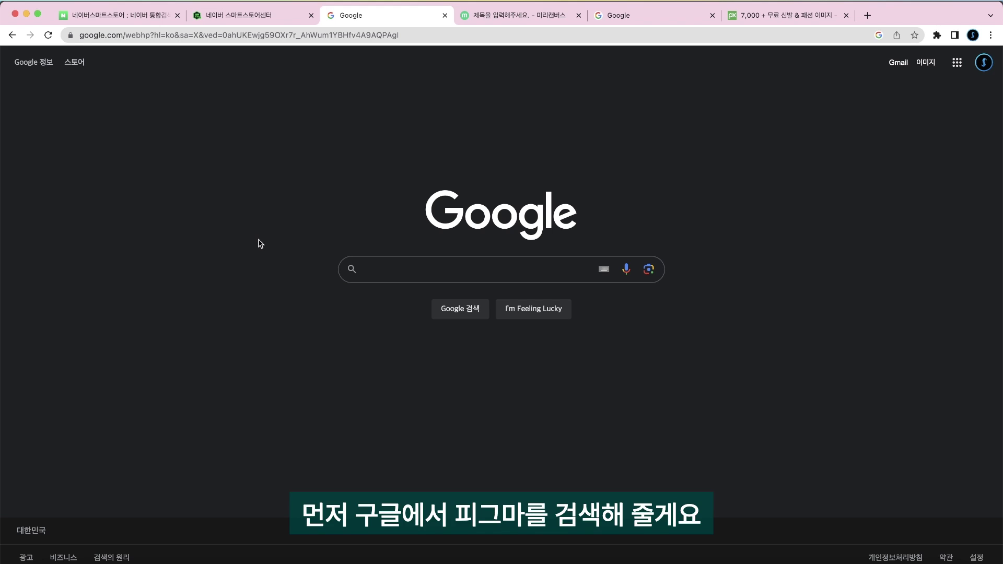
# Search Google for "피그마", open the Figma website and dismiss the translation prompt.
pyautogui.write('피금ㅏ')
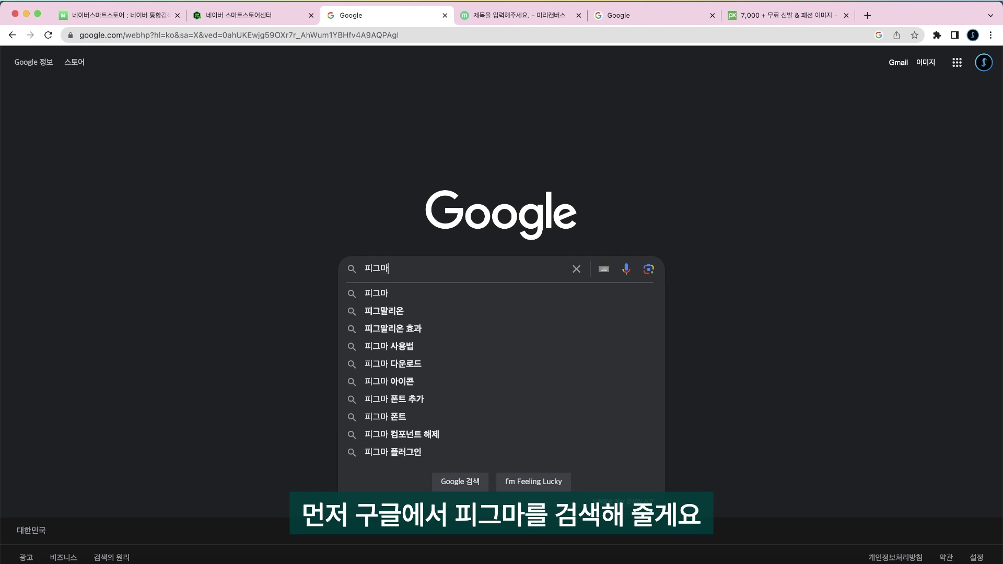
pyautogui.press('Return')
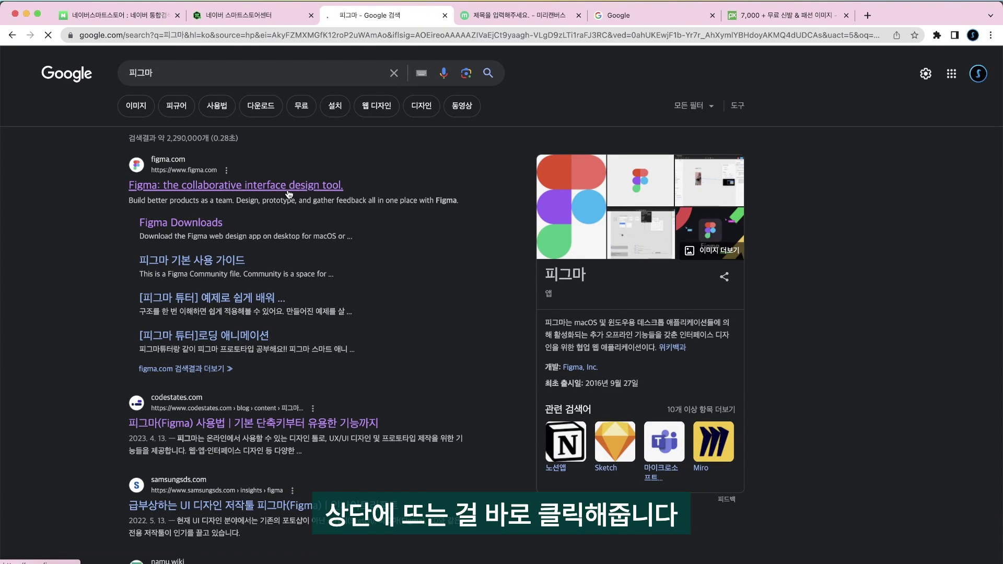
pyautogui.click(289, 195)
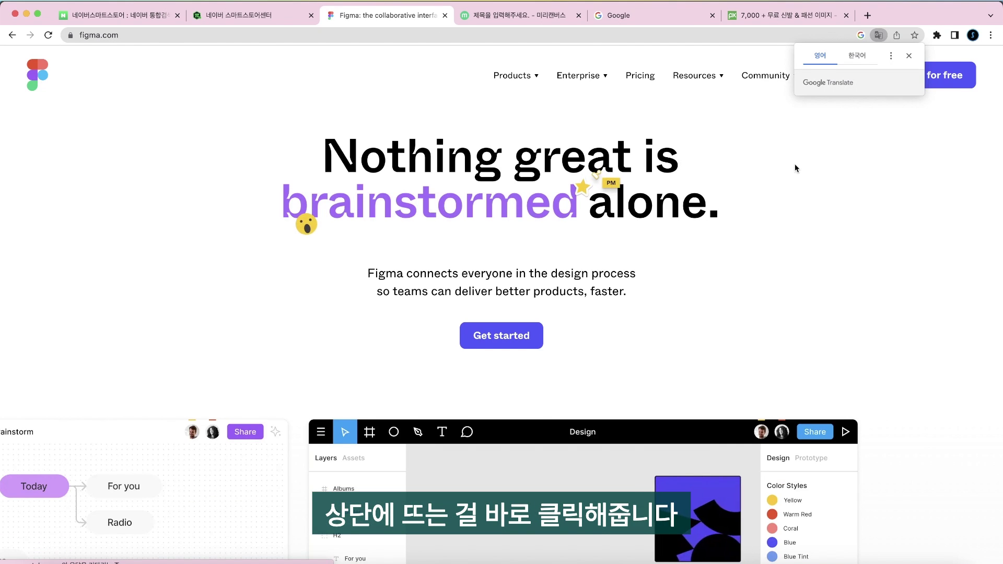
pyautogui.click(911, 57)
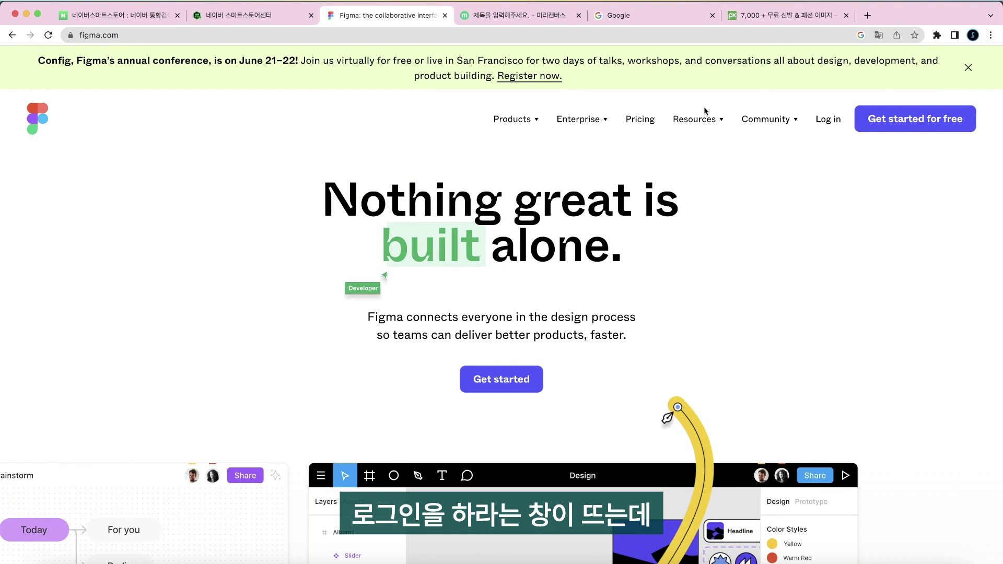
# Get started with Figma for free and create a new design file.
pyautogui.click(897, 122)
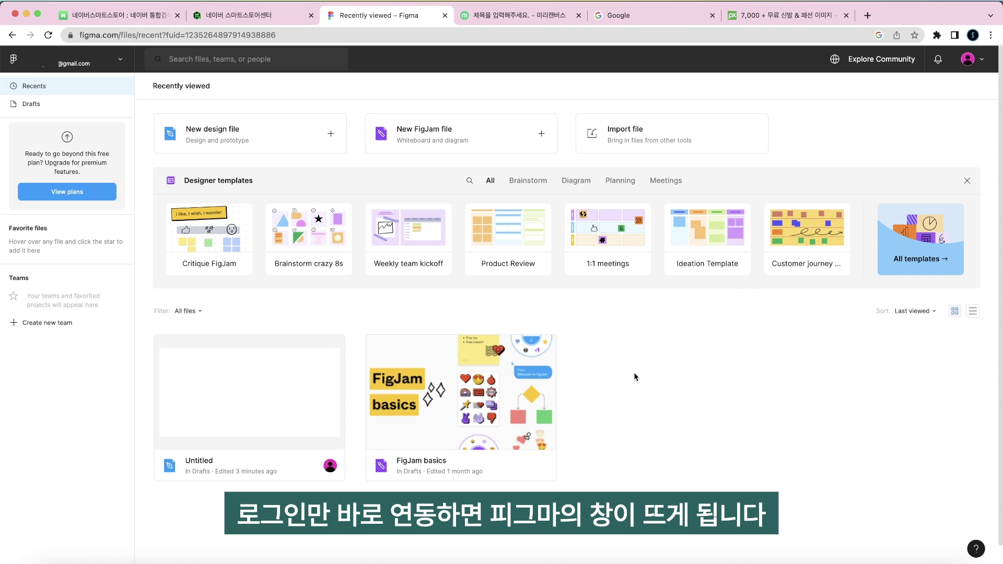
pyautogui.click(331, 137)
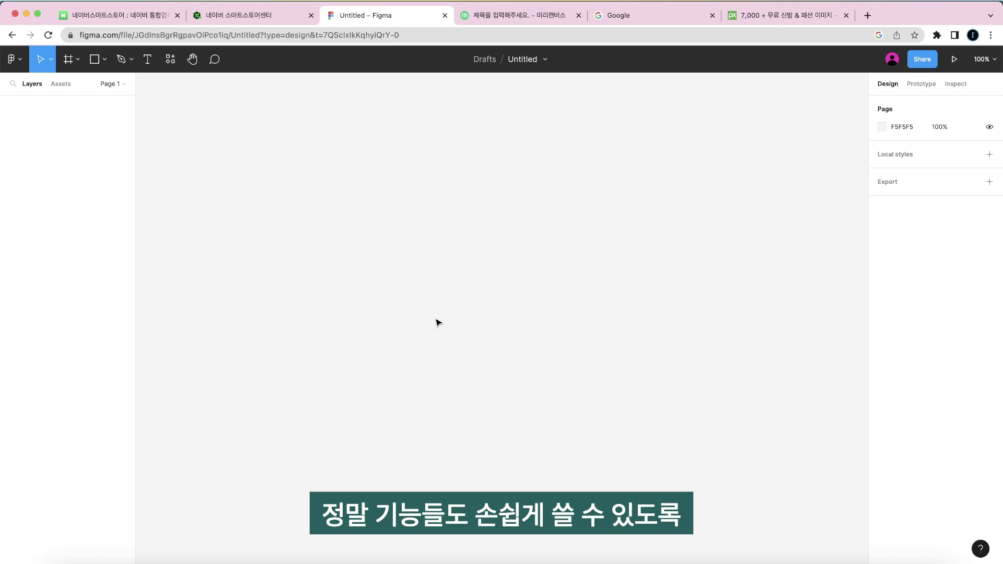
# Draw a small grey rectangle on the canvas and add the text "ㄹㄴㅇㄹ" beside it.
pyautogui.click(95, 59)
pyautogui.moveTo(237, 139); pyautogui.dragTo(316, 223)
pyautogui.click(155, 61)
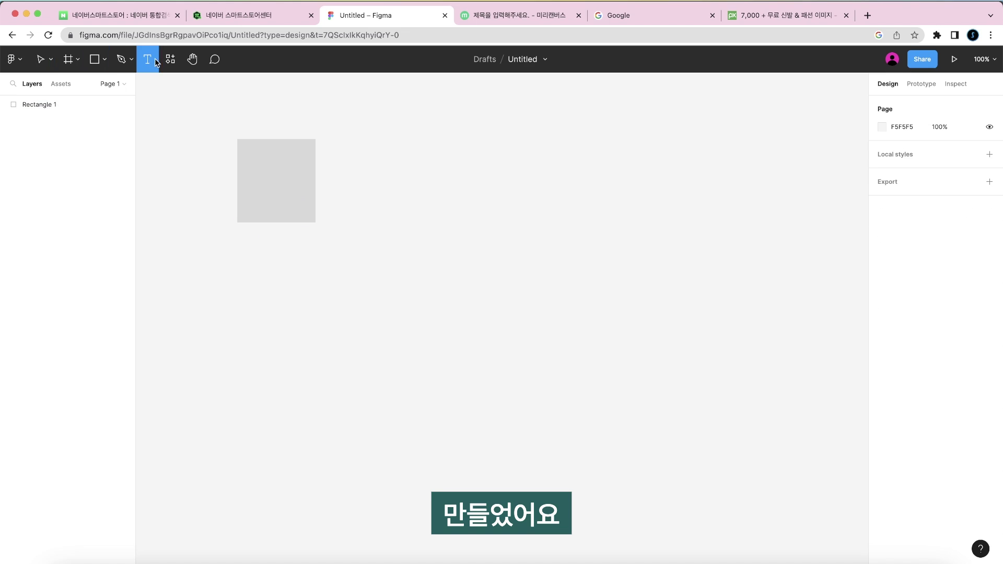
pyautogui.click(415, 218)
pyautogui.write('ㄹㄴㅇㄹ')
pyautogui.click(515, 289)
# Draw a closed six-point zigzag path across the canvas with the Pen tool.
pyautogui.press('p')
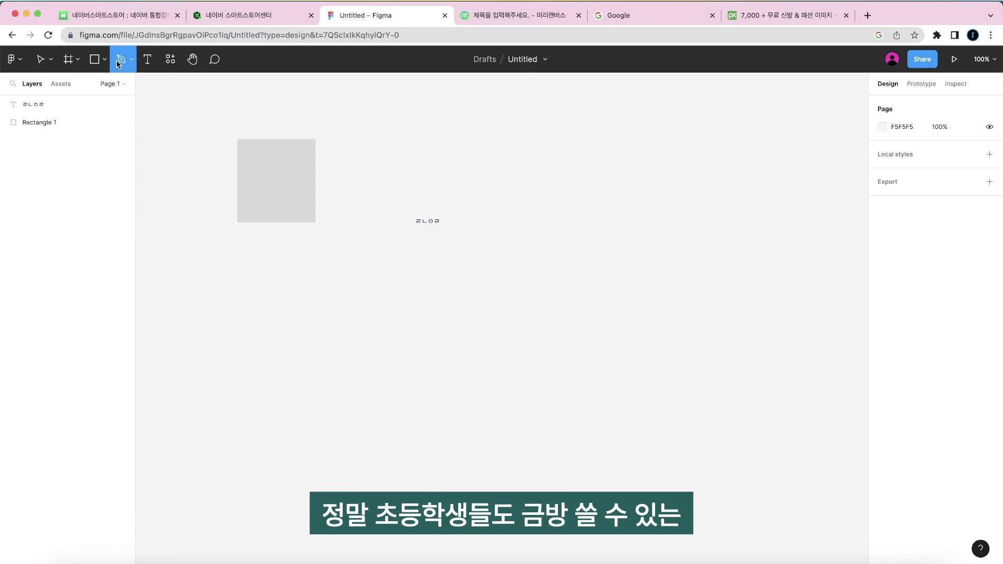
pyautogui.click(246, 354)
pyautogui.click(517, 237)
pyautogui.click(333, 259)
pyautogui.click(234, 497)
pyautogui.click(444, 450)
pyautogui.click(208, 108)
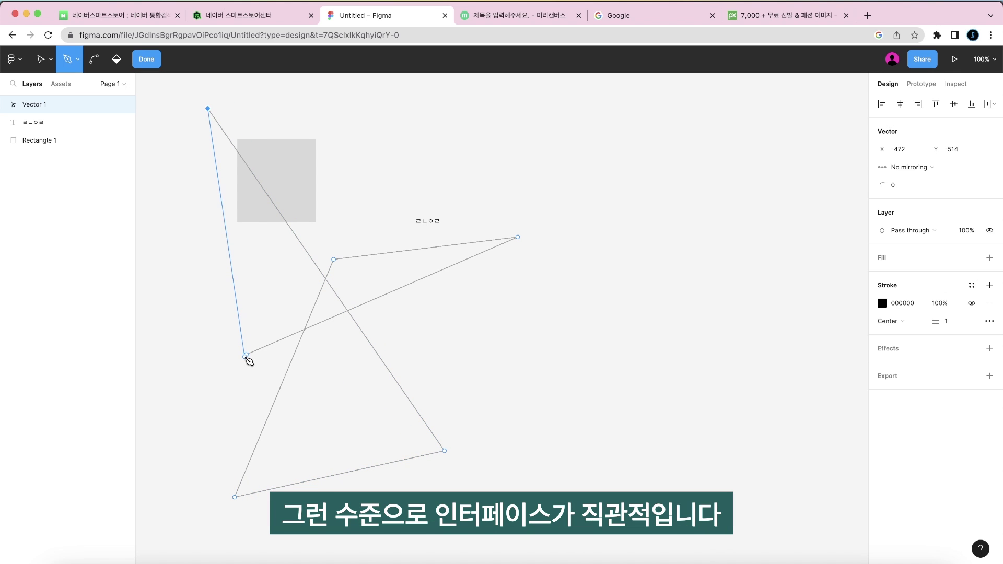
pyautogui.click(245, 356)
pyautogui.press('Escape')
# Delete the rectangle, the text and the zigzag path from the canvas.
pyautogui.moveTo(620, 501); pyautogui.dragTo(262, 195)
pyautogui.press('Delete')
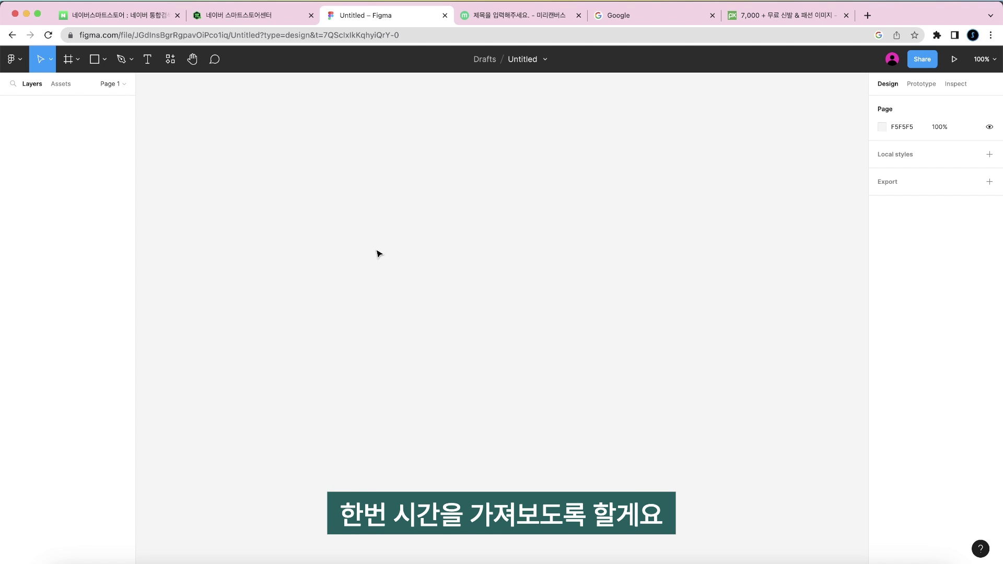
# Switch to Naver SmartStore Center and take a screenshot of the 프로모션 이미지 관리 settings with the recommended image sizes.
pyautogui.click(259, 17)
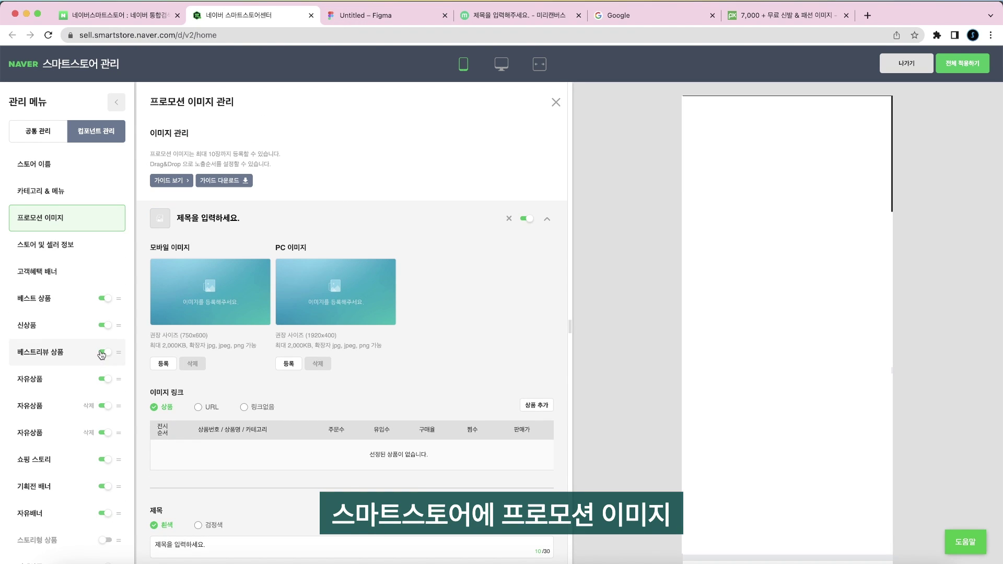
pyautogui.scroll(-3, 102, 355)
pyautogui.scroll(3, 102, 354)
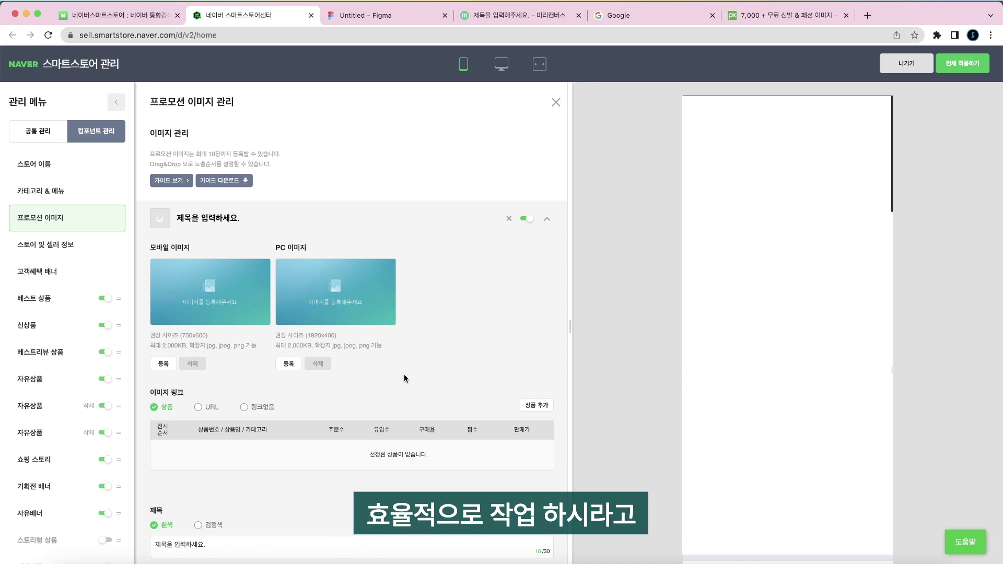
pyautogui.press('super+shift+4')
pyautogui.moveTo(136, 89); pyautogui.dragTo(481, 498)
# Return to the Figma file and place the promotion image settings screenshot on the canvas.
pyautogui.press('super+3')
pyautogui.moveTo(965, 529); pyautogui.dragTo(357, 341)
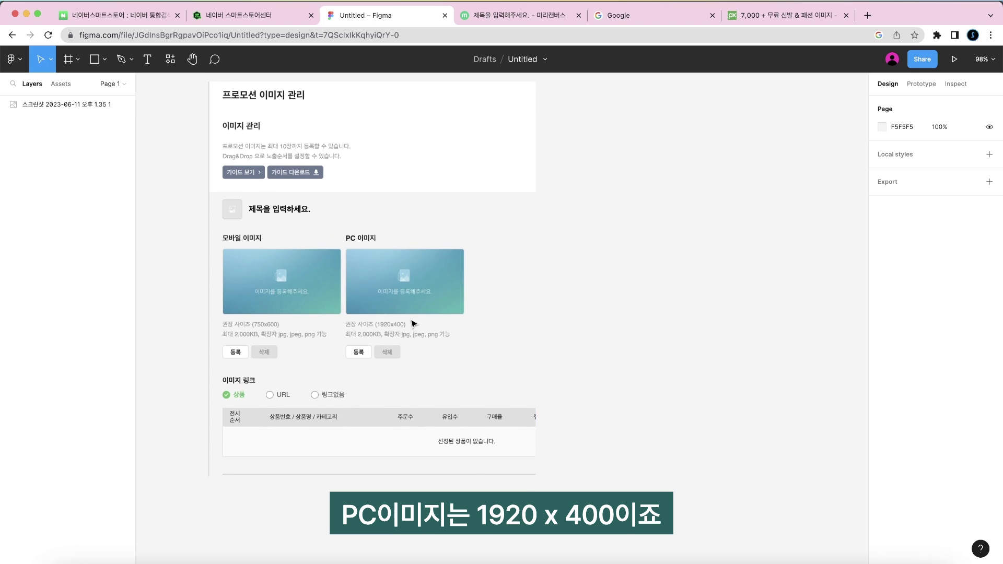
pyautogui.scroll(2, 418, 335)
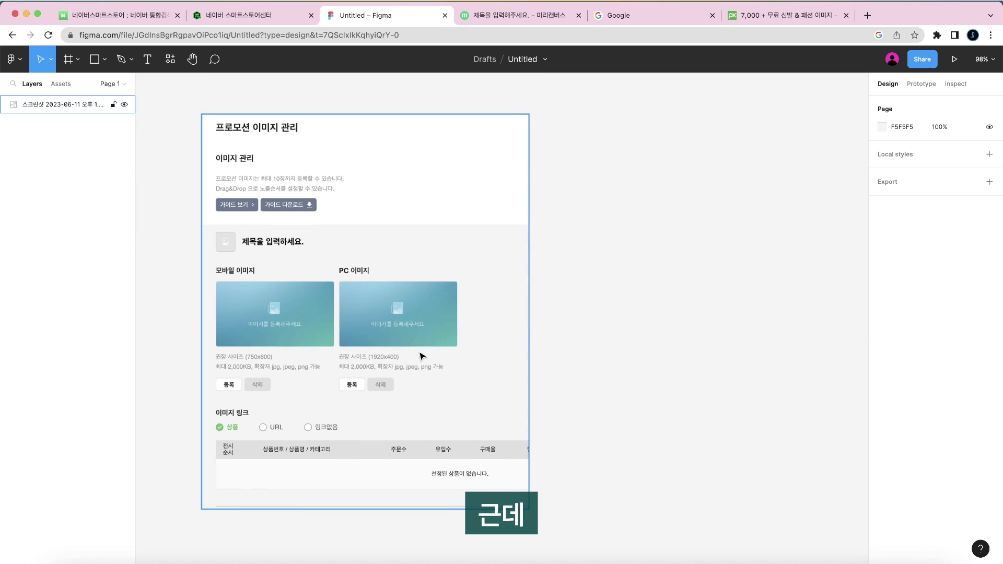
# Switch to SmartStore Center, open the promotion image guide and take a screenshot of its MARGIN section.
pyautogui.click(237, 15)
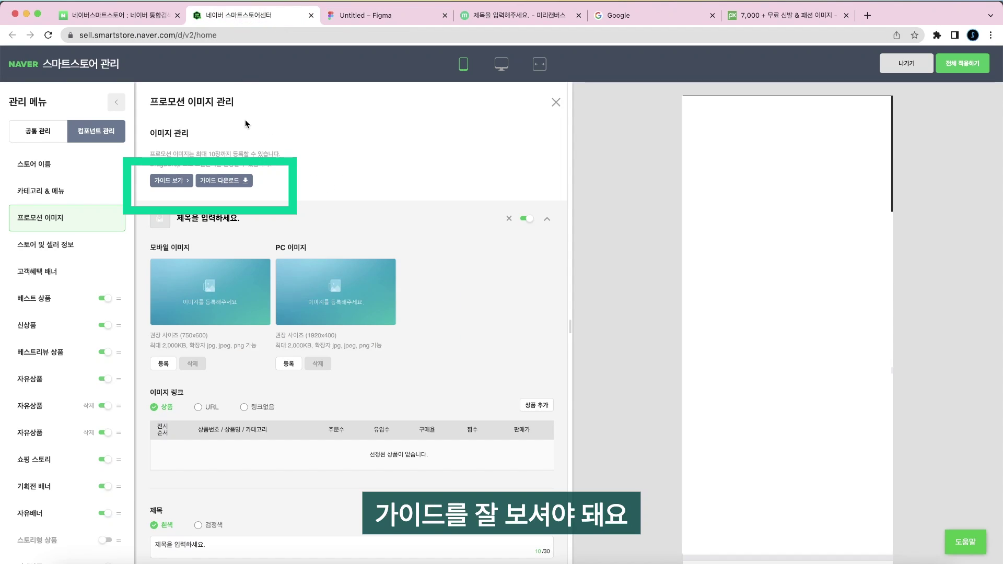
pyautogui.click(170, 181)
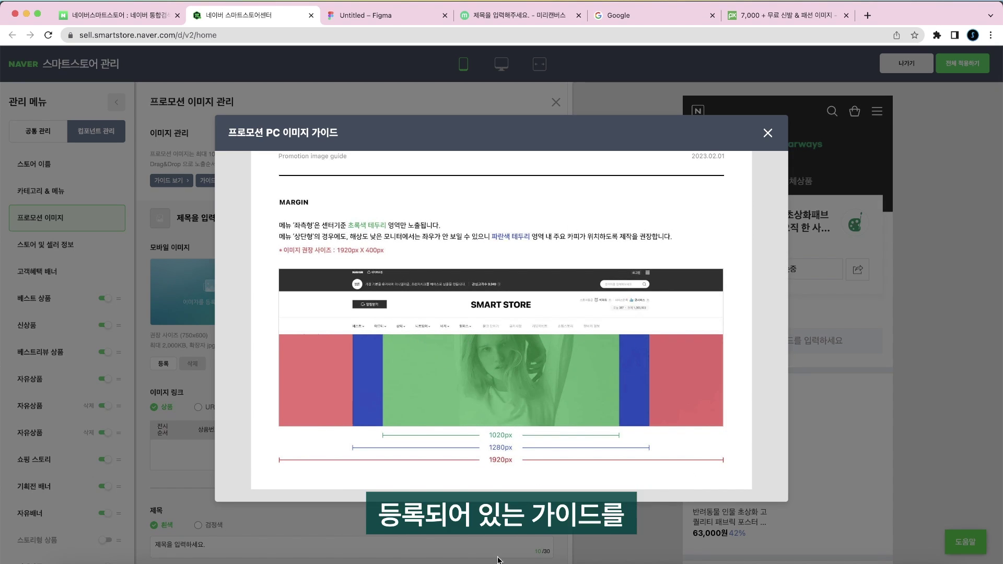
pyautogui.press('super+shift+4')
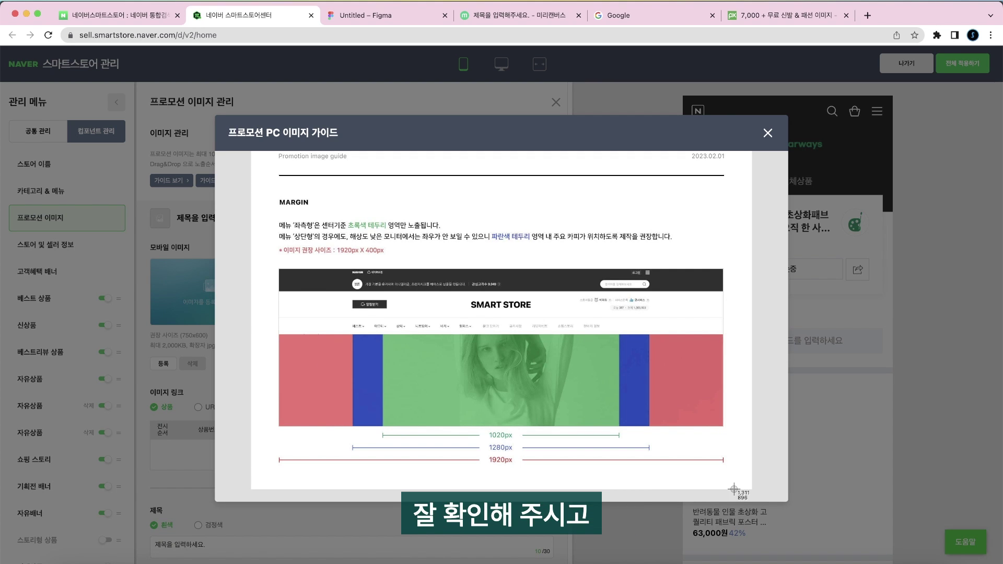
pyautogui.moveTo(741, 475); pyautogui.dragTo(267, 183)
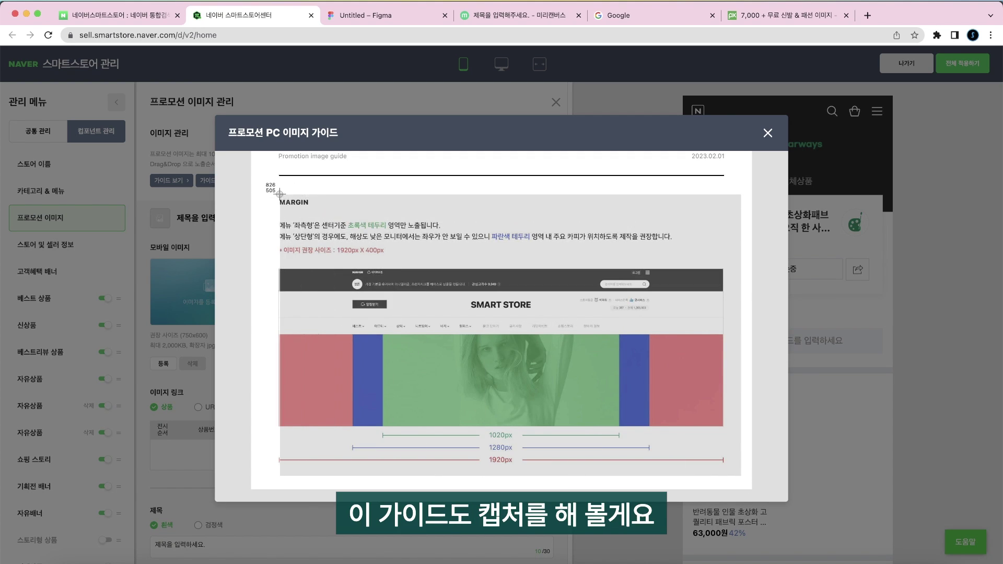
# Return to Figma and place the MARGIN guide screenshot beside the promotion settings screenshot.
pyautogui.click(383, 9)
pyautogui.moveTo(943, 531); pyautogui.dragTo(656, 301)
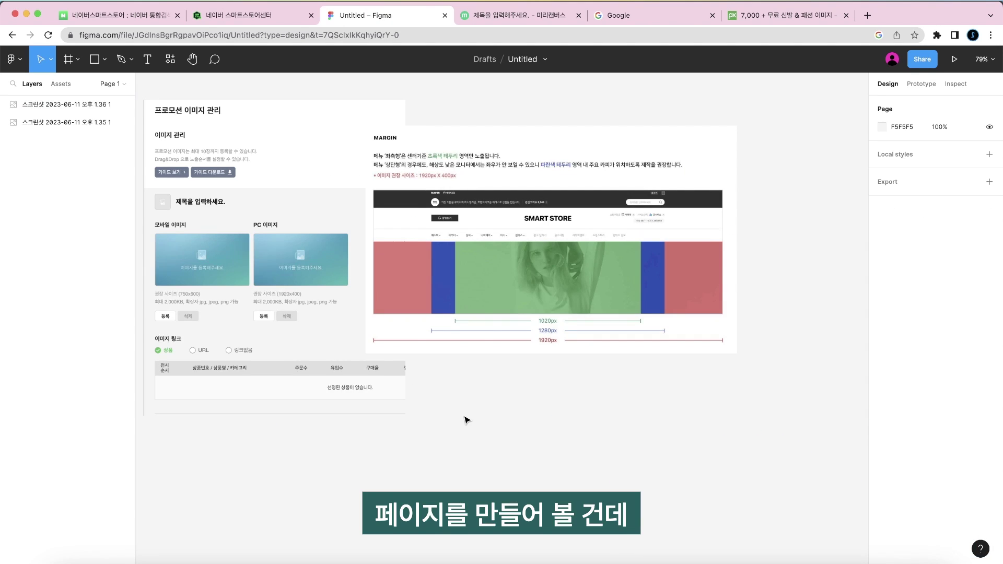
pyautogui.hscroll(-1, 463, 407)
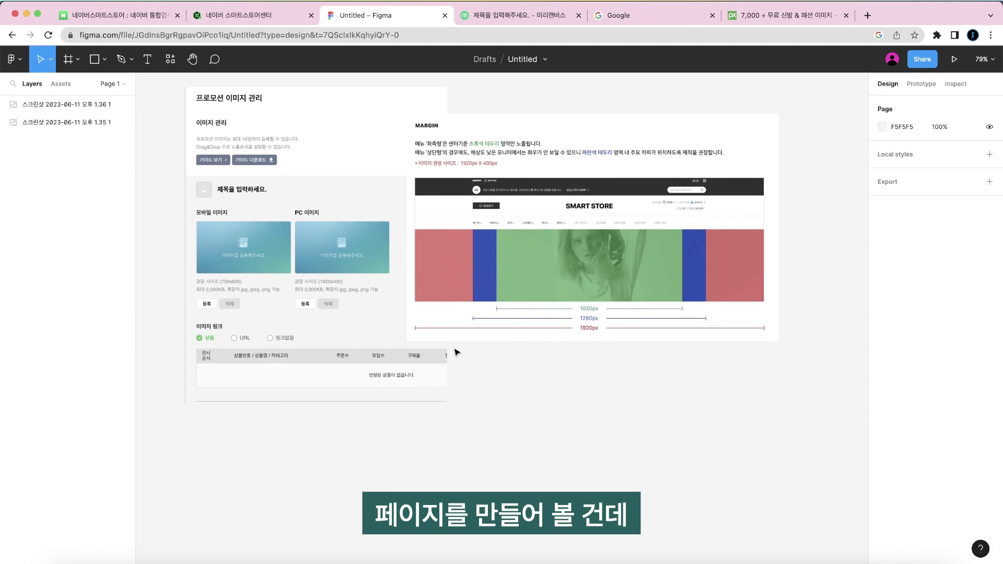
# Switch to MiriCanvas to view its blank page as an example of a canvas size, and return to the Figma file.
pyautogui.click(510, 15)
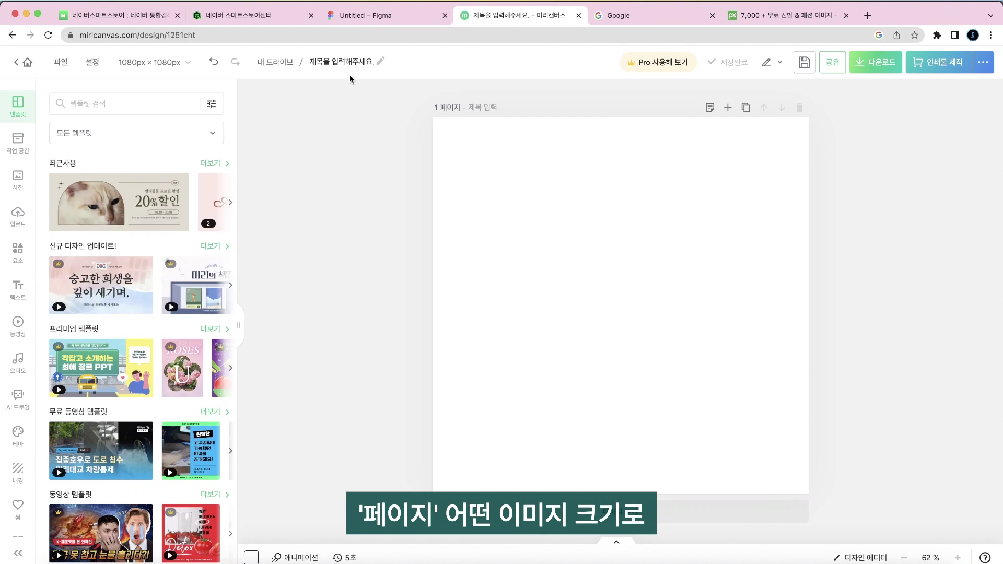
pyautogui.moveTo(813, 494); pyautogui.dragTo(433, 115)
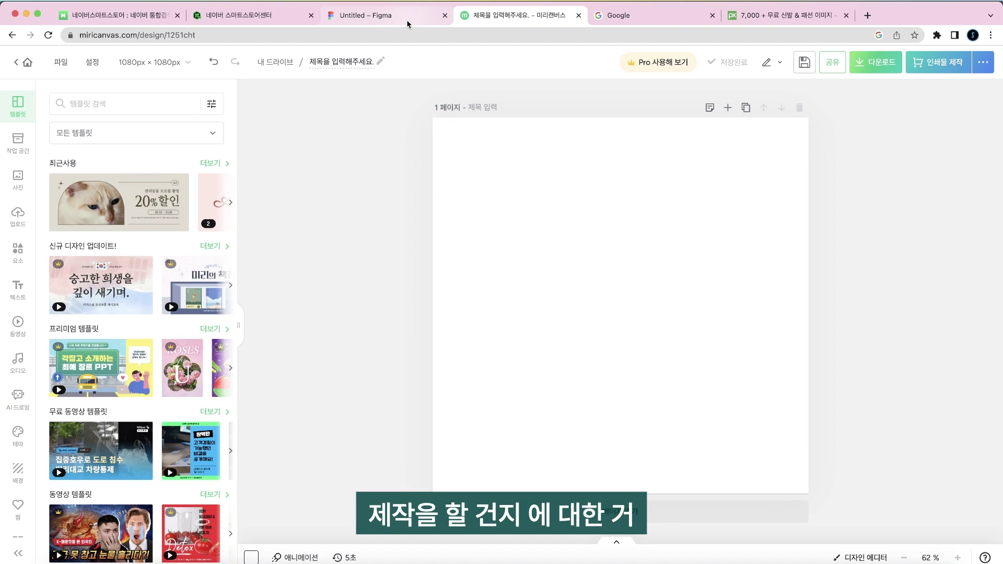
pyautogui.click(366, 16)
pyautogui.moveTo(472, 261); pyautogui.dragTo(582, 261)
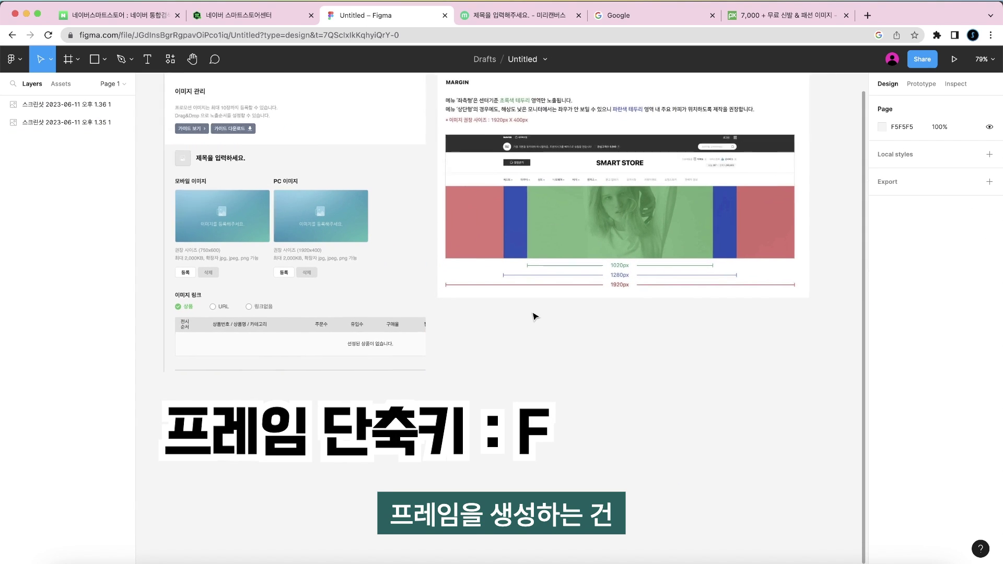
pyautogui.hscroll(2, 535, 316)
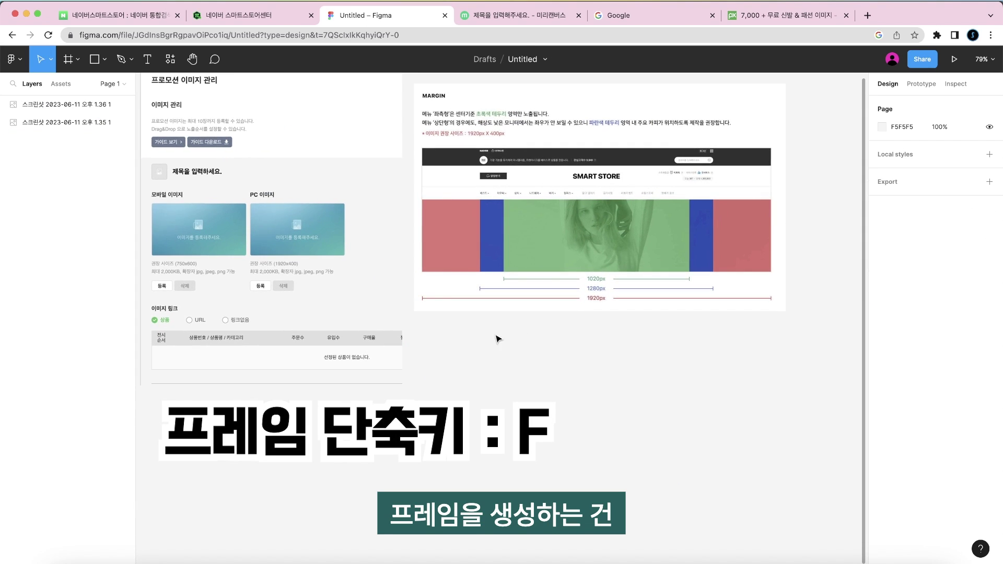
# Look through the Desktop and Paper frame presets and add an A4 frame beside the guide screenshot.
pyautogui.press('f')
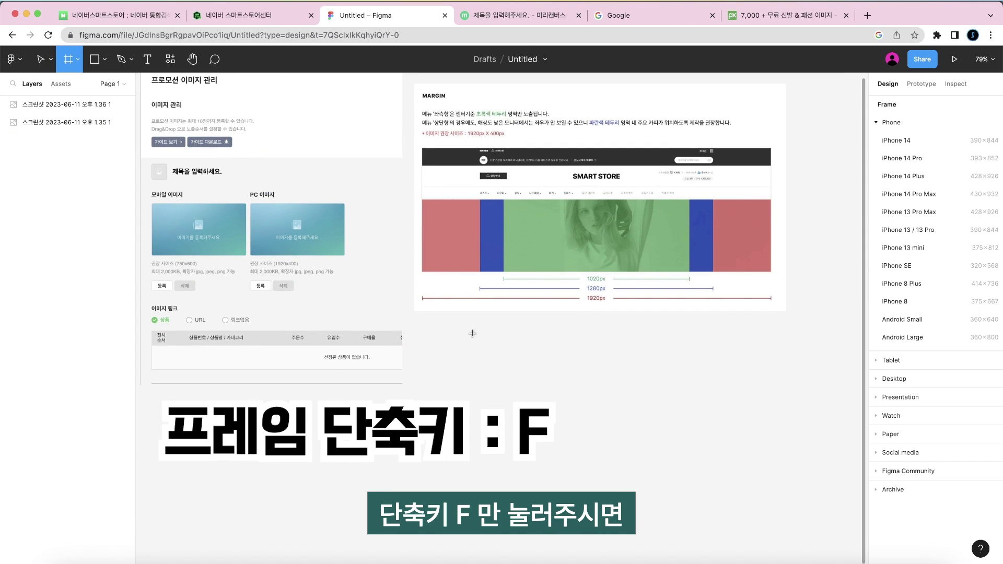
pyautogui.hscroll(3, 741, 282)
pyautogui.scroll(1, 741, 282)
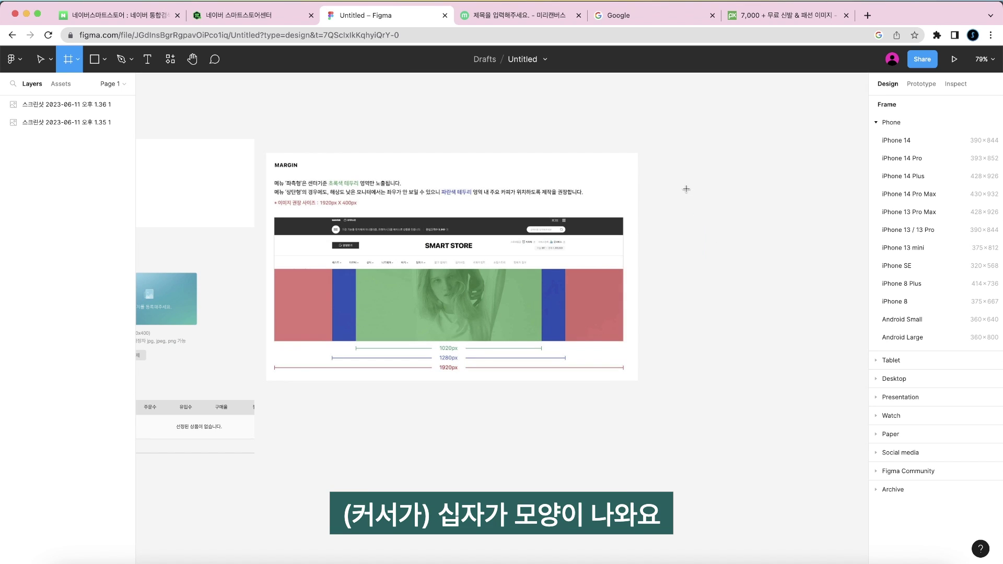
pyautogui.click(894, 378)
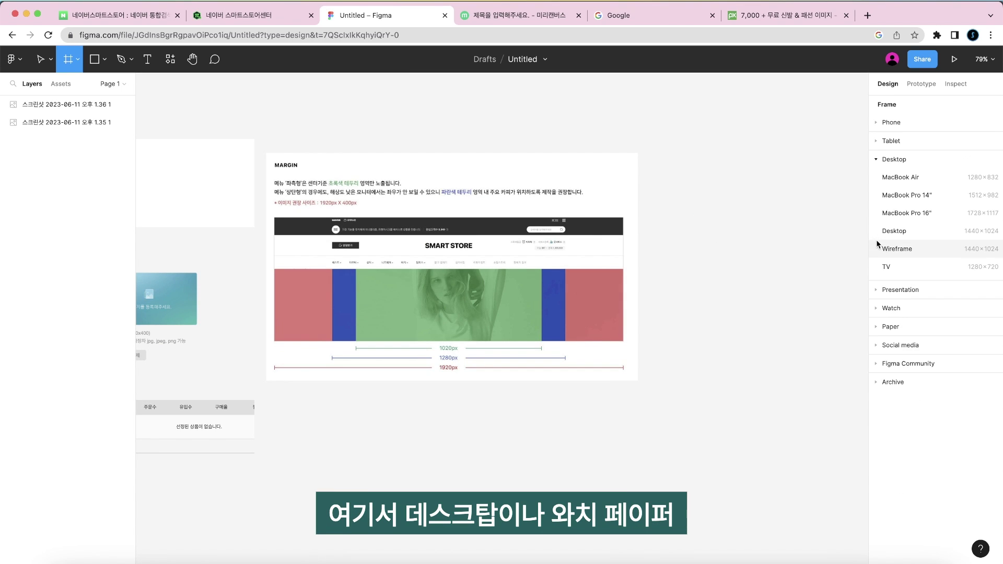
pyautogui.click(877, 308)
pyautogui.click(874, 296)
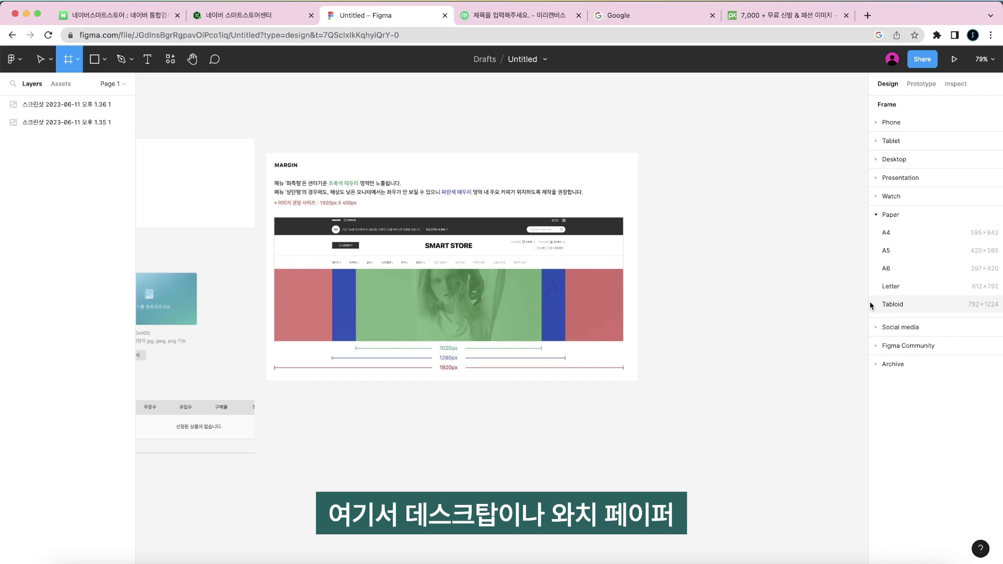
pyautogui.click(889, 236)
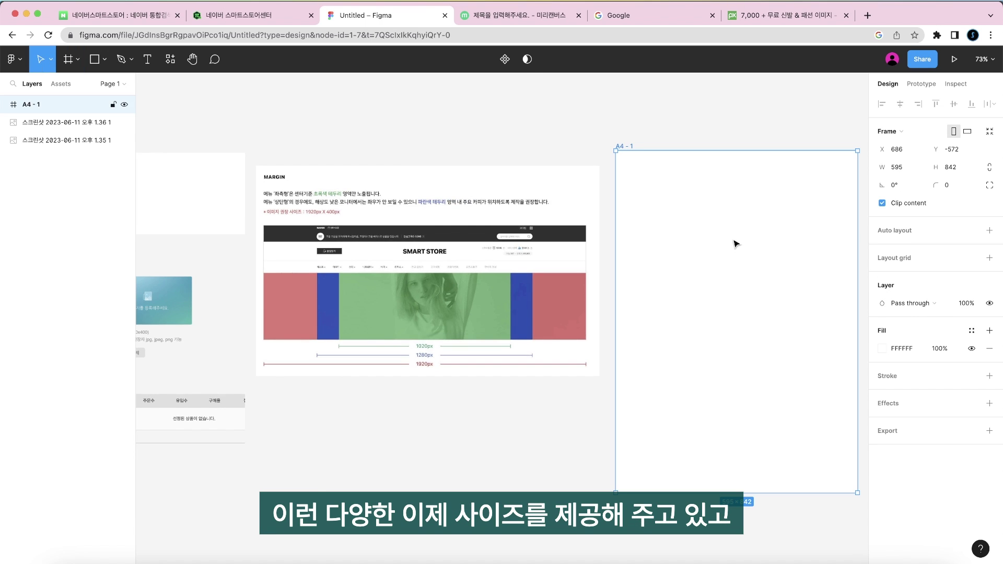
# Delete the A4 frame from the canvas.
pyautogui.hscroll(5, 559, 235)
pyautogui.press('Delete')
pyautogui.hscroll(-8, 197, 336)
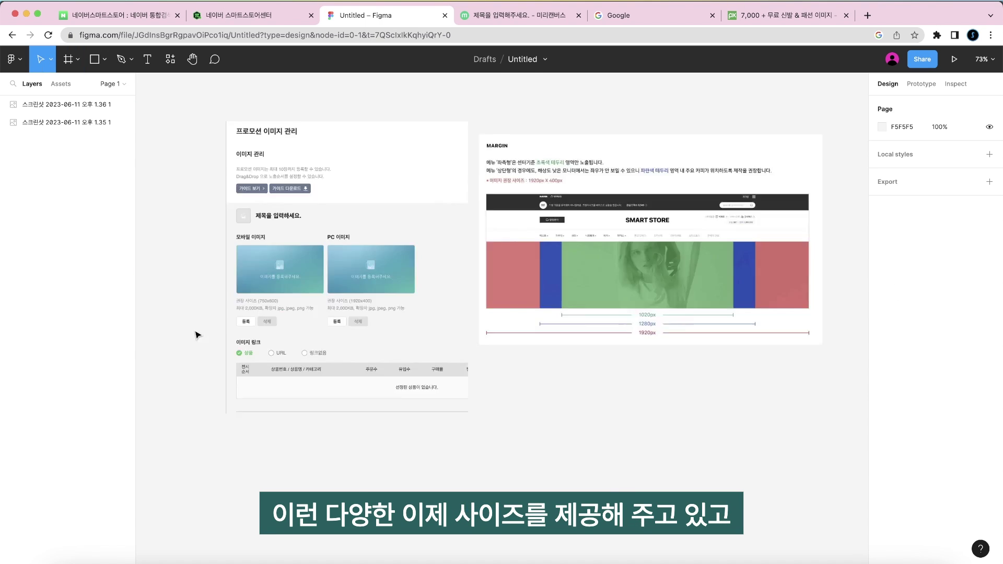
pyautogui.scroll(3, 289, 308)
pyautogui.scroll(-5, 431, 290)
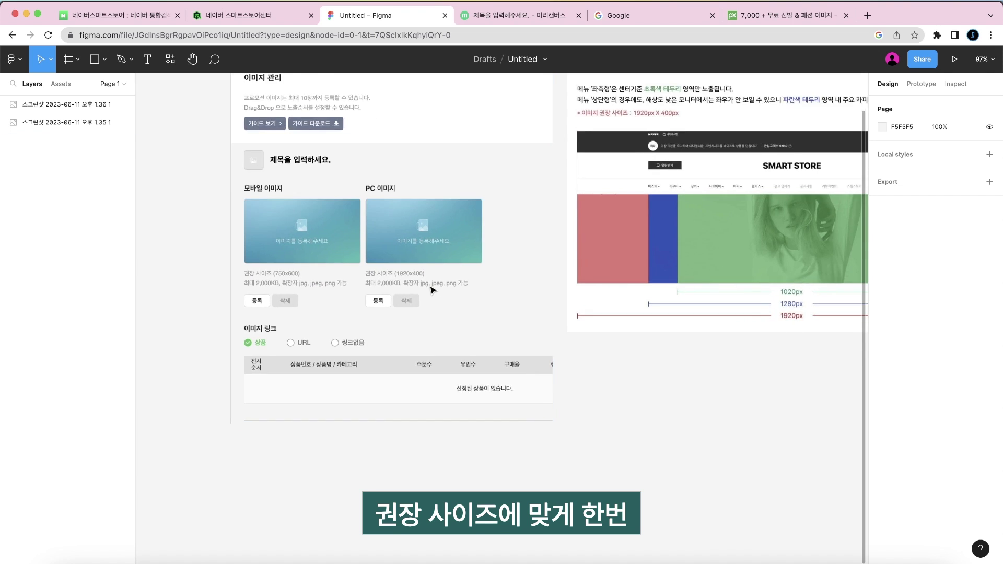
pyautogui.scroll(2, 432, 287)
pyautogui.press('f')
pyautogui.moveTo(443, 313); pyautogui.dragTo(592, 417)
pyautogui.scroll(3, 568, 329)
pyautogui.scroll(2, 526, 371)
pyautogui.moveTo(525, 370); pyautogui.dragTo(541, 375)
pyautogui.press('Delete')
# Draw a frame below the promotion settings screenshot and set its width to 750 and its height to 600.
pyautogui.press('f')
pyautogui.moveTo(371, 329); pyautogui.dragTo(694, 491)
pyautogui.click(909, 167)
pyautogui.write('750')
pyautogui.press('Return')
pyautogui.click(965, 169)
pyautogui.write('600')
pyautogui.press('Return')
# Deselect the mobile image frame and select it again to view its frame properties.
pyautogui.scroll(-2, 277, 245)
pyautogui.click(277, 244)
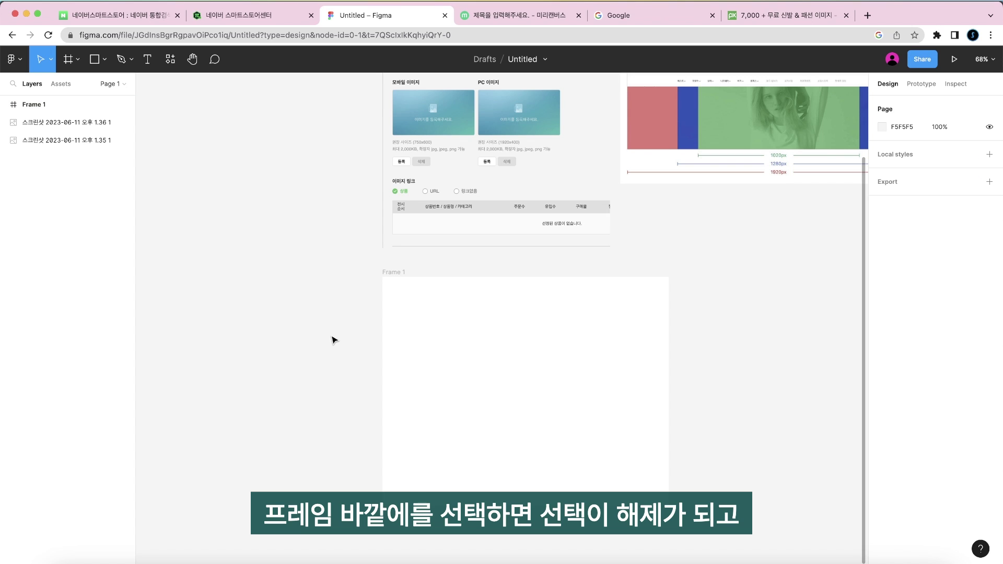
pyautogui.scroll(-2, 314, 314)
pyautogui.hscroll(1, 313, 313)
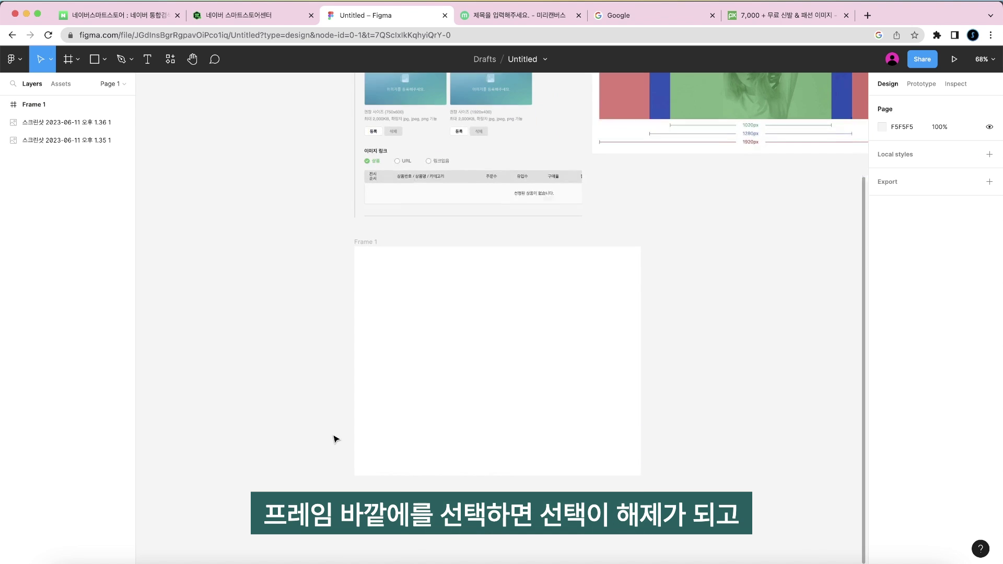
pyautogui.click(364, 244)
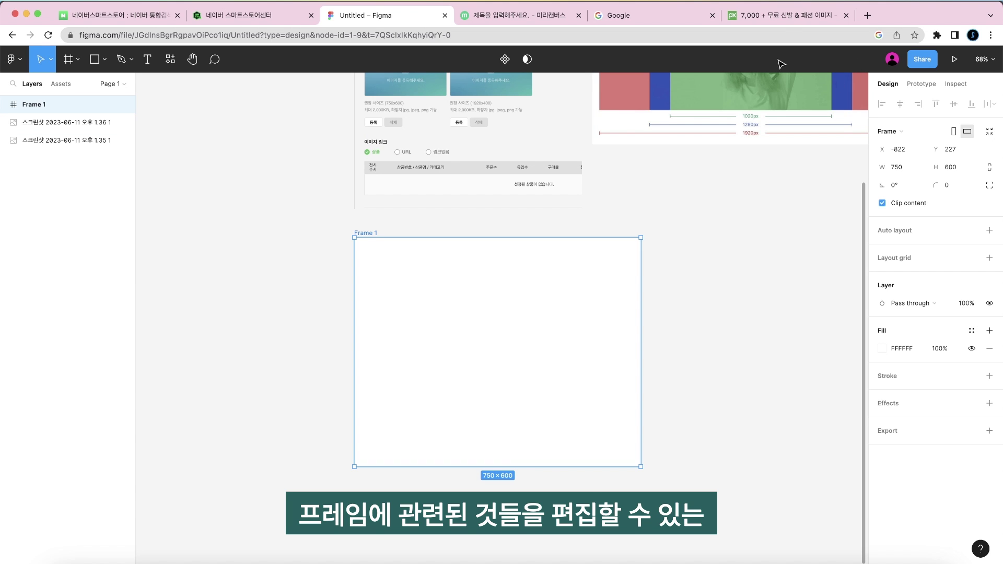
pyautogui.scroll(1, 619, 390)
pyautogui.scroll(-3, 513, 431)
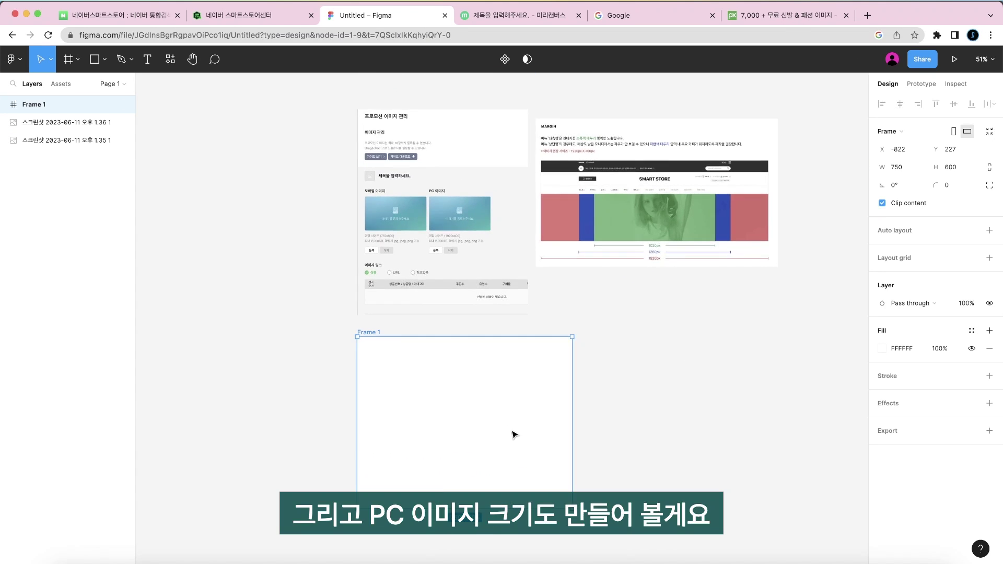
# Duplicate the mobile image frame beside itself for the PC image and set its width to 1920 and its height to 400.
pyautogui.moveTo(404, 392); pyautogui.dragTo(634, 380)
pyautogui.scroll(5, 497, 257)
pyautogui.scroll(-1, 491, 255)
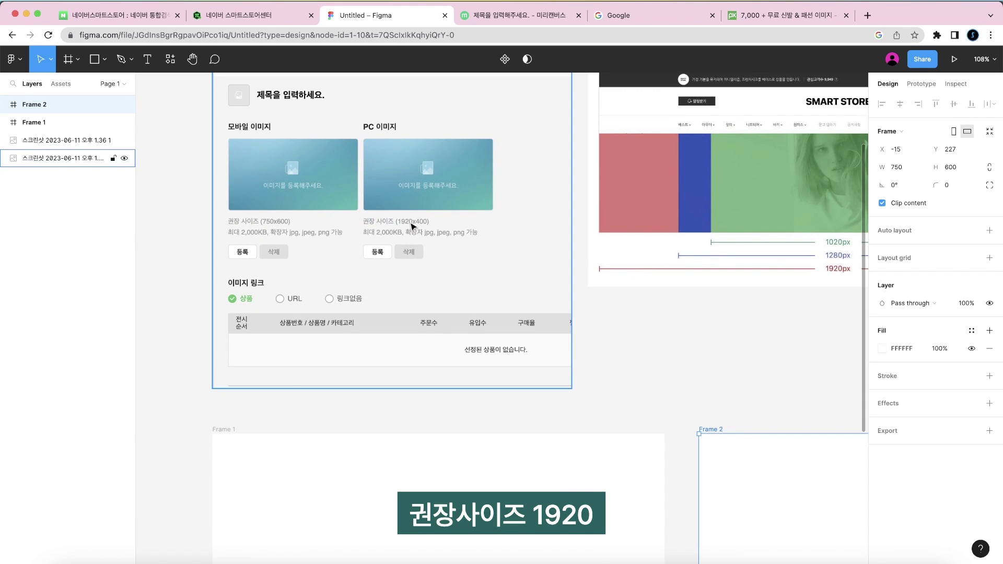
pyautogui.scroll(-5, 410, 230)
pyautogui.click(899, 167)
pyautogui.write('1920')
pyautogui.press('Tab')
pyautogui.write('4')
pyautogui.press('Return')
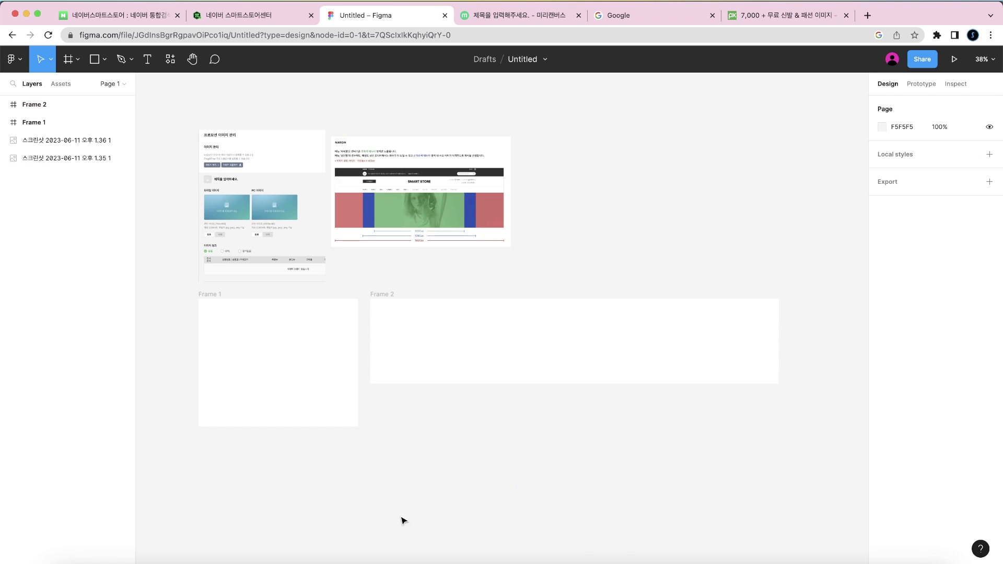
# Duplicate the PC image frame below the existing frames as an extra banner and delete that copy.
pyautogui.hscroll(-2, 488, 449)
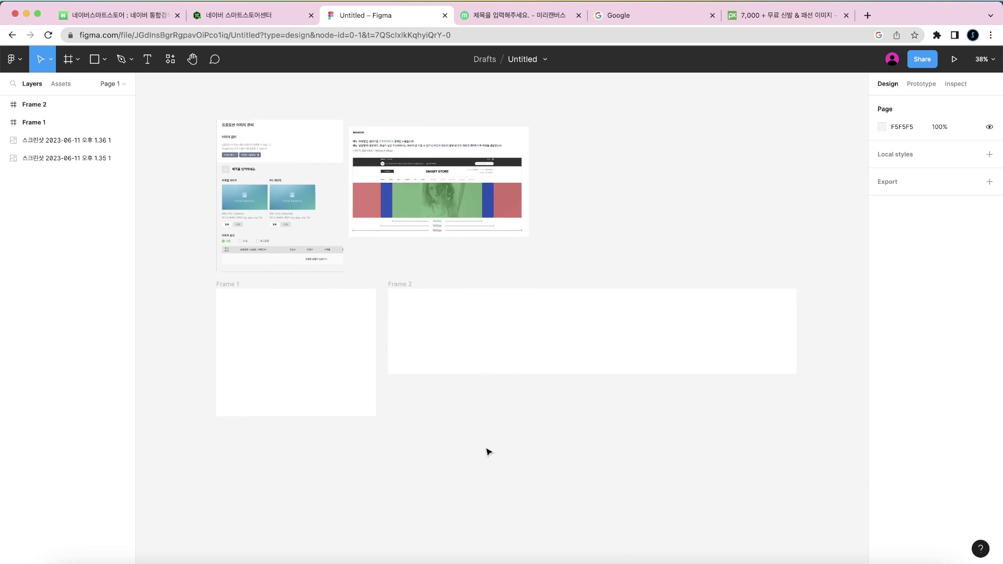
pyautogui.hscroll(1, 487, 448)
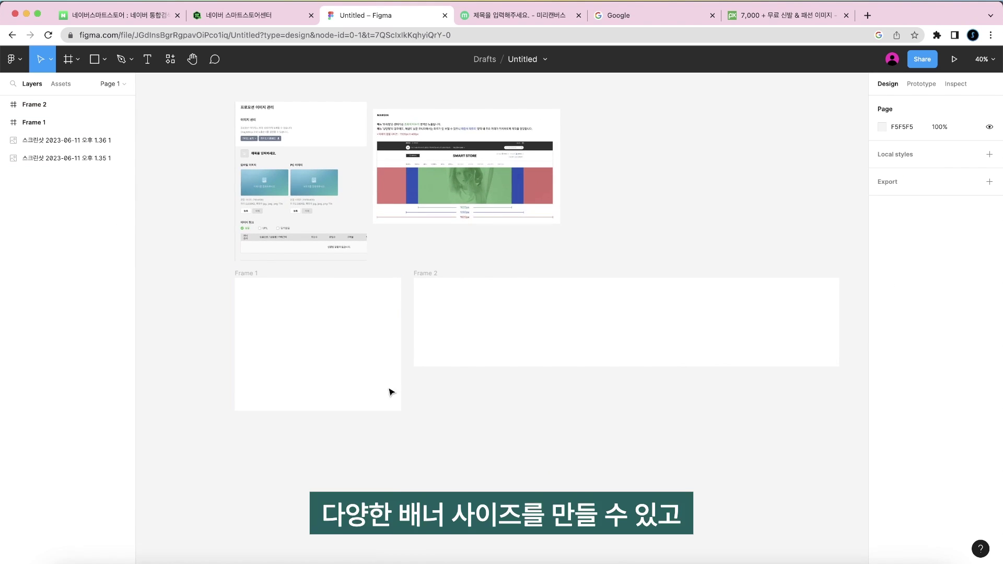
pyautogui.moveTo(495, 282); pyautogui.dragTo(315, 518)
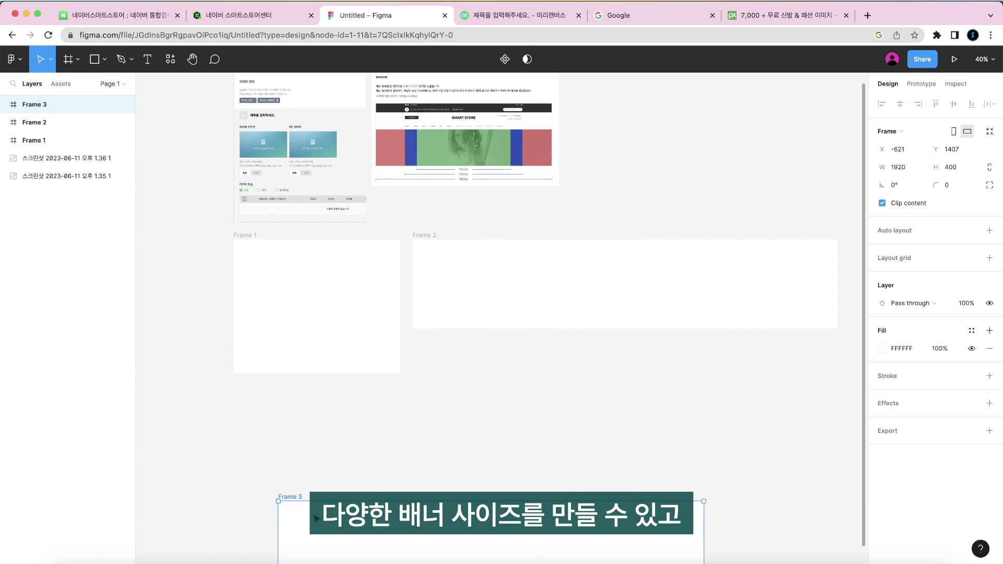
pyautogui.scroll(5, 334, 470)
pyautogui.moveTo(571, 317); pyautogui.dragTo(227, 189)
pyautogui.moveTo(323, 256); pyautogui.dragTo(411, 261)
pyautogui.hotkey('ctrl', 'z')
pyautogui.click(455, 321)
pyautogui.scroll(-4, 454, 320)
pyautogui.click(301, 472)
pyautogui.press('Delete')
pyautogui.scroll(4, 300, 472)
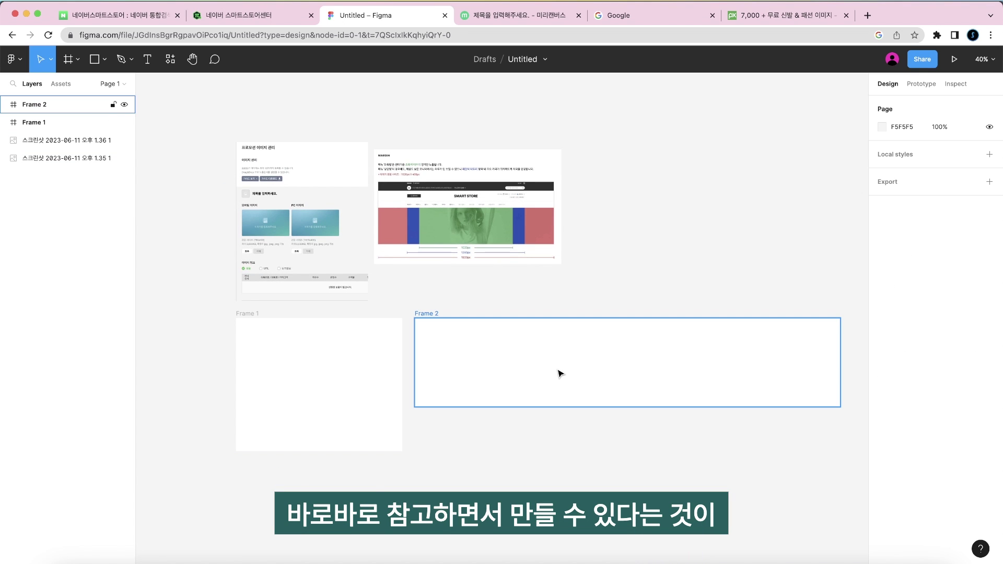
# Switch to MiriCanvas and look at the canvas size presets for the open design.
pyautogui.scroll(1, 561, 372)
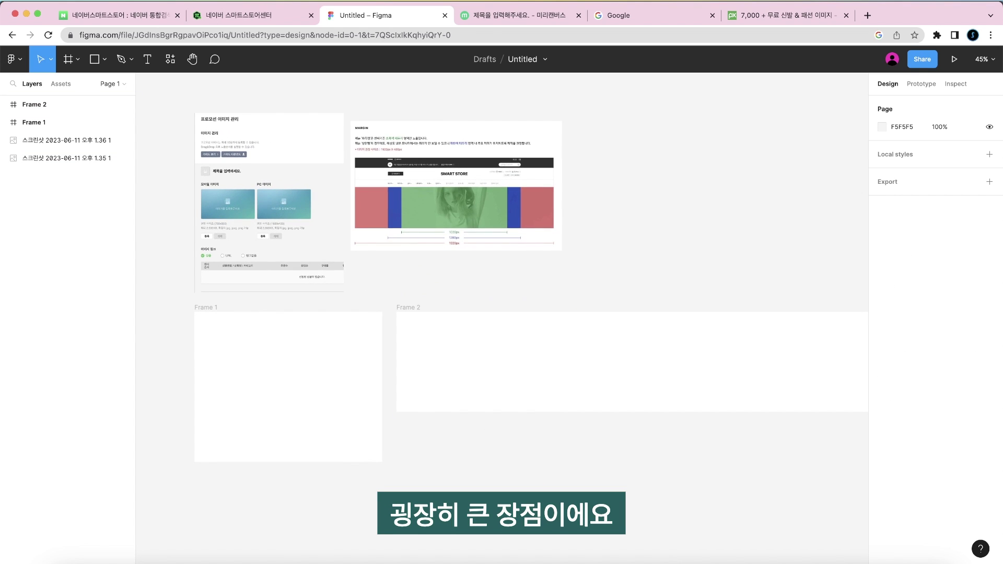
pyautogui.click(512, 16)
pyautogui.rightClick(293, 167)
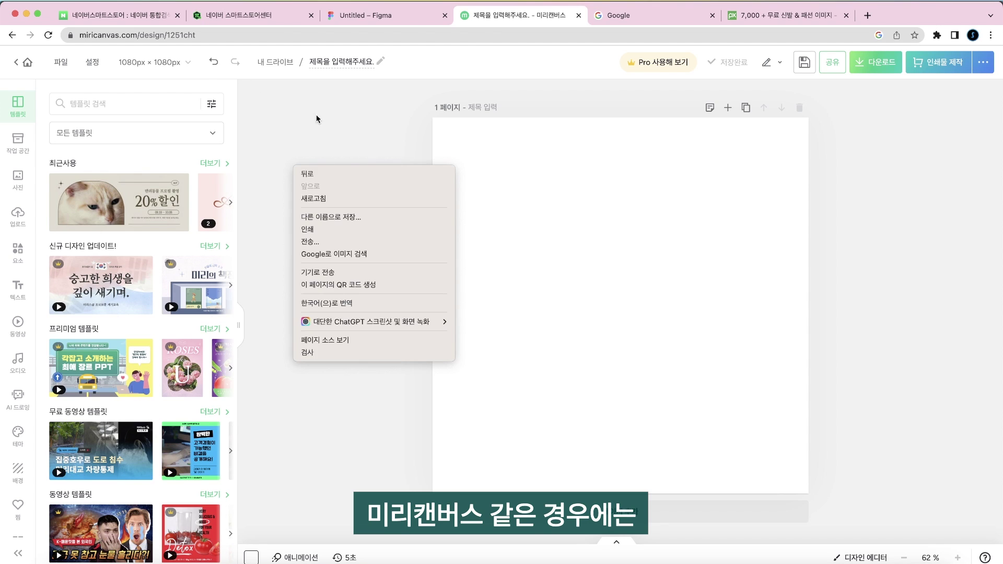
pyautogui.click(494, 387)
pyautogui.click(168, 64)
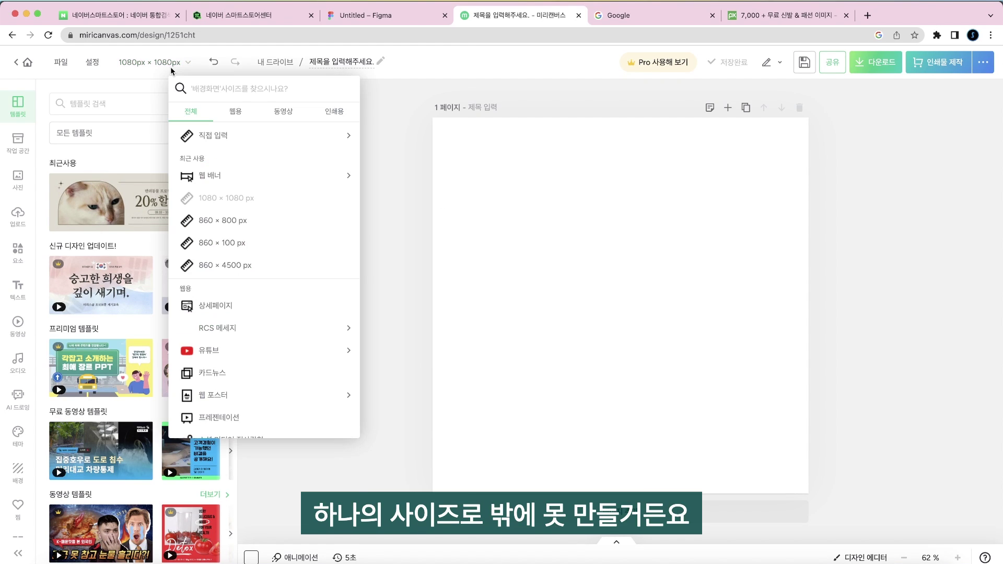
pyautogui.click(407, 181)
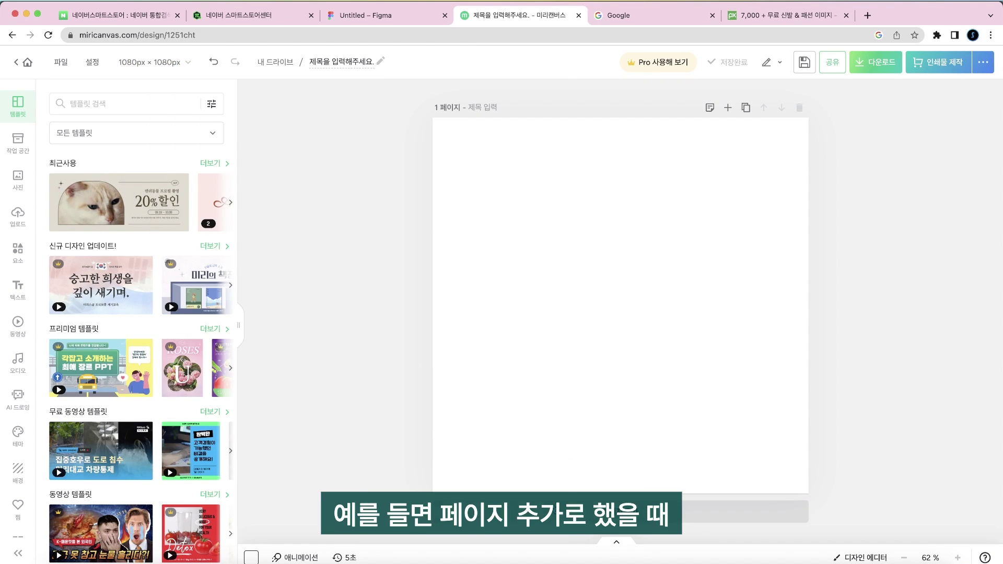
# Add a second page to the MiriCanvas design and set the canvas size to 860 × 100 px.
pyautogui.click(727, 107)
pyautogui.scroll(6, 560, 373)
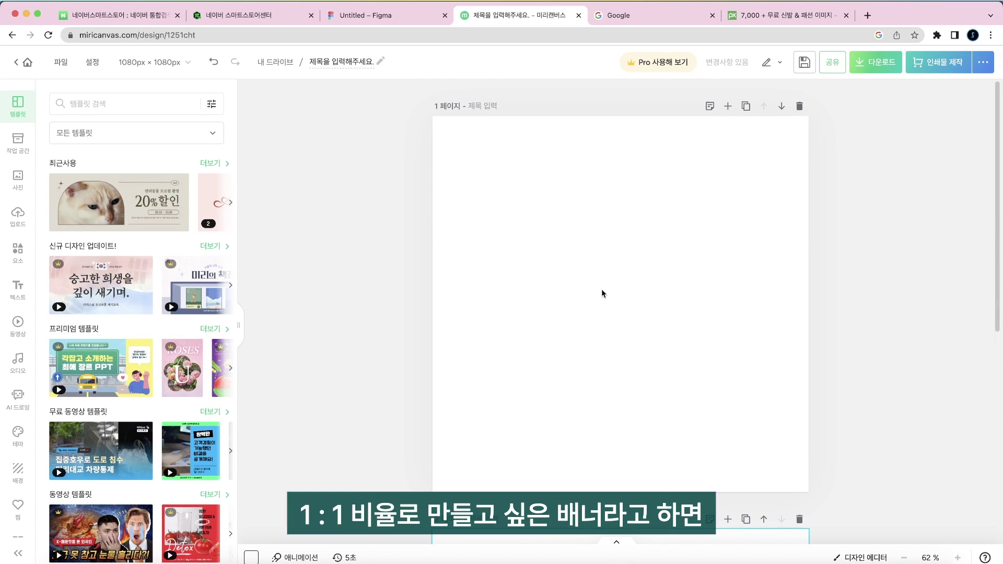
pyautogui.scroll(-6, 528, 289)
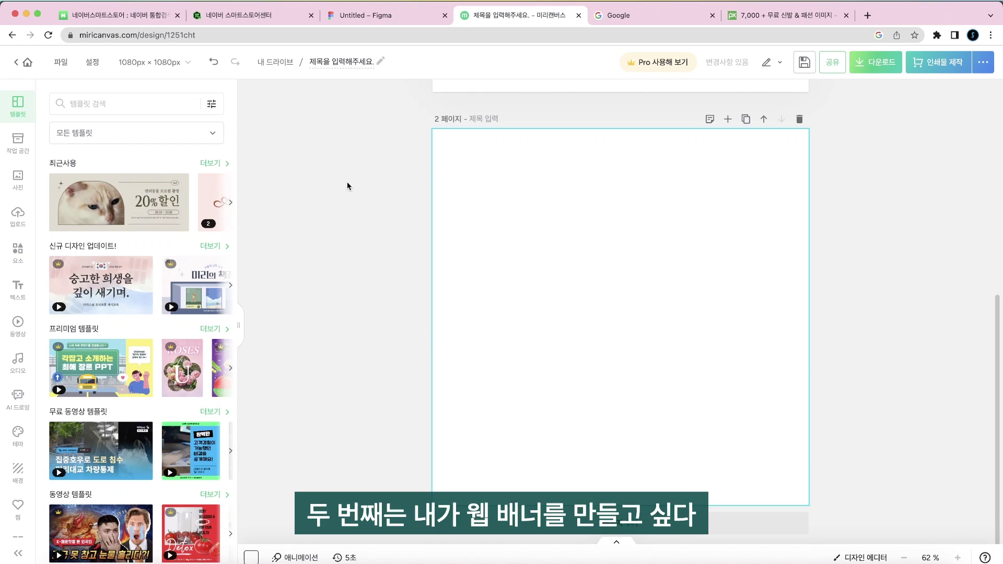
pyautogui.click(152, 62)
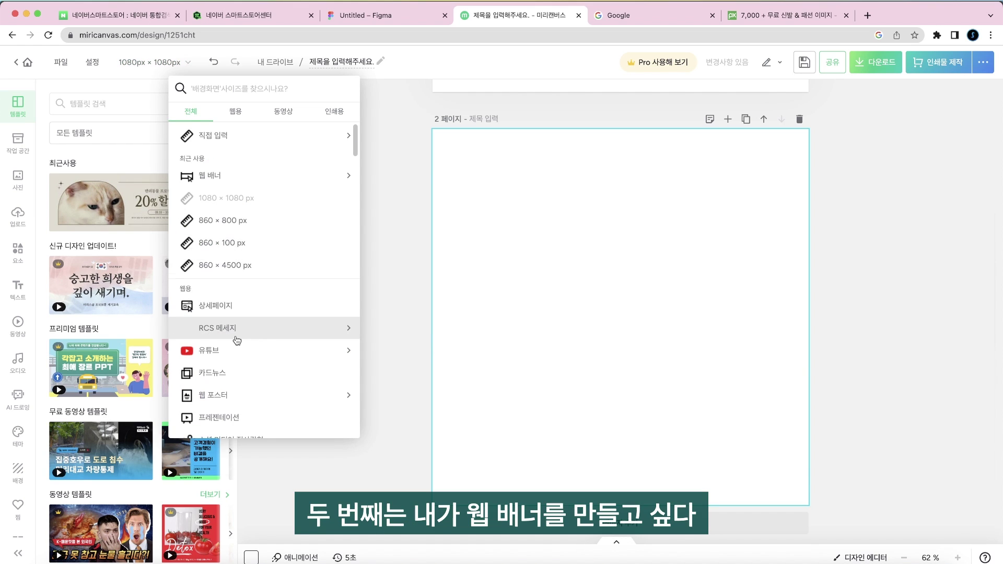
pyautogui.click(265, 245)
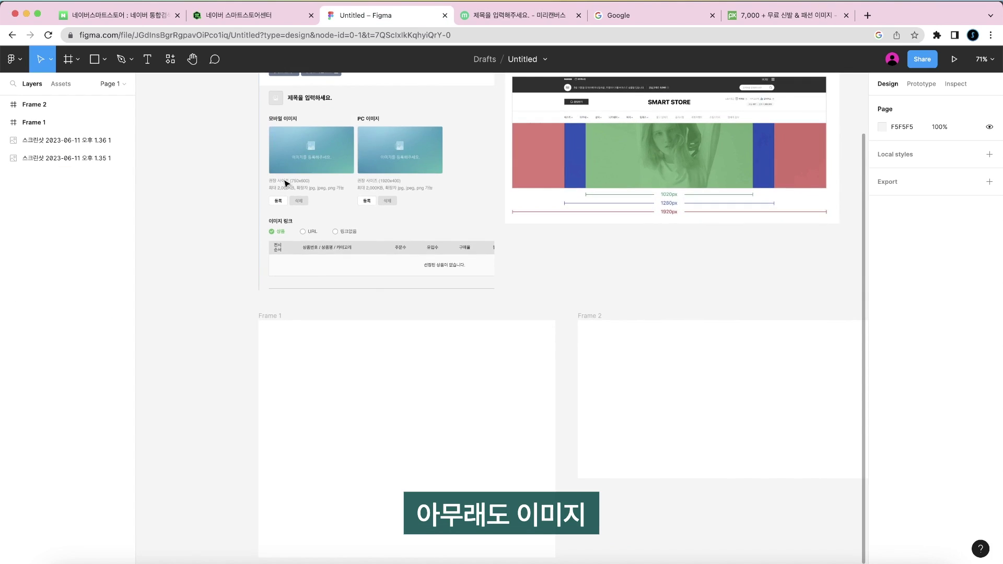
# Compare the promotion size guides and differently sized frames in Figma with the two-page design in MiriCanvas.
pyautogui.scroll(2, 346, 310)
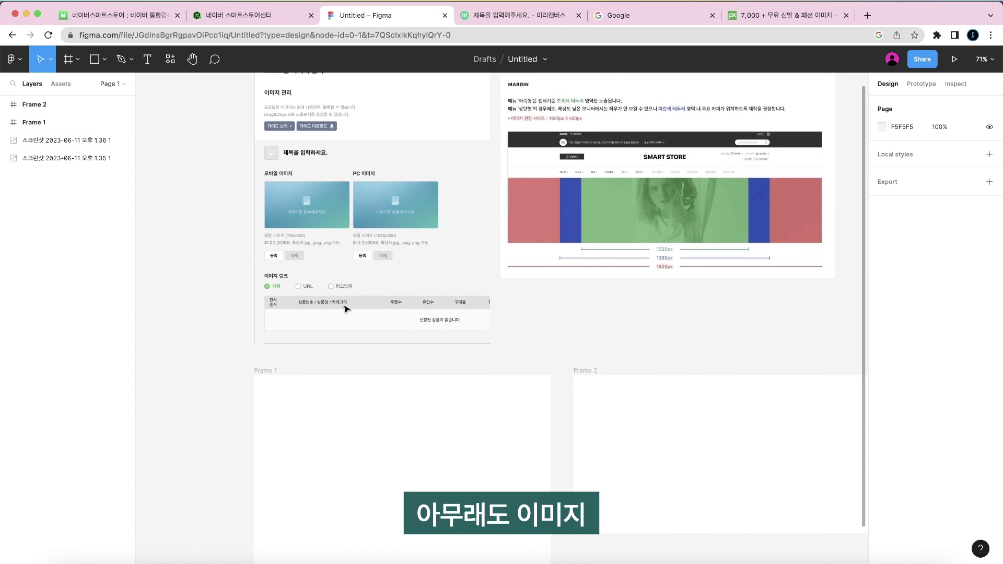
pyautogui.scroll(-3, 346, 309)
pyautogui.scroll(2, 345, 308)
pyautogui.hscroll(-2, 345, 308)
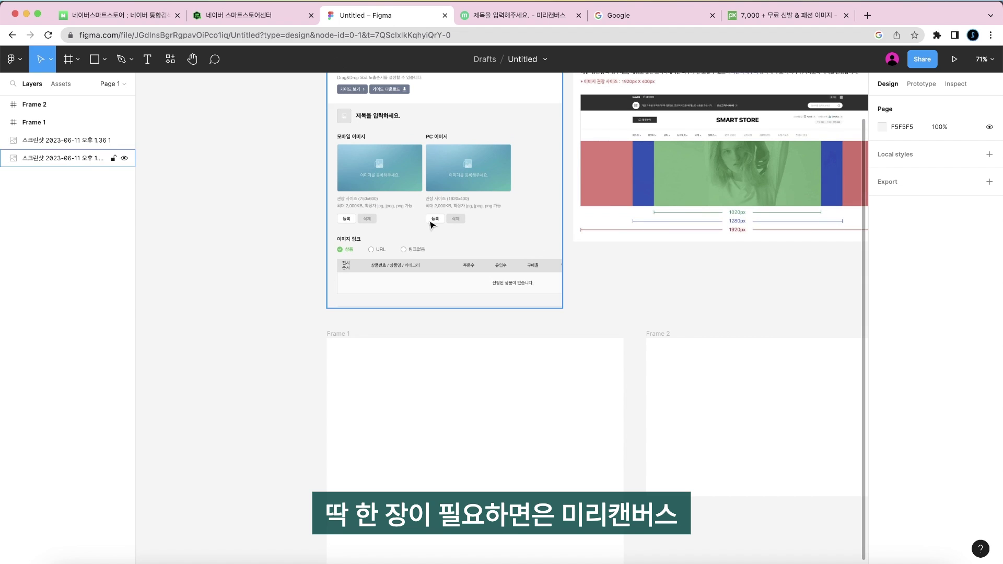
pyautogui.scroll(-2, 405, 251)
pyautogui.click(543, 16)
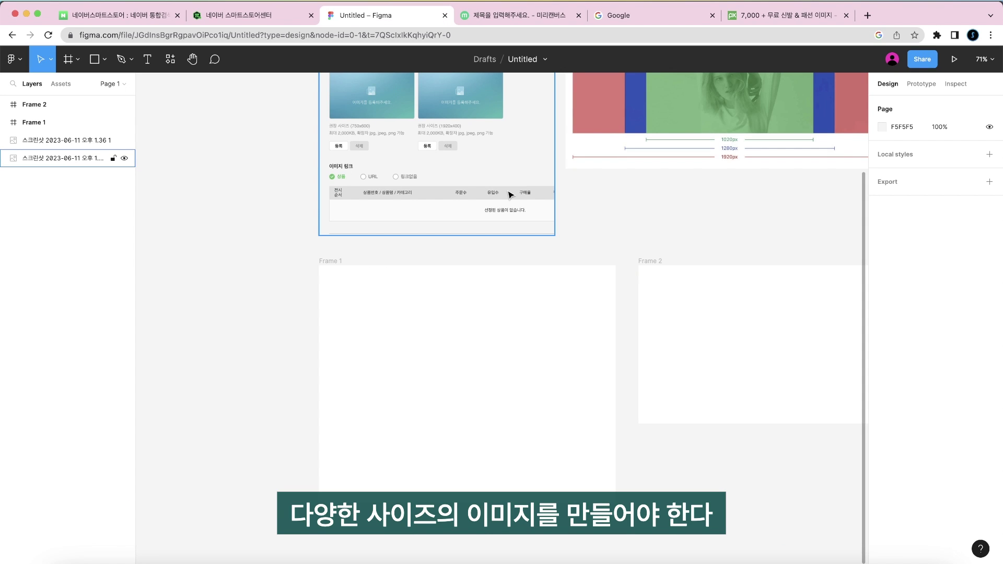
pyautogui.scroll(3, 509, 194)
pyautogui.hscroll(2, 509, 194)
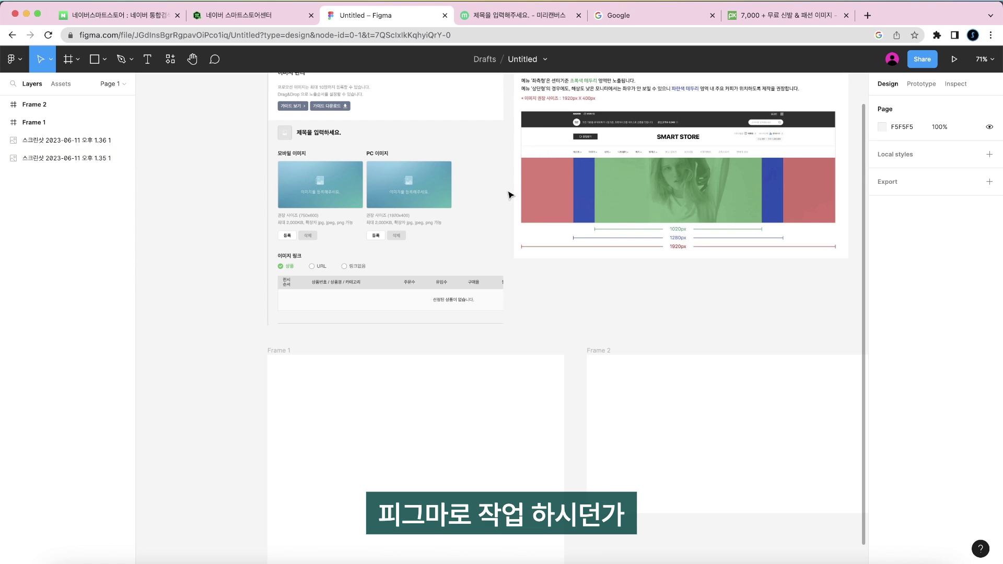
pyautogui.click(524, 17)
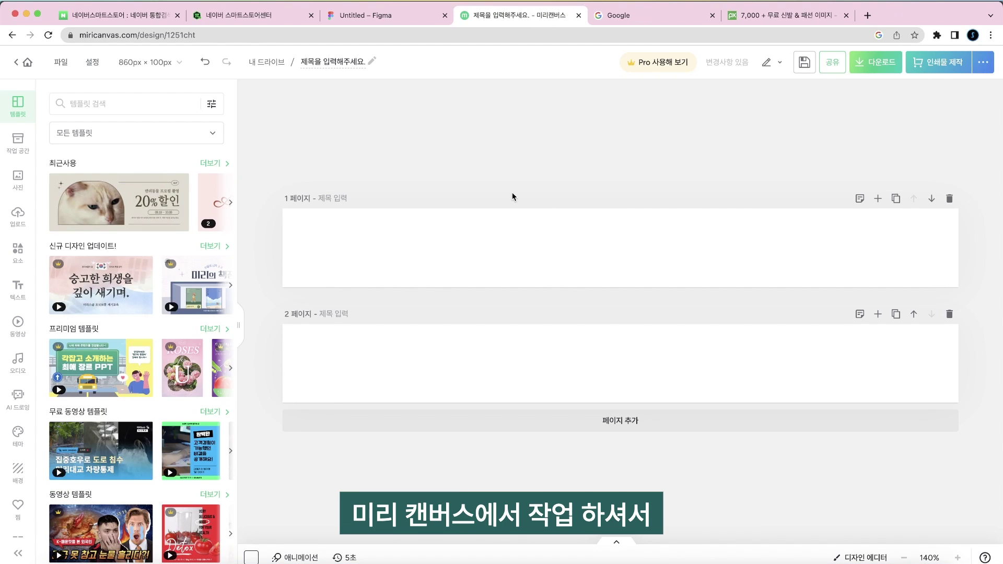
pyautogui.click(387, 15)
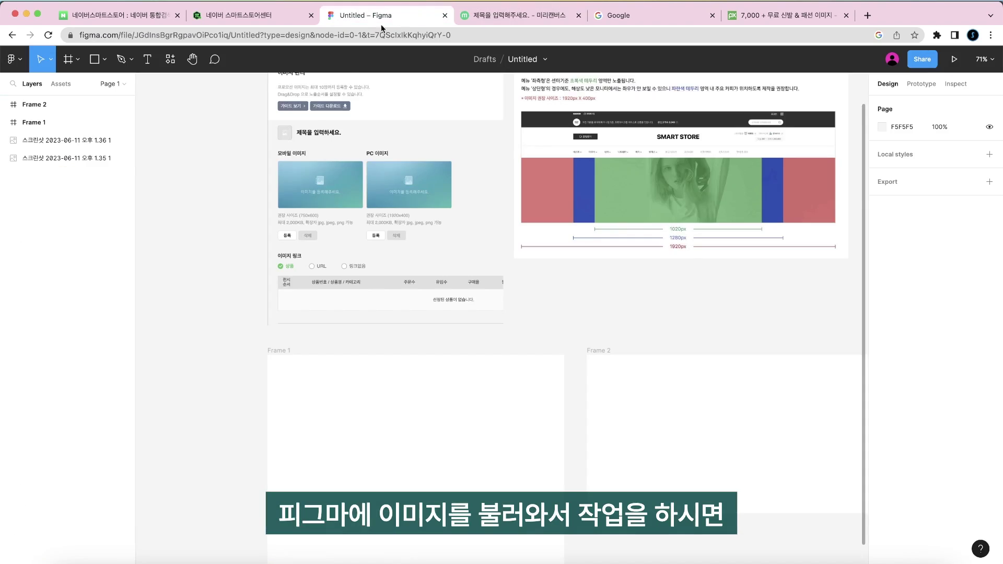
# Move the SmartStore margin guide screenshot down so its bottom edge aligns with the promotion settings screenshot.
pyautogui.scroll(3, 585, 448)
pyautogui.click(590, 139)
pyautogui.moveTo(589, 139); pyautogui.dragTo(678, 198)
pyautogui.press('super+z')
pyautogui.press('super+z')
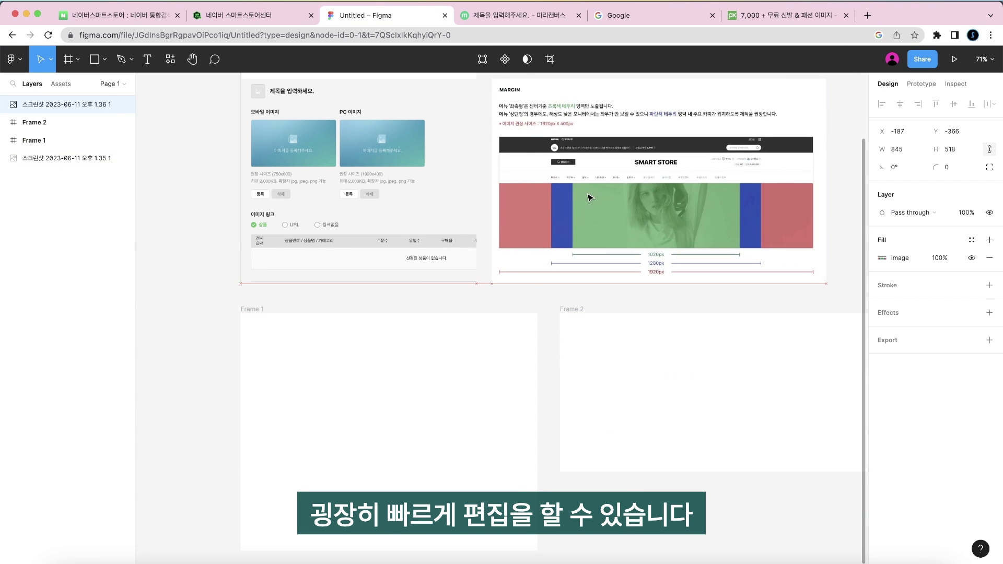
pyautogui.click(475, 308)
# Open the plugin browser and look through the suggested community plugins.
pyautogui.scroll(-3, 476, 308)
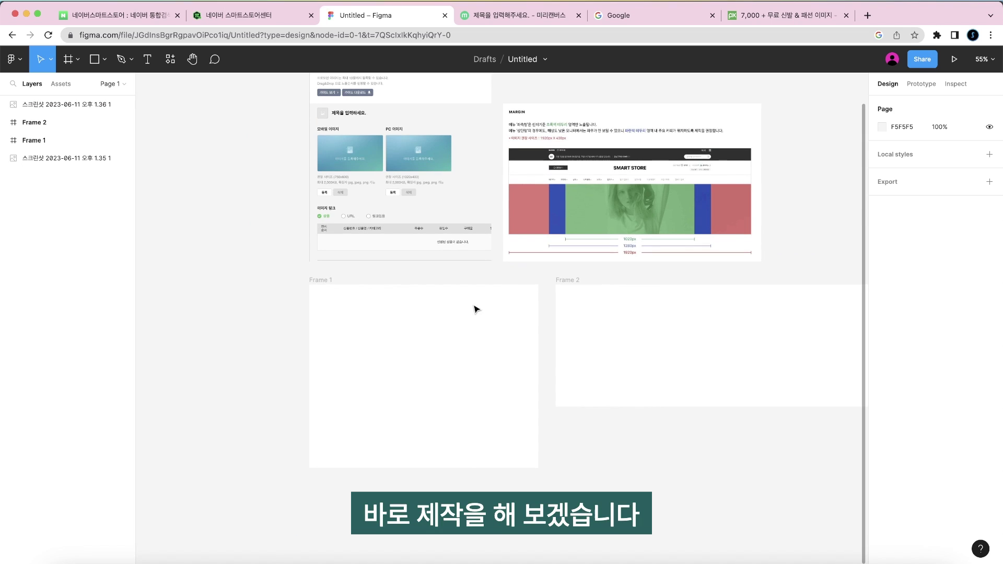
pyautogui.hscroll(-2, 435, 317)
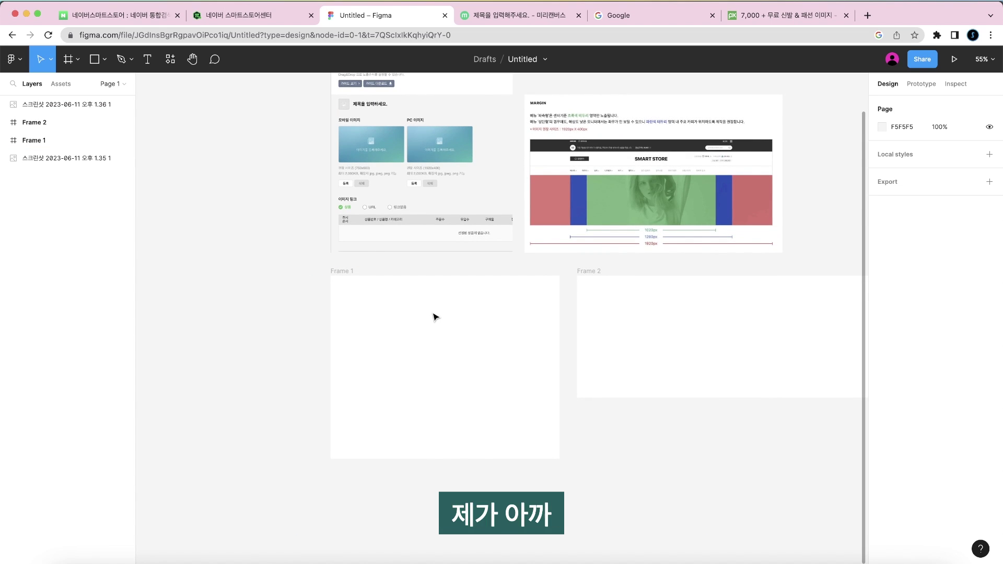
pyautogui.hscroll(1, 273, 319)
pyautogui.hscroll(1, 274, 318)
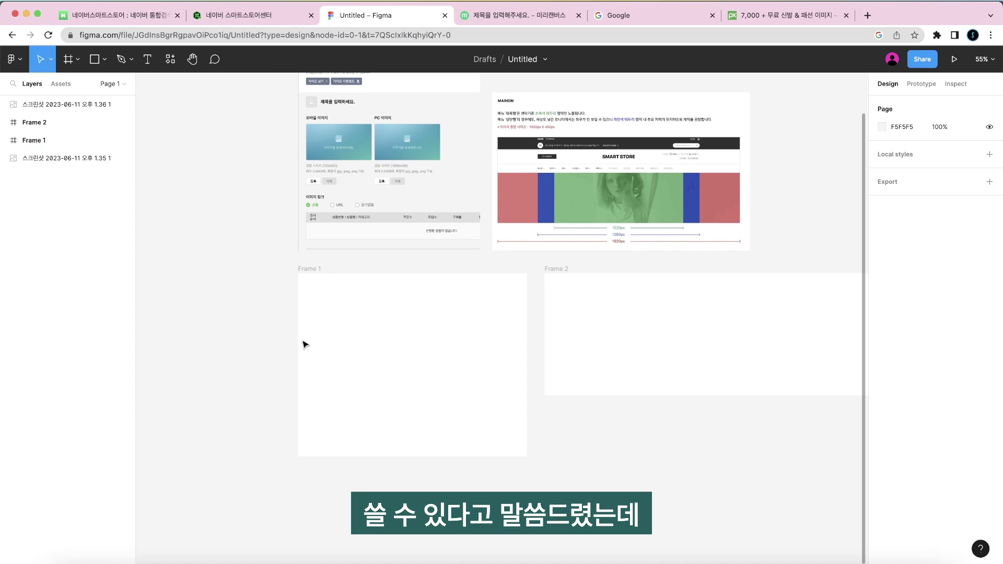
pyautogui.scroll(1, 421, 343)
pyautogui.scroll(1, 421, 343)
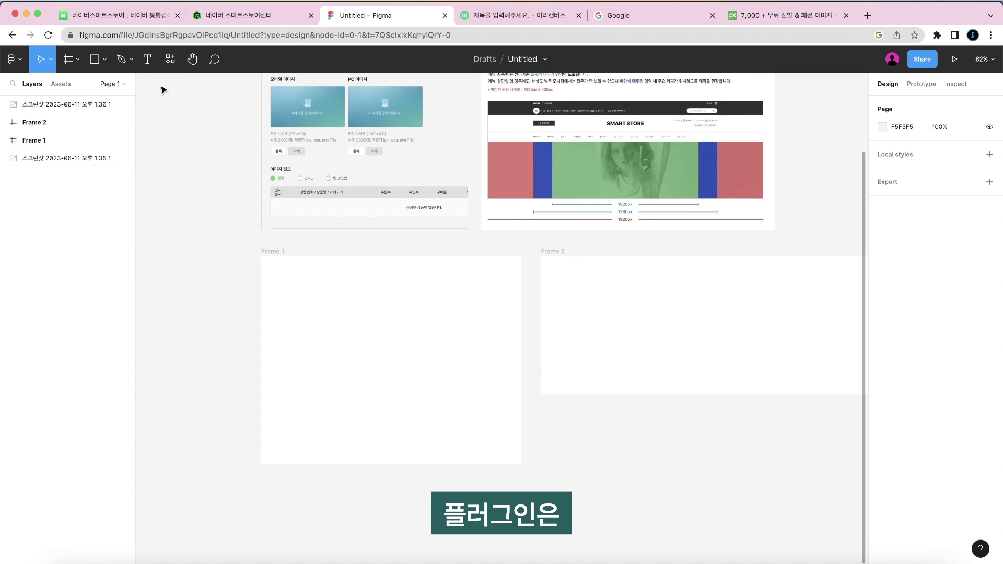
pyautogui.click(171, 60)
pyautogui.click(224, 84)
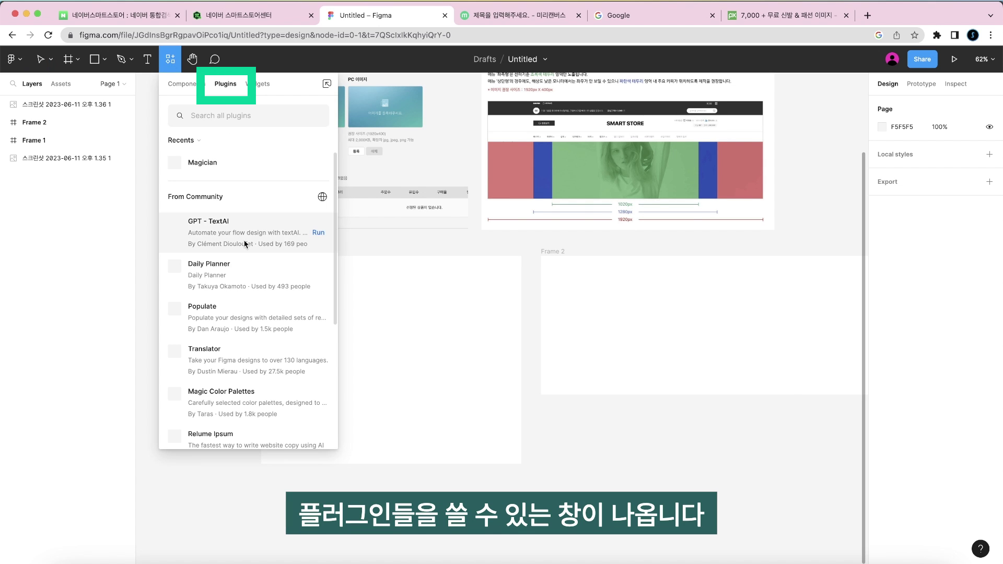
pyautogui.scroll(-5, 246, 399)
pyautogui.scroll(5, 247, 399)
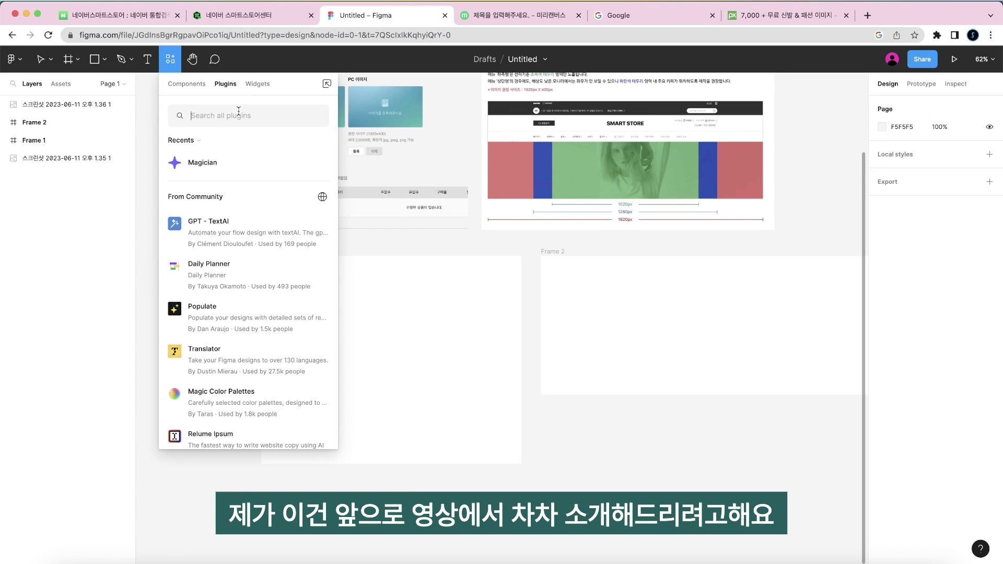
# Select the mobile image frame, search the plugins for "remove b" and run Remove BG.
pyautogui.hscroll(-3, 439, 195)
pyautogui.click(488, 287)
pyautogui.hscroll(-4, 486, 284)
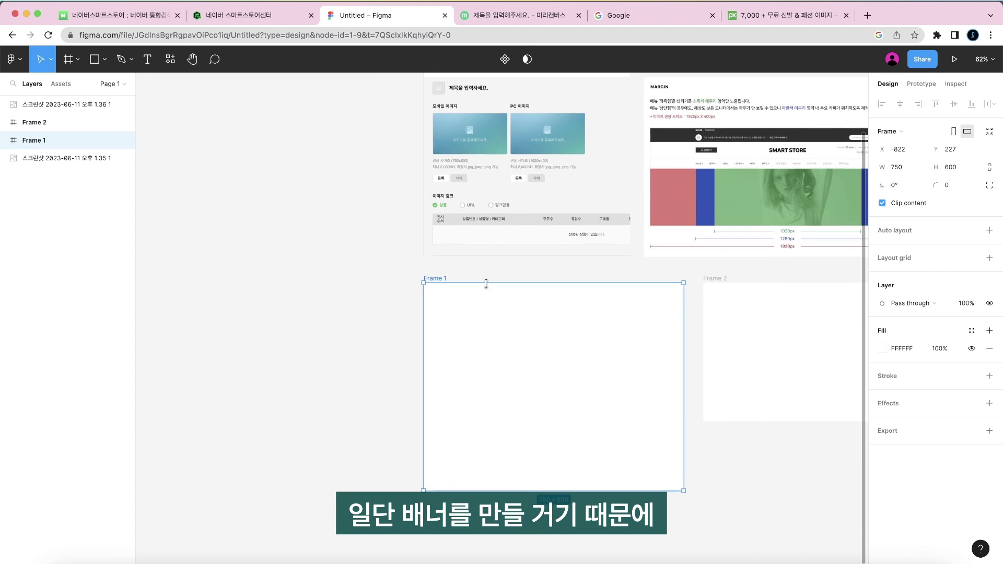
pyautogui.hscroll(3, 474, 288)
pyautogui.click(169, 60)
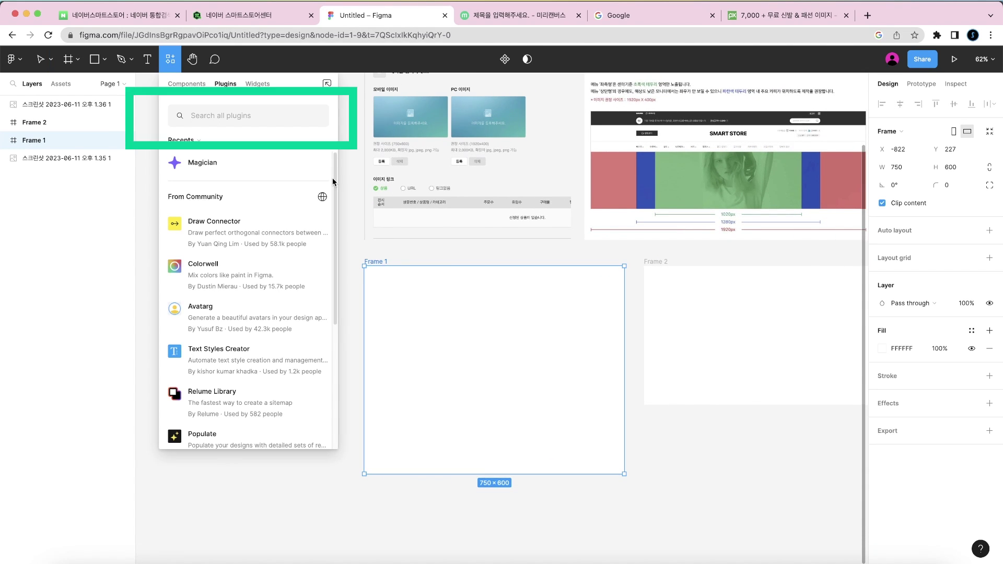
pyautogui.write('remove b')
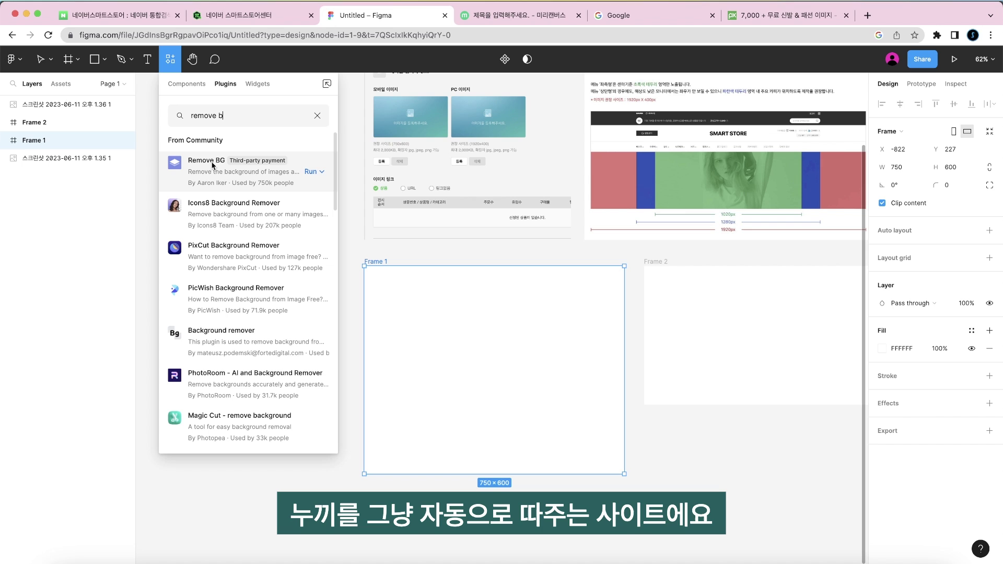
pyautogui.click(207, 162)
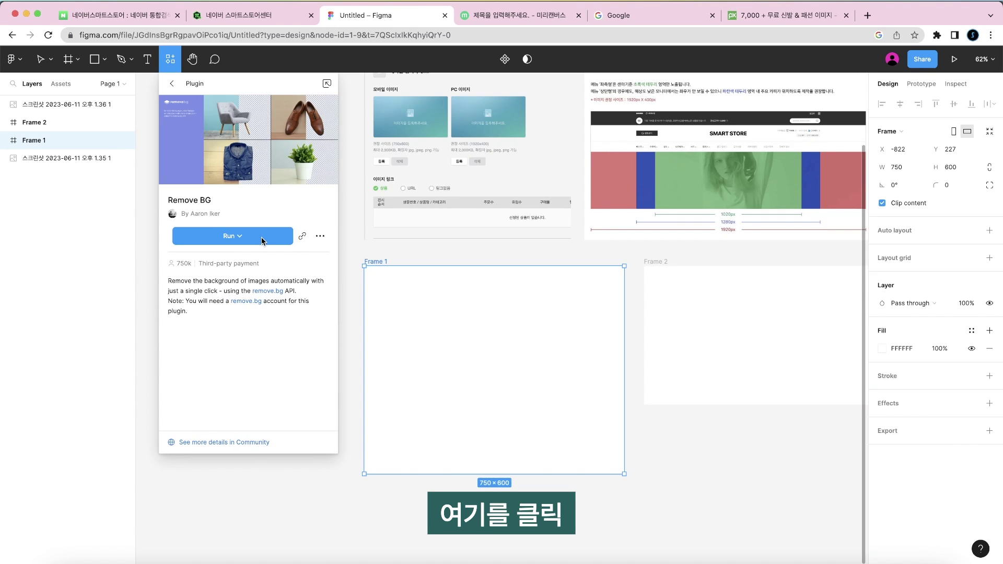
pyautogui.click(245, 231)
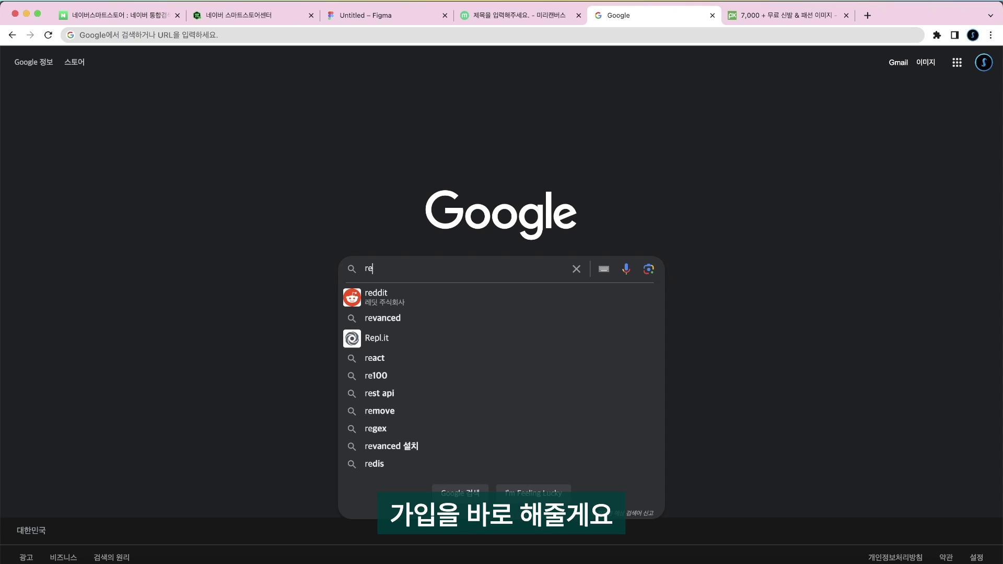
# Switch to the Google tab, go to the remove.bg website and open its login page.
pyautogui.write('v')
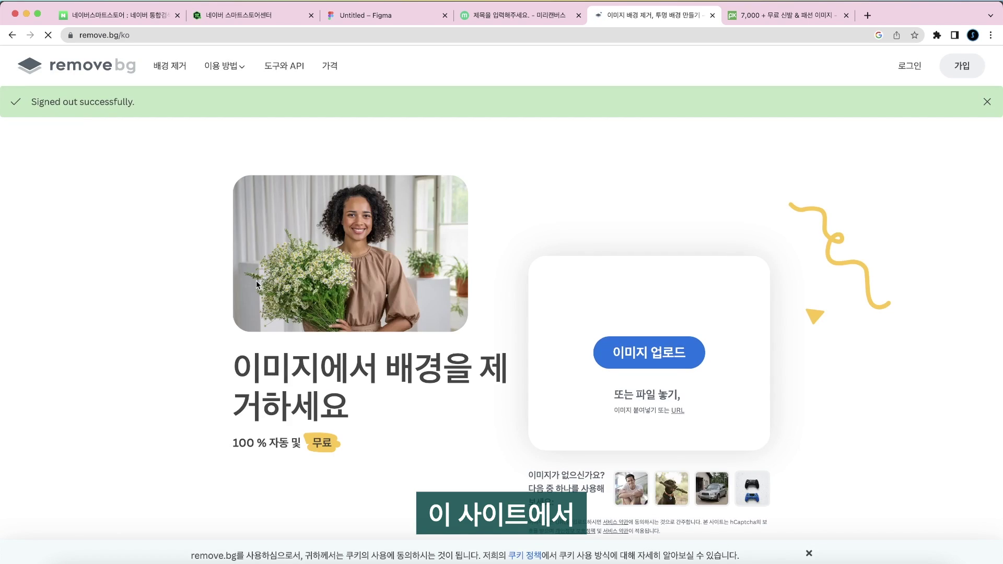
pyautogui.scroll(-4, 257, 285)
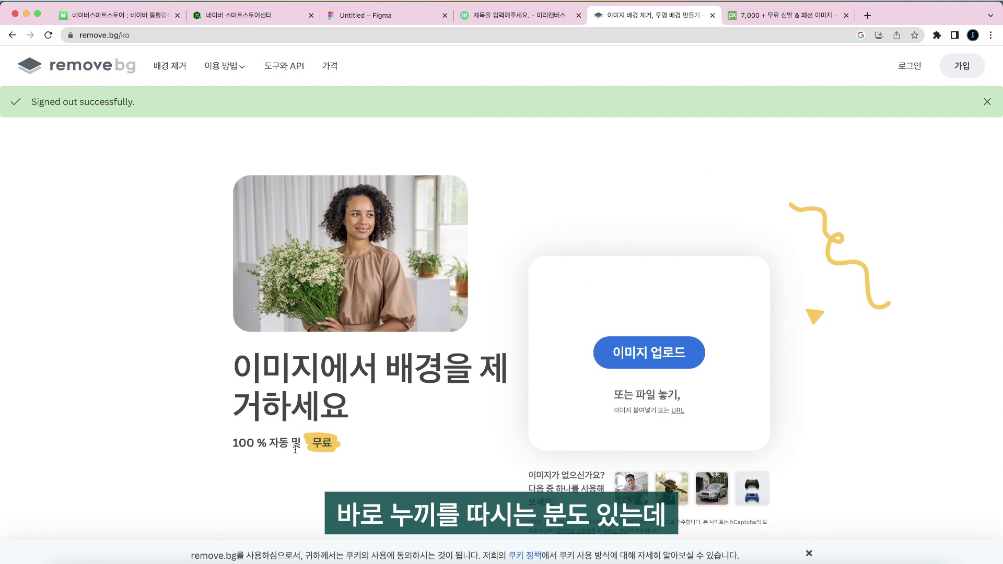
pyautogui.click(909, 66)
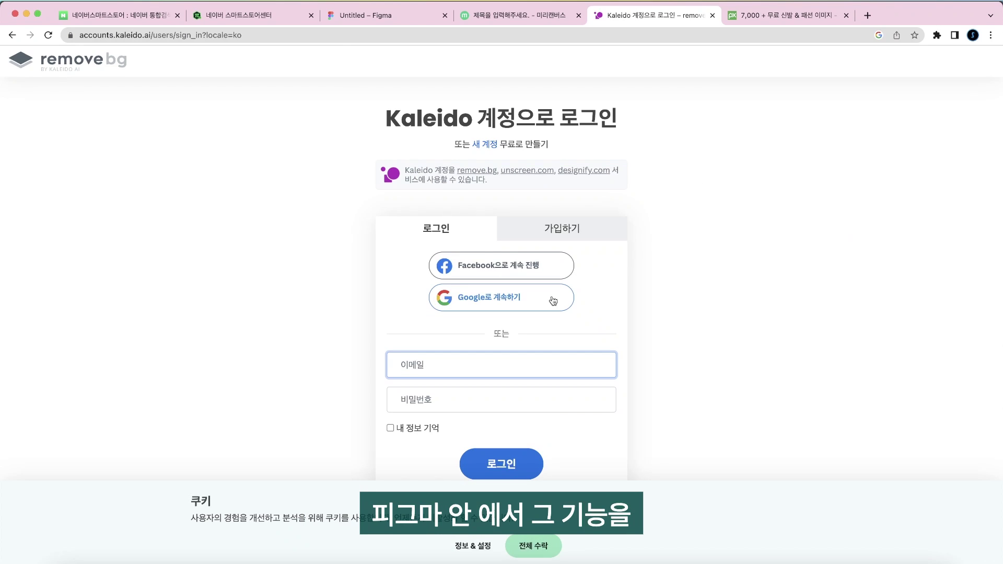
# Log in to remove.bg with the Google account and open the API key section of the account dashboard.
pyautogui.click(552, 300)
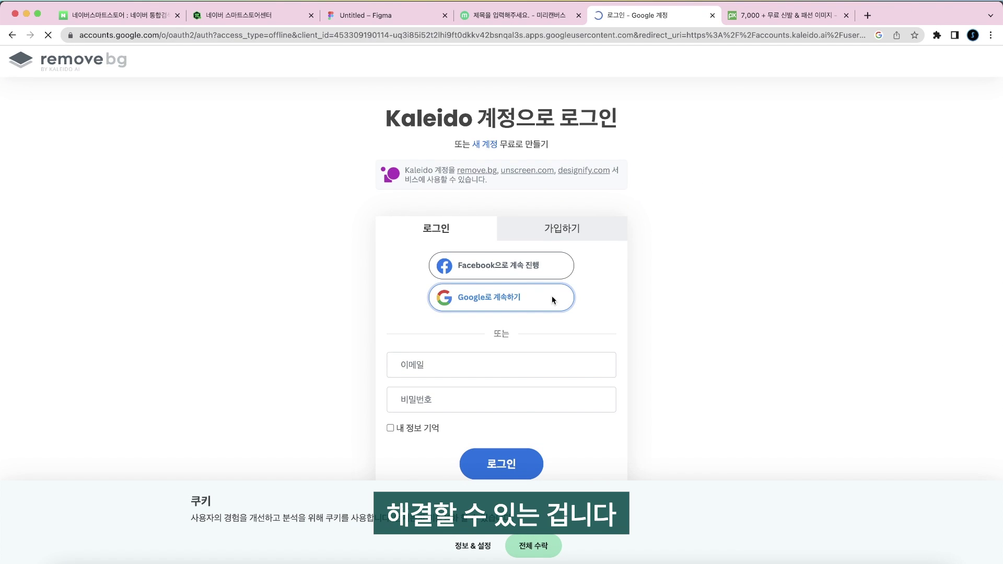
pyautogui.click(552, 301)
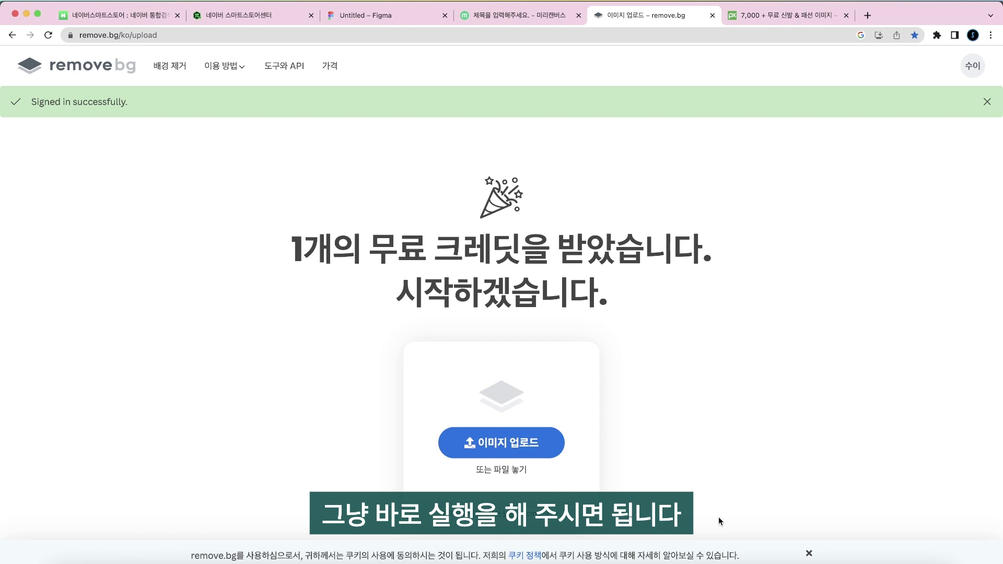
pyautogui.click(973, 66)
pyautogui.click(916, 178)
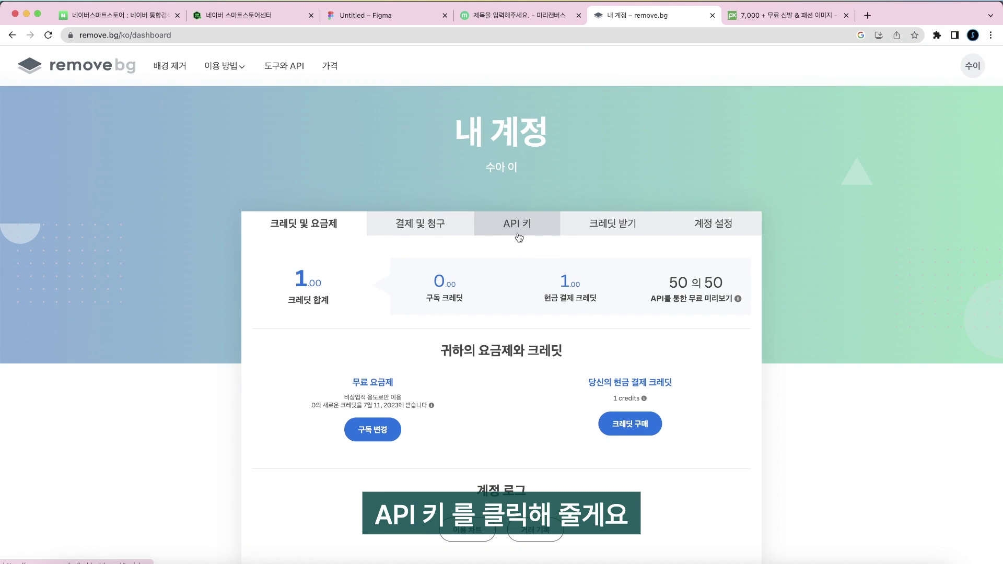
pyautogui.click(518, 235)
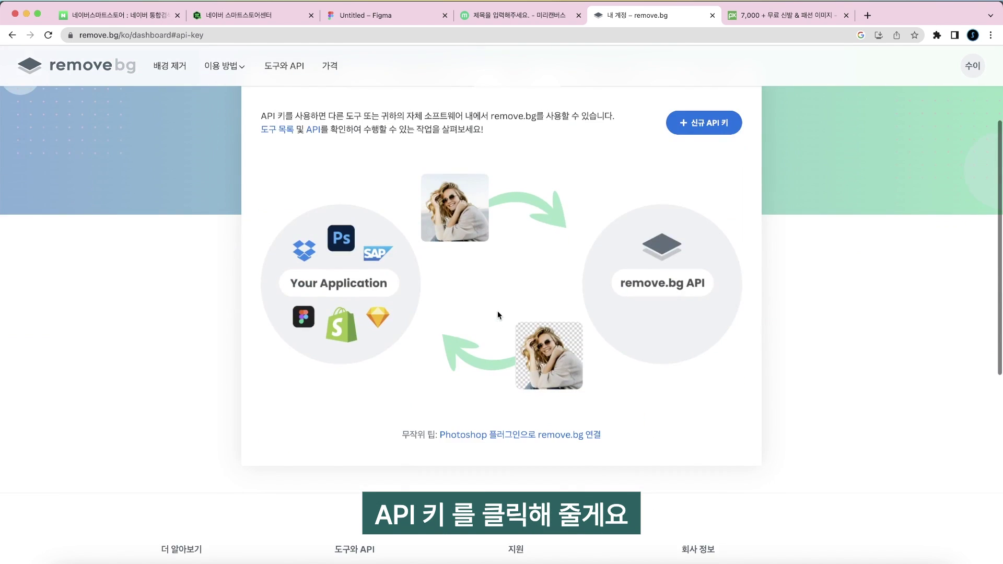
pyautogui.scroll(3, 732, 246)
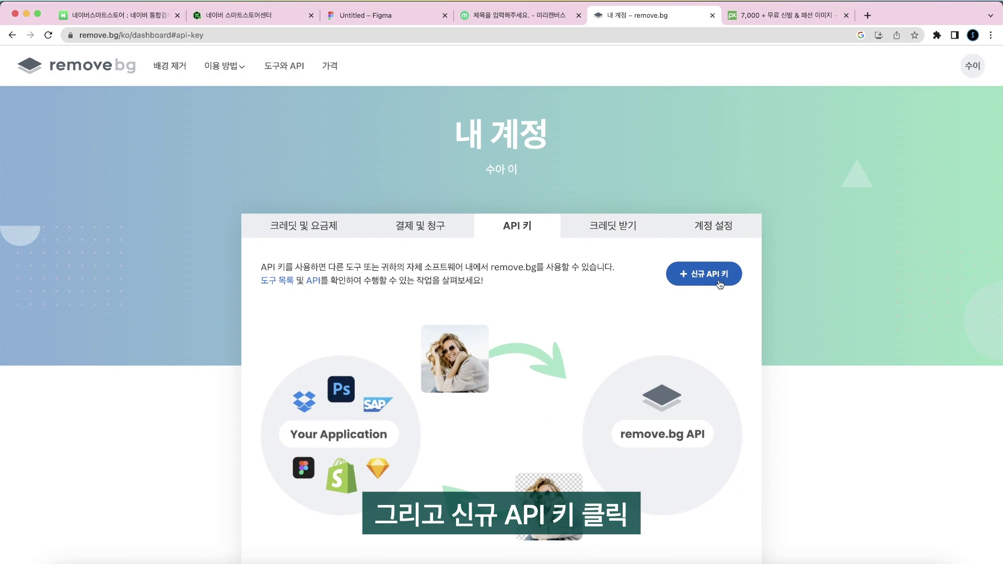
# Create a new remove.bg API key, copy it and close its dialog.
pyautogui.click(719, 283)
pyautogui.click(588, 372)
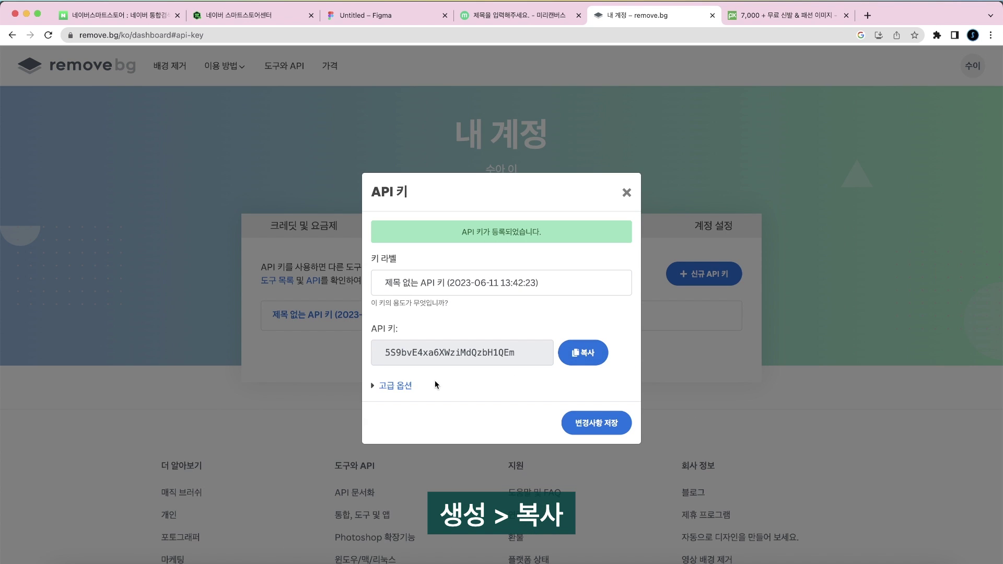
pyautogui.click(590, 354)
pyautogui.click(626, 192)
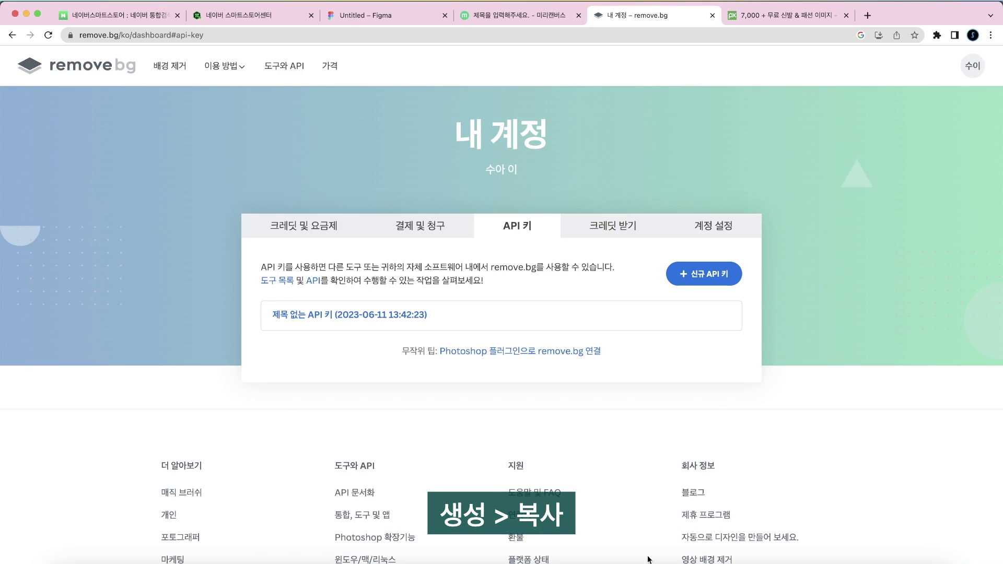
# Switch to the Figma tab, open Remove BG's Set API Key option, paste the copied API key and save it.
pyautogui.click(384, 15)
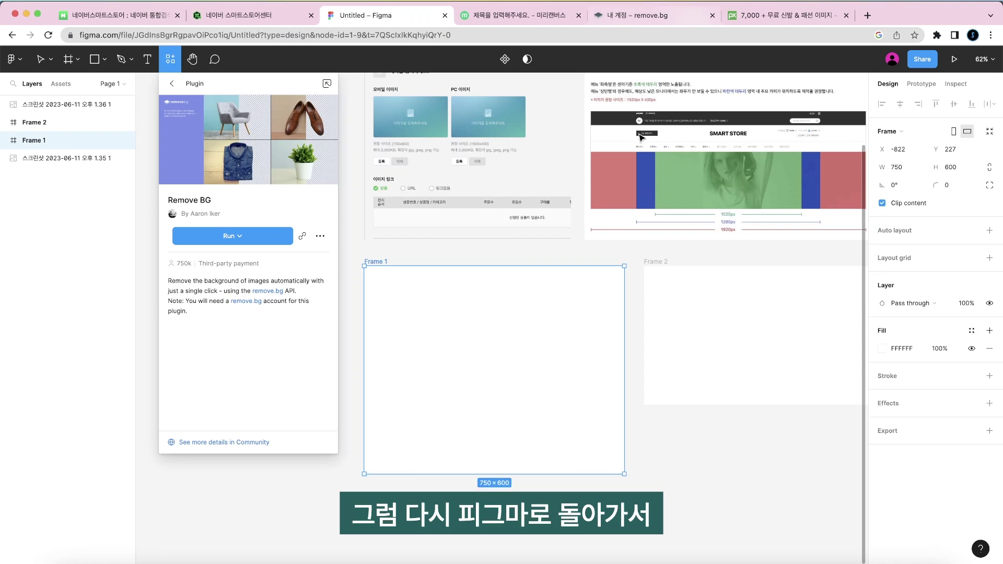
pyautogui.click(248, 240)
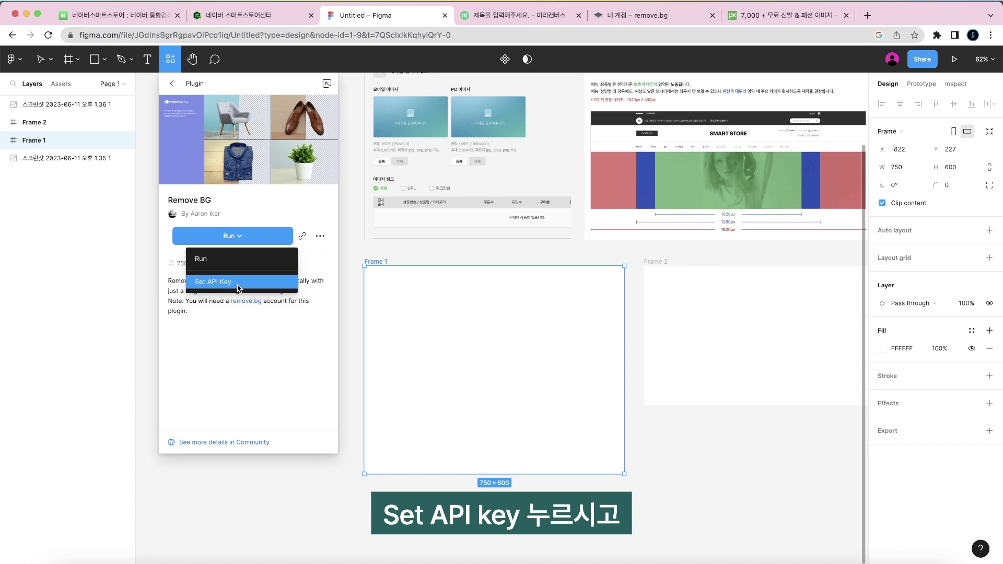
pyautogui.click(238, 282)
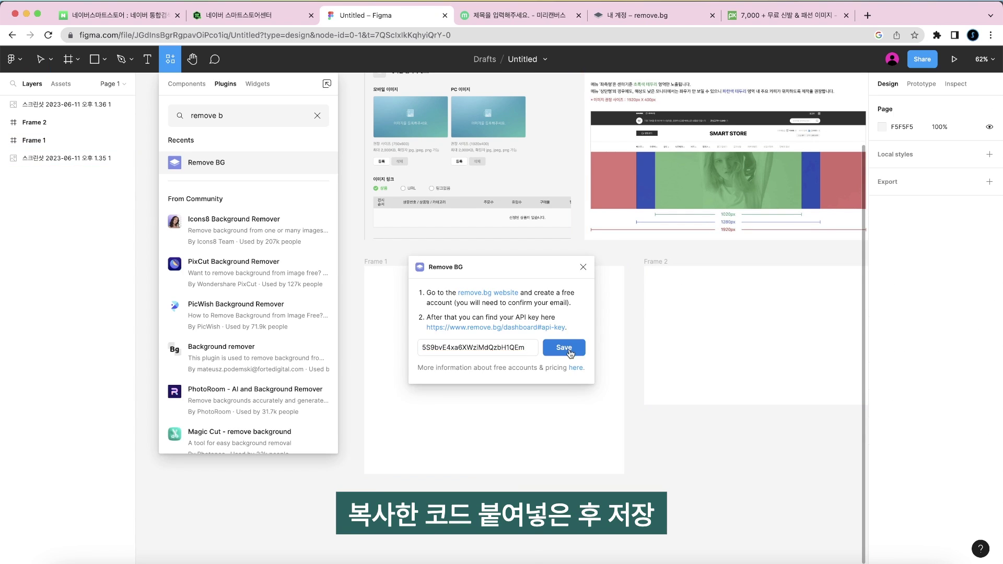
pyautogui.click(569, 349)
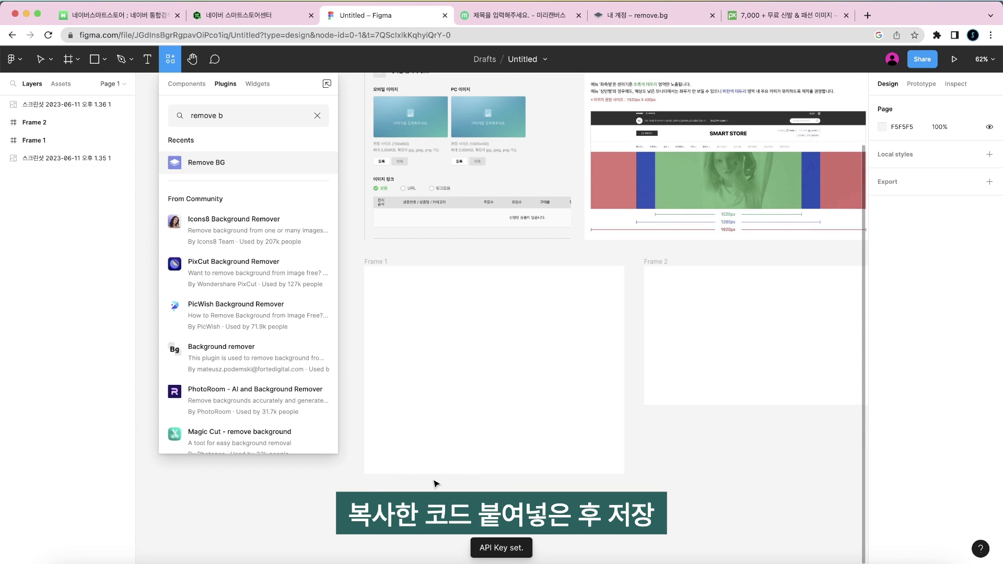
pyautogui.click(436, 483)
# Switch to the Pixabay tab and look through the shoe search results for images with clear outlines suited to background removal.
pyautogui.hscroll(-3, 396, 418)
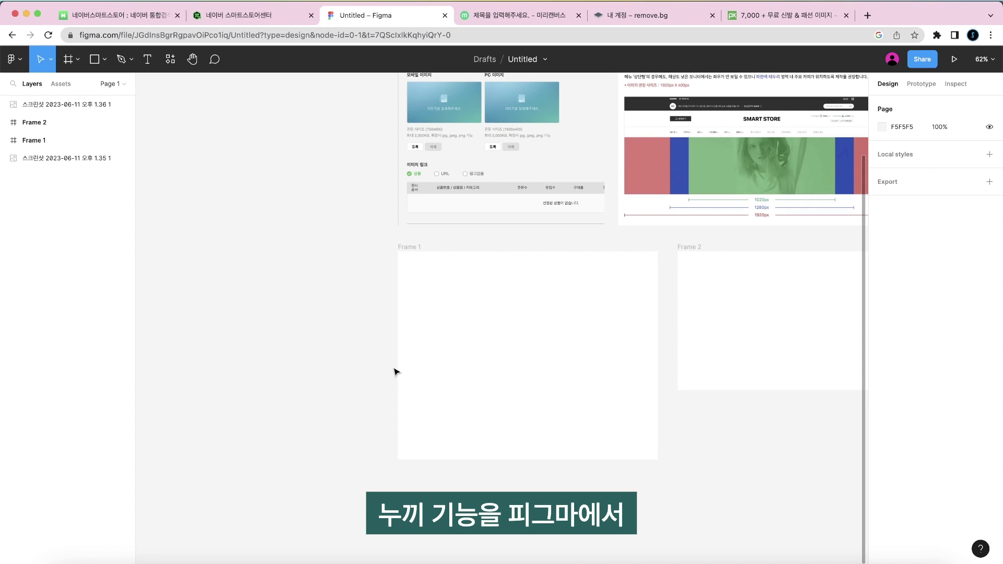
pyautogui.scroll(3, 395, 372)
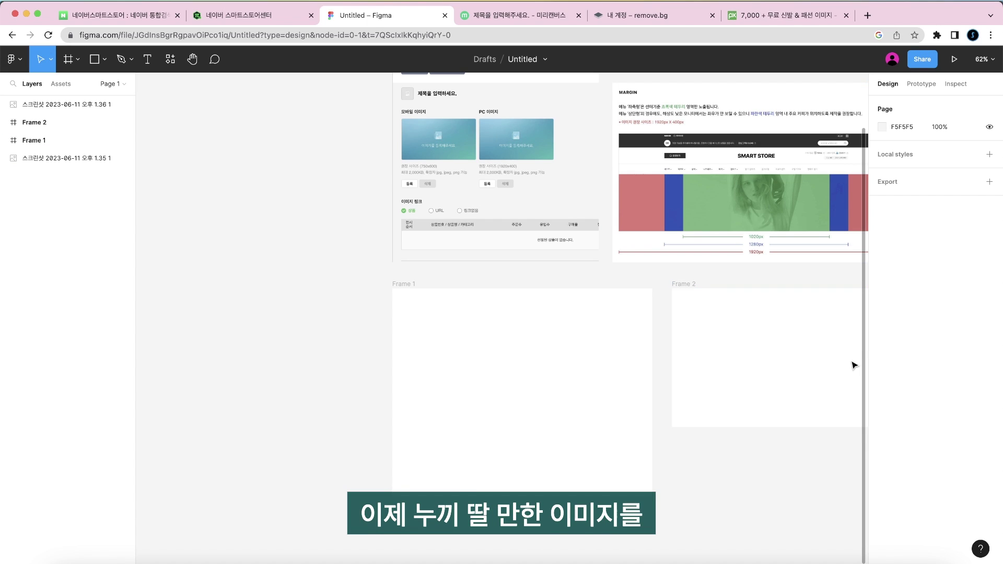
pyautogui.click(787, 17)
pyautogui.scroll(-10, 158, 200)
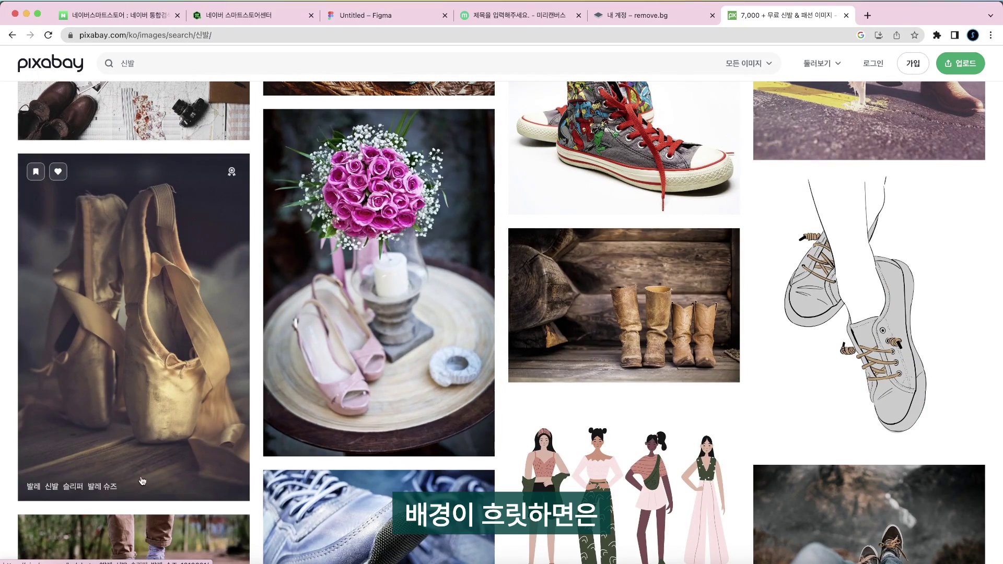
pyautogui.scroll(4, 772, 314)
pyautogui.scroll(3, 772, 314)
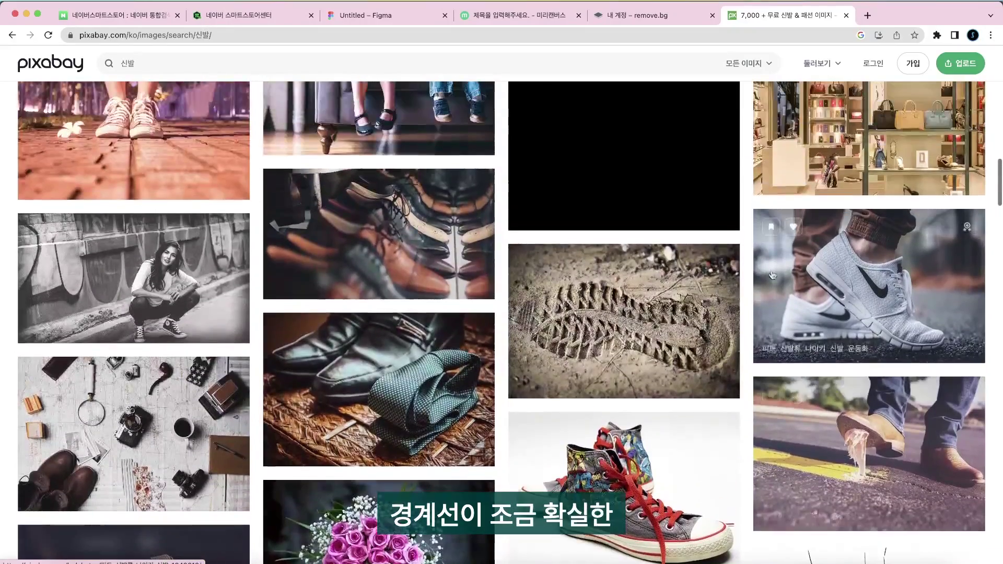
pyautogui.scroll(1, 358, 406)
pyautogui.scroll(2, 358, 406)
pyautogui.scroll(1, 426, 351)
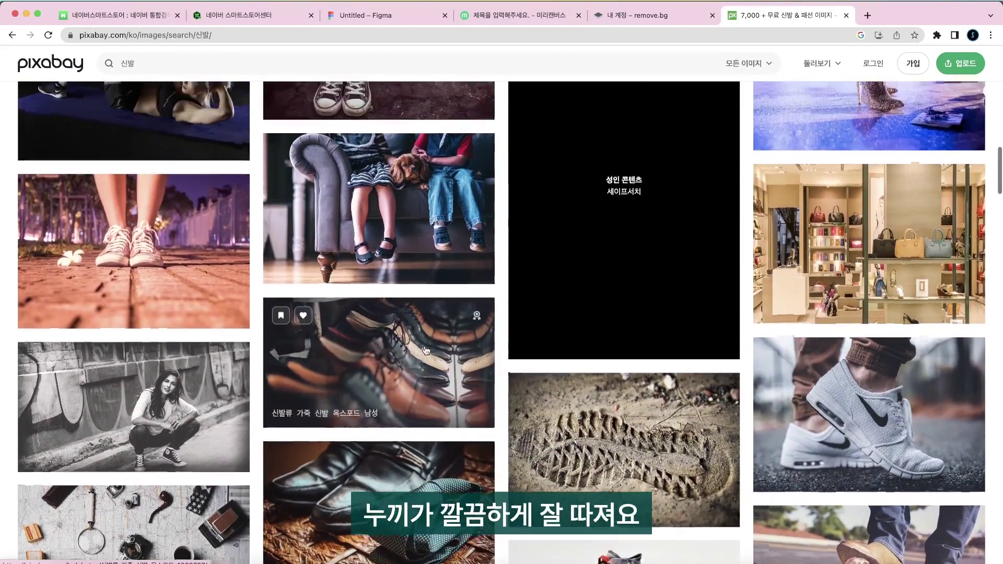
pyautogui.scroll(8, 426, 350)
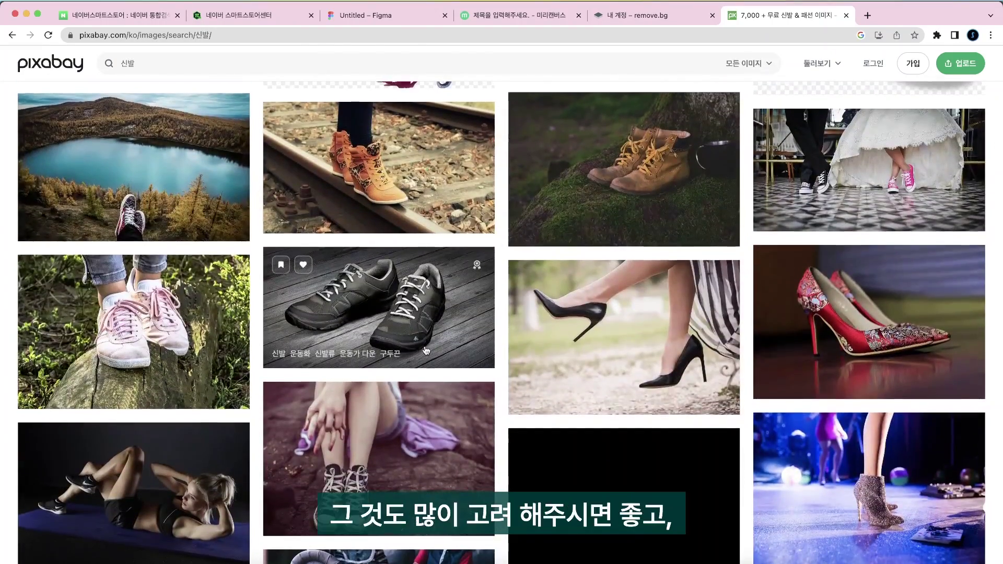
pyautogui.scroll(1, 425, 350)
# Download the dark lace-up shoe pair image and the blue-background high-top sneaker photo from Pixabay, and close the image preview.
pyautogui.click(402, 314)
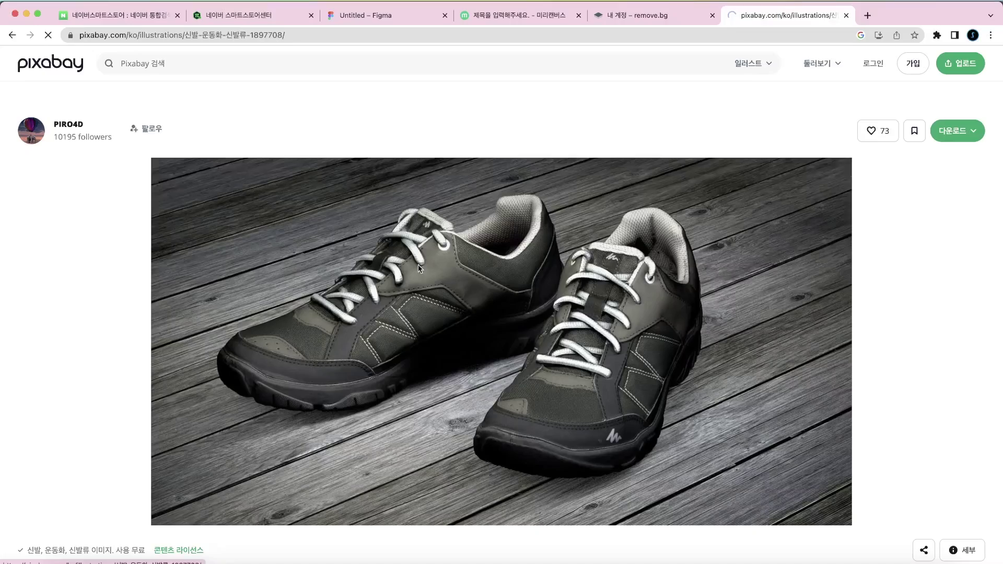
pyautogui.click(956, 130)
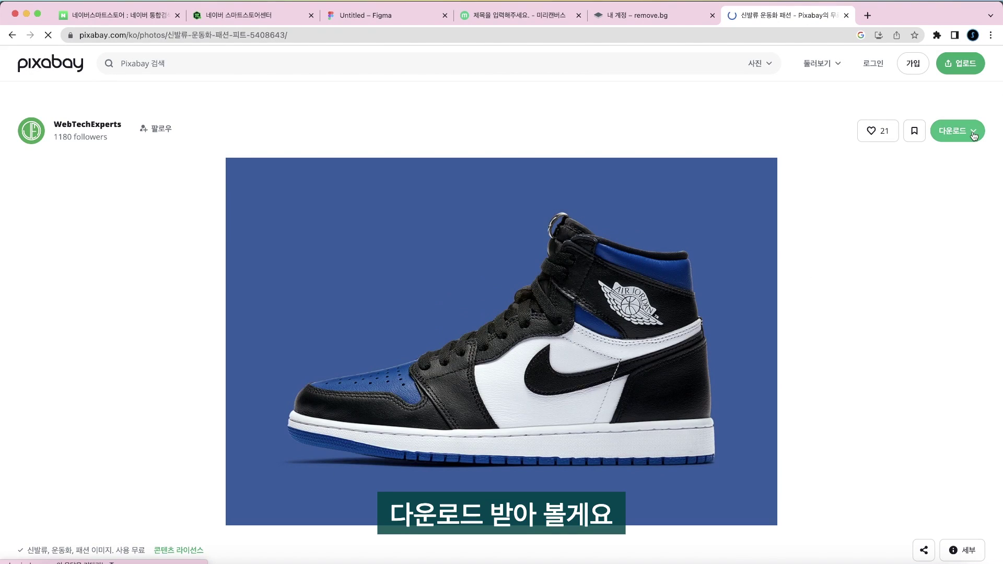
pyautogui.click(972, 134)
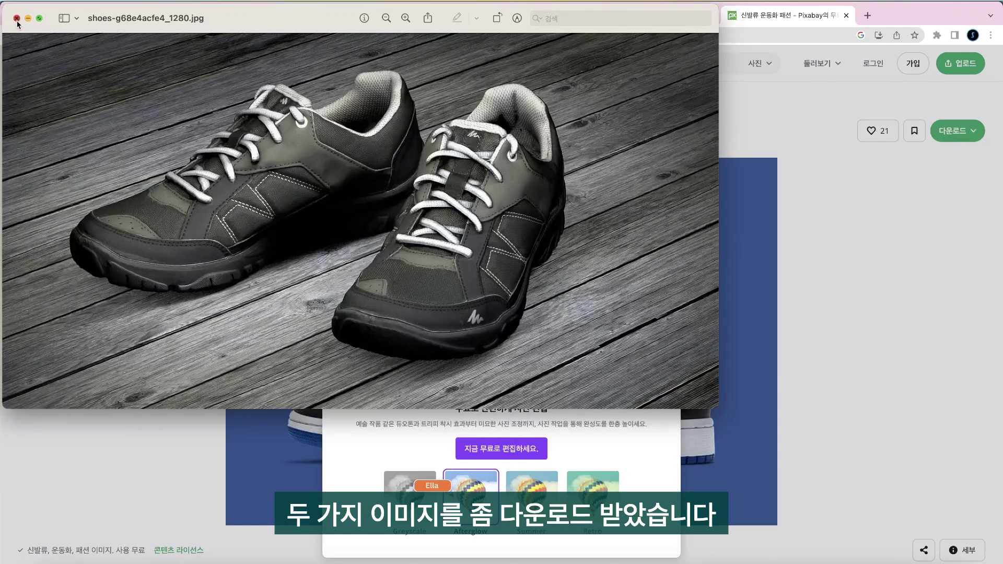
pyautogui.click(17, 19)
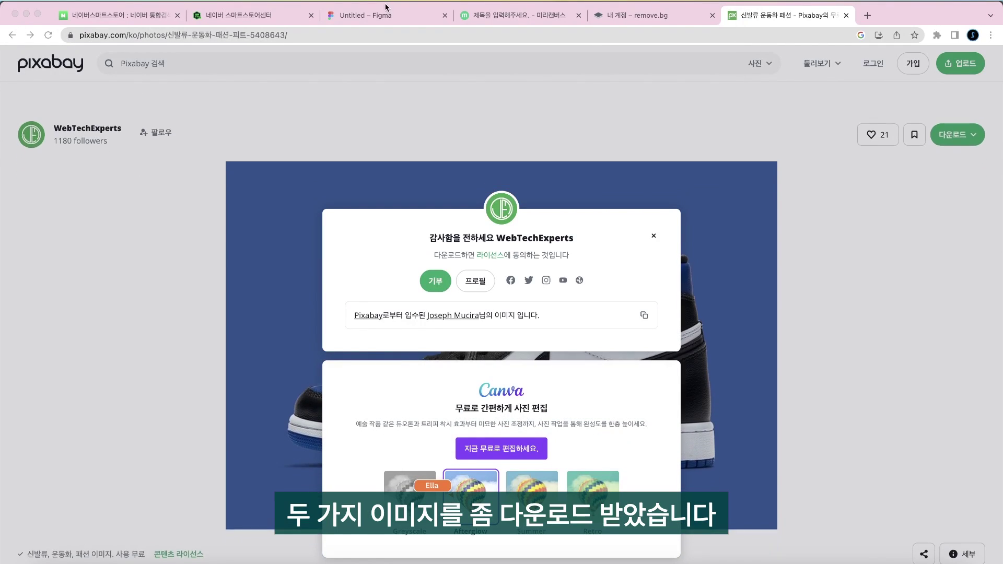
# Switch to the Figma tab, place both downloaded shoe images beside Frame 1 and scale each to 414 wide.
pyautogui.click(365, 16)
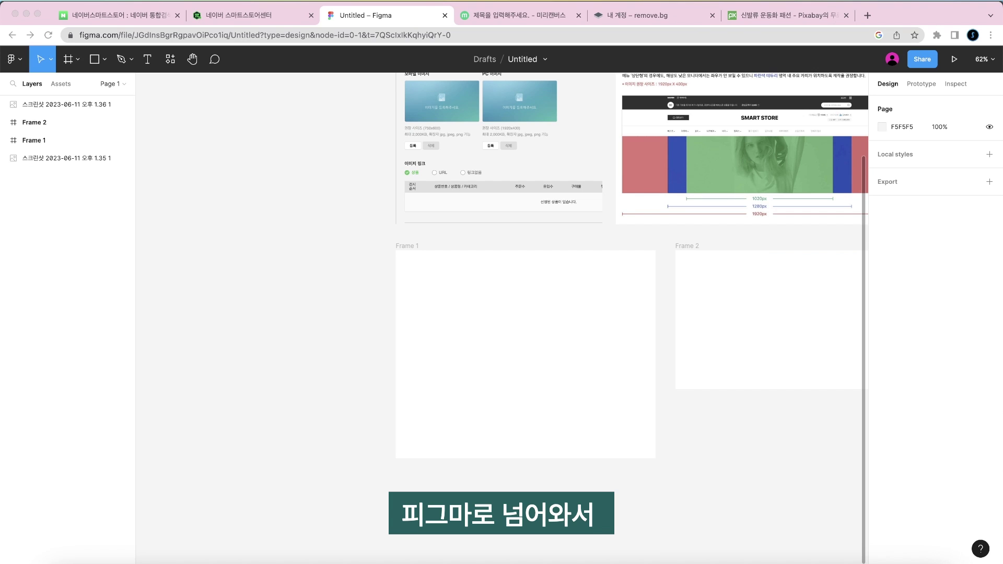
pyautogui.press('super+shift+k')
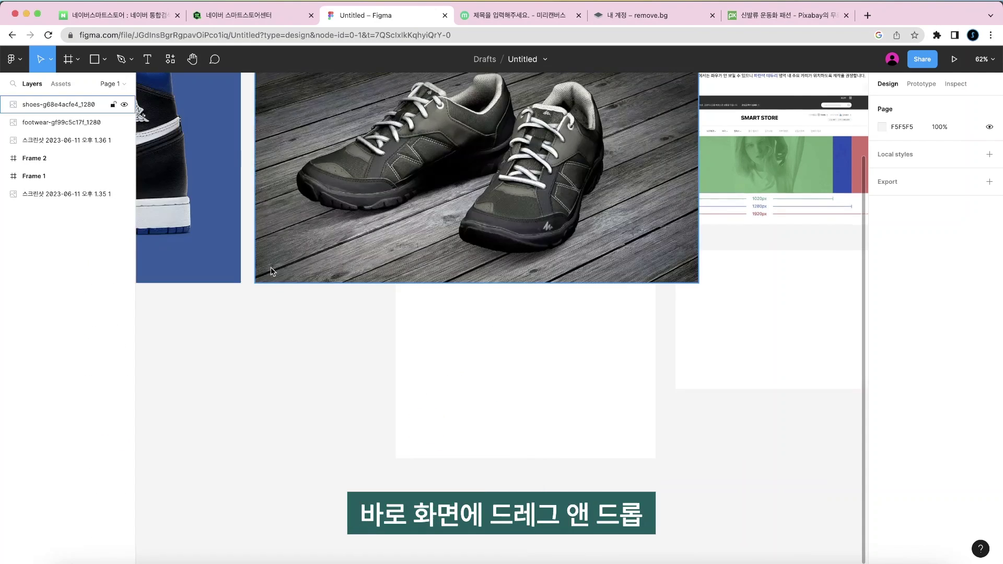
pyautogui.moveTo(271, 267); pyautogui.dragTo(275, 331)
pyautogui.moveTo(421, 114); pyautogui.dragTo(438, 218)
pyautogui.scroll(5, 438, 245)
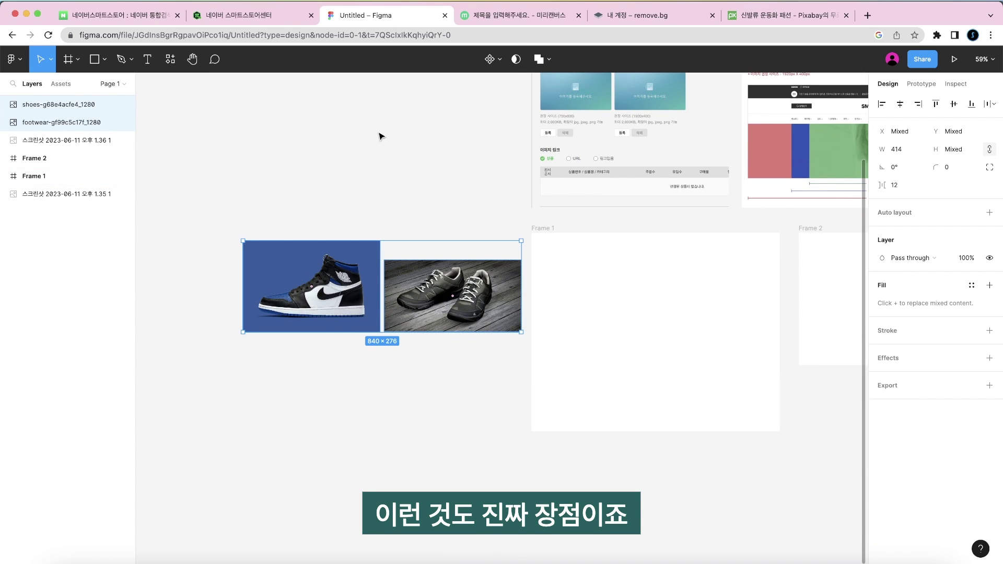
# Switch to the Miricanvas tab to examine the empty workspace outside its pages, and return to the Figma tab.
pyautogui.click(537, 19)
pyautogui.click(371, 137)
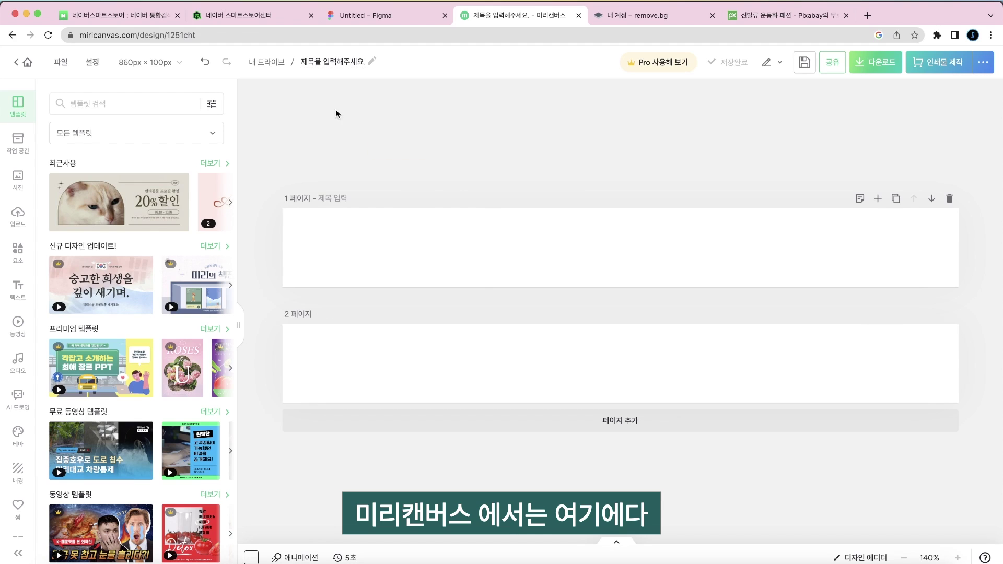
pyautogui.moveTo(325, 104); pyautogui.dragTo(465, 156)
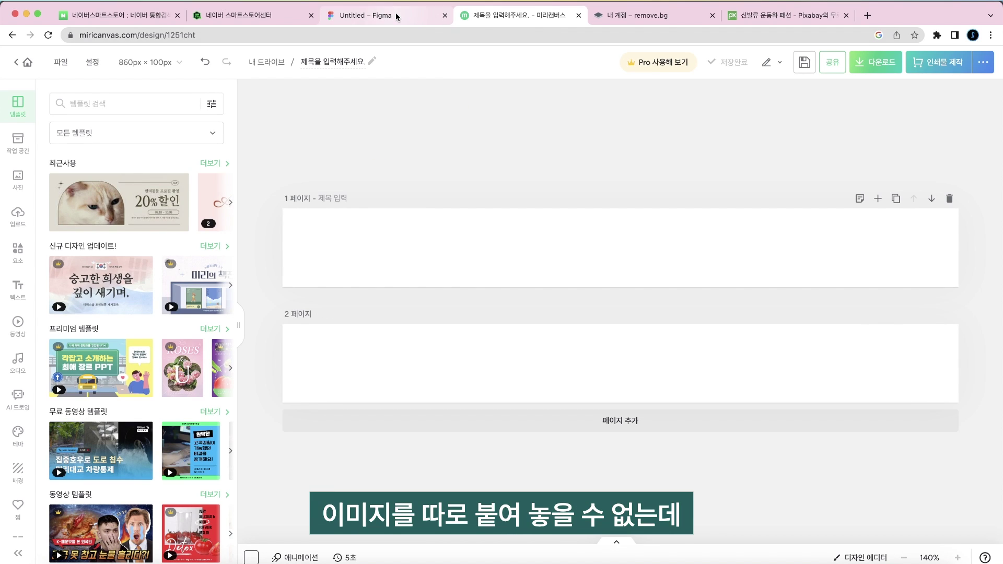
pyautogui.click(404, 21)
pyautogui.click(386, 218)
# Remove the blue background from the high-top sneaker image with the Remove BG plugin.
pyautogui.click(334, 278)
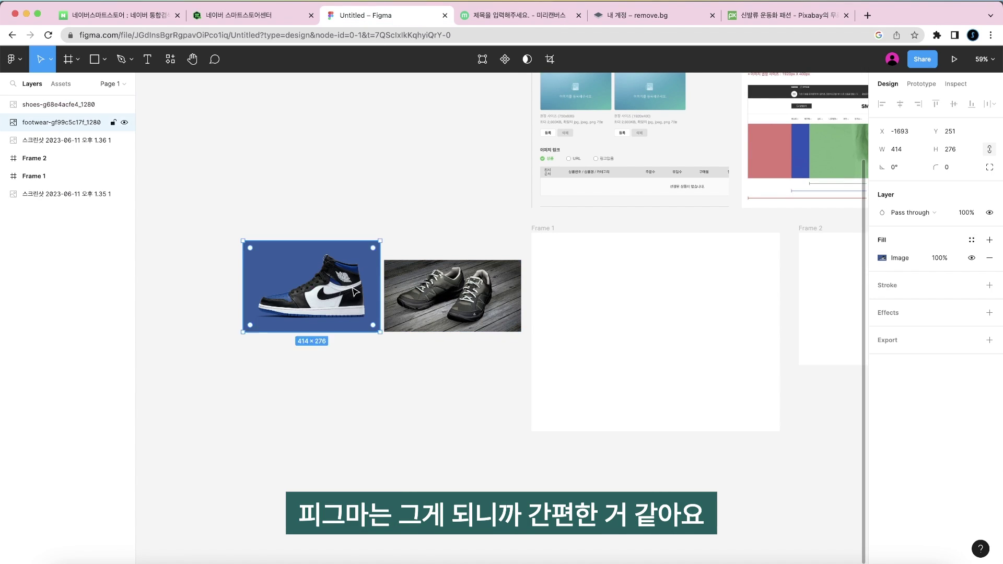
pyautogui.scroll(5, 335, 278)
pyautogui.click(170, 59)
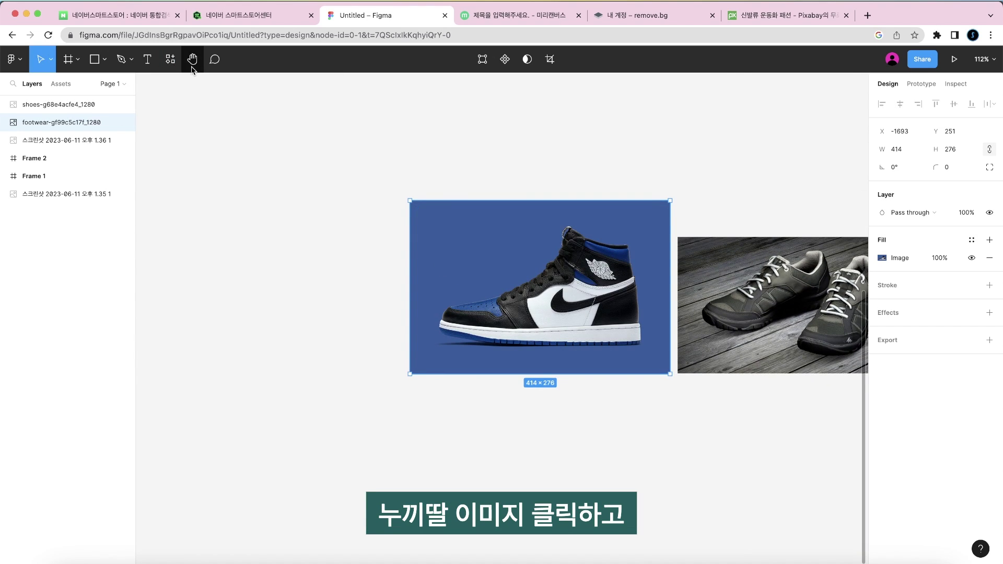
pyautogui.click(177, 67)
pyautogui.click(313, 162)
pyautogui.click(269, 183)
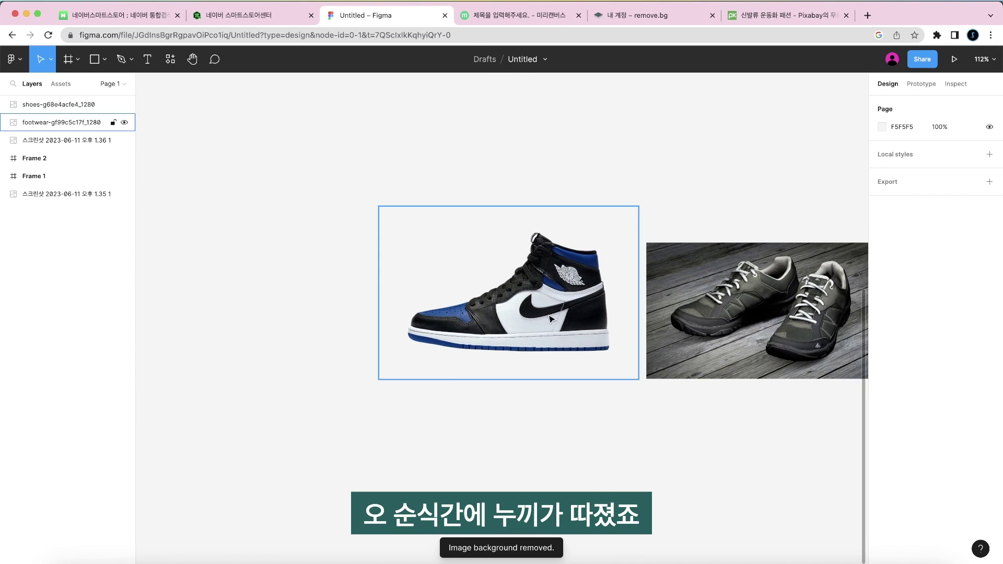
# Remove the wooden floor background from the dark shoe pair image with the Remove BG plugin.
pyautogui.hscroll(5, 556, 355)
pyautogui.click(544, 369)
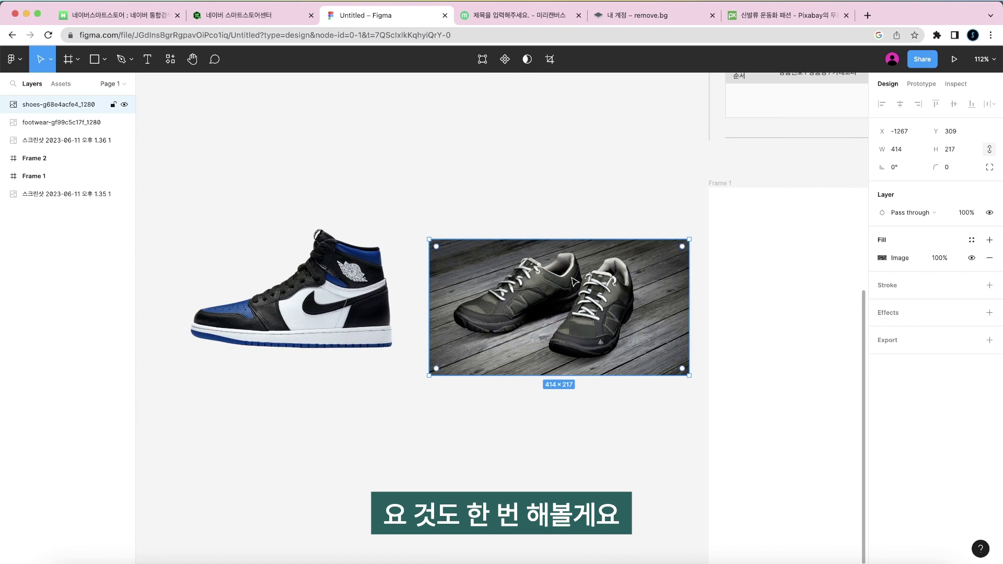
pyautogui.click(170, 59)
pyautogui.click(320, 162)
pyautogui.click(240, 182)
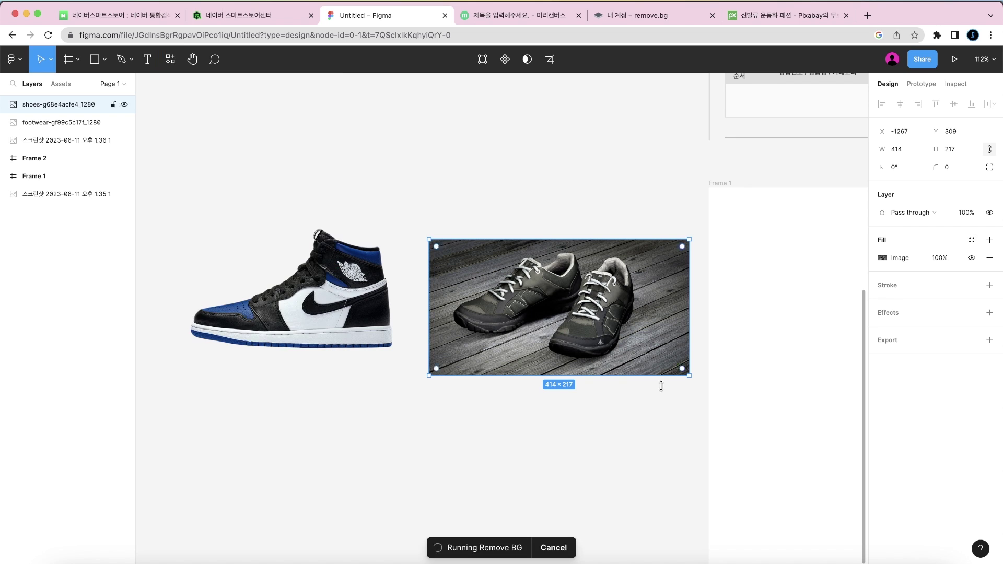
pyautogui.click(604, 440)
# Move the high-top sneaker cutout into Frame 1 and enlarge it to 532 × 355.
pyautogui.scroll(-5, 595, 457)
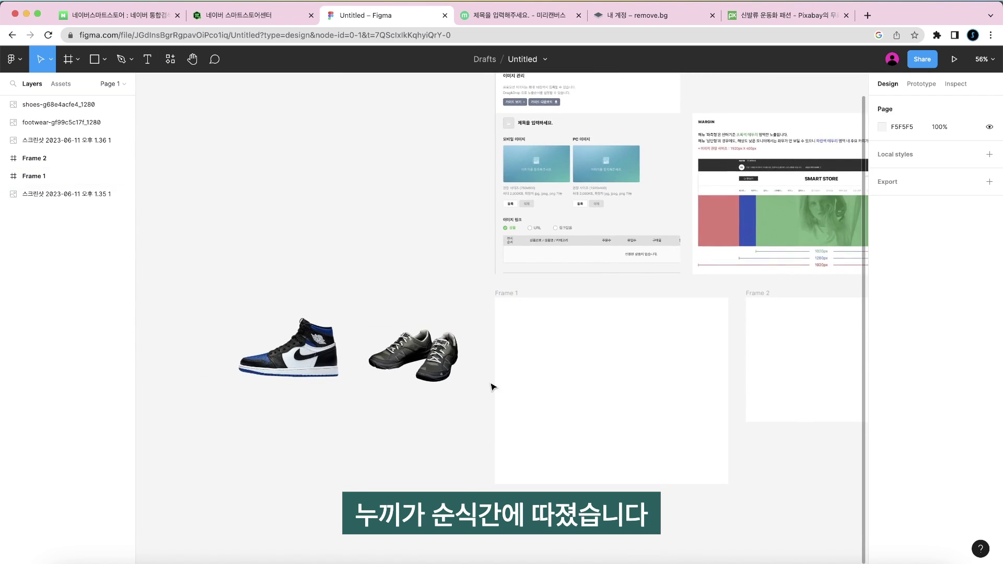
pyautogui.hscroll(5, 491, 387)
pyautogui.hscroll(-2, 485, 448)
pyautogui.moveTo(223, 332); pyautogui.dragTo(540, 404)
pyautogui.scroll(3, 583, 360)
pyautogui.moveTo(582, 360); pyautogui.dragTo(593, 354)
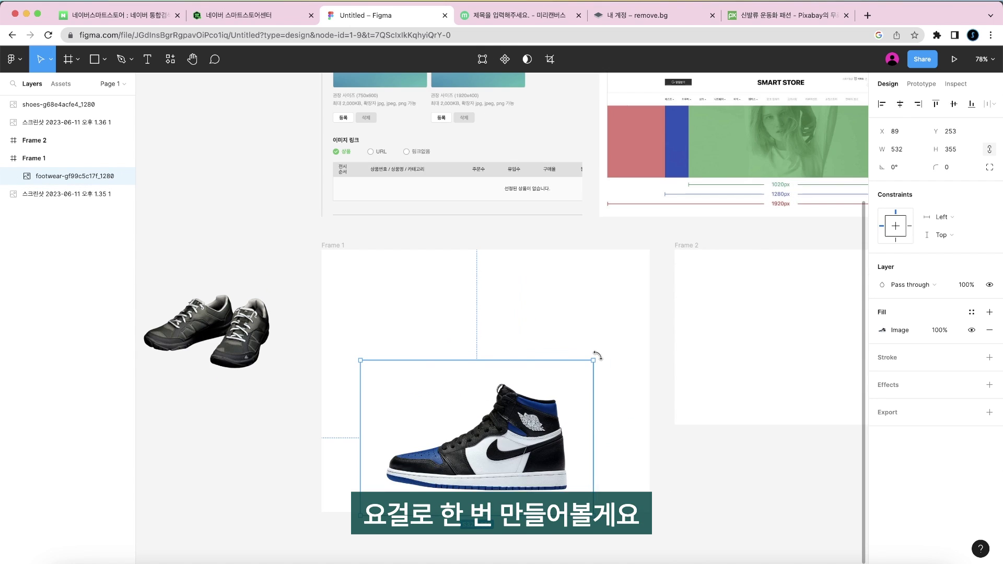
# Enlarge the sneaker to about 580 × 387, rotate it 1.52° and position it in the lower middle of Frame 1.
pyautogui.scroll(-2, 522, 365)
pyautogui.moveTo(444, 387); pyautogui.dragTo(502, 323)
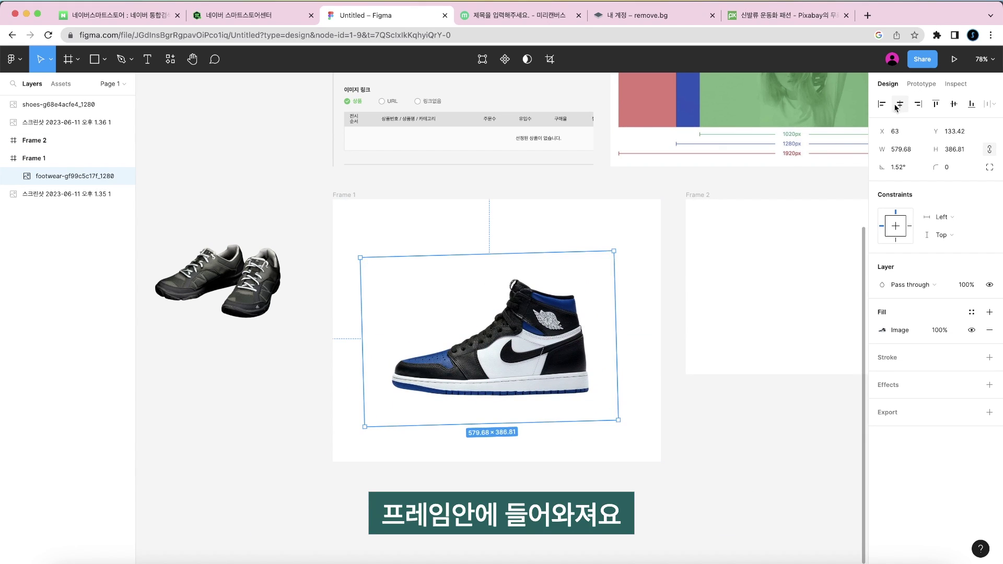
pyautogui.click(679, 308)
pyautogui.scroll(-3, 679, 309)
pyautogui.scroll(3, 555, 416)
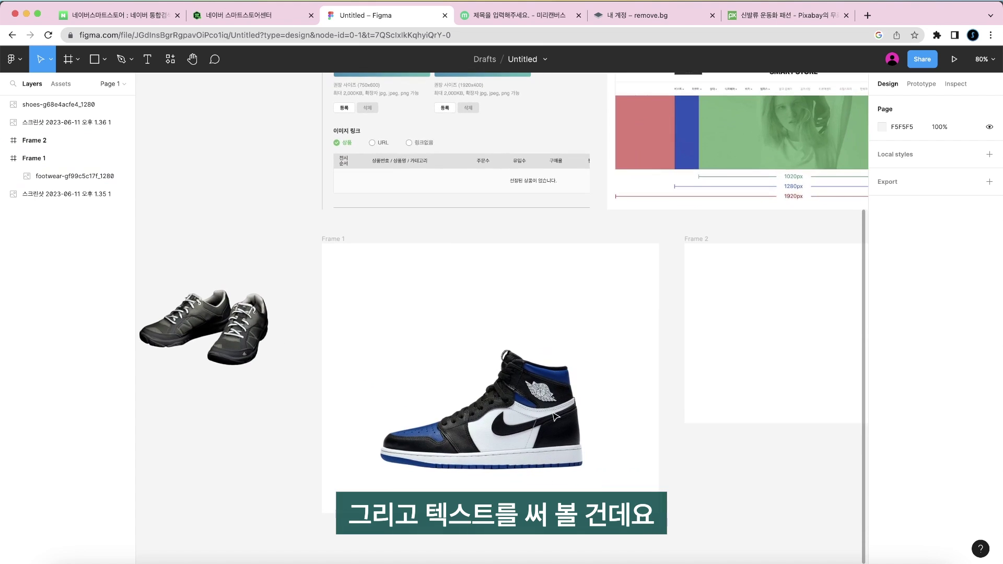
# Add centred two-line text "나이키 신발 / SUMMER SALE" in Frame 1 and set its font to Spoqa Han Sans Neo.
pyautogui.press('t')
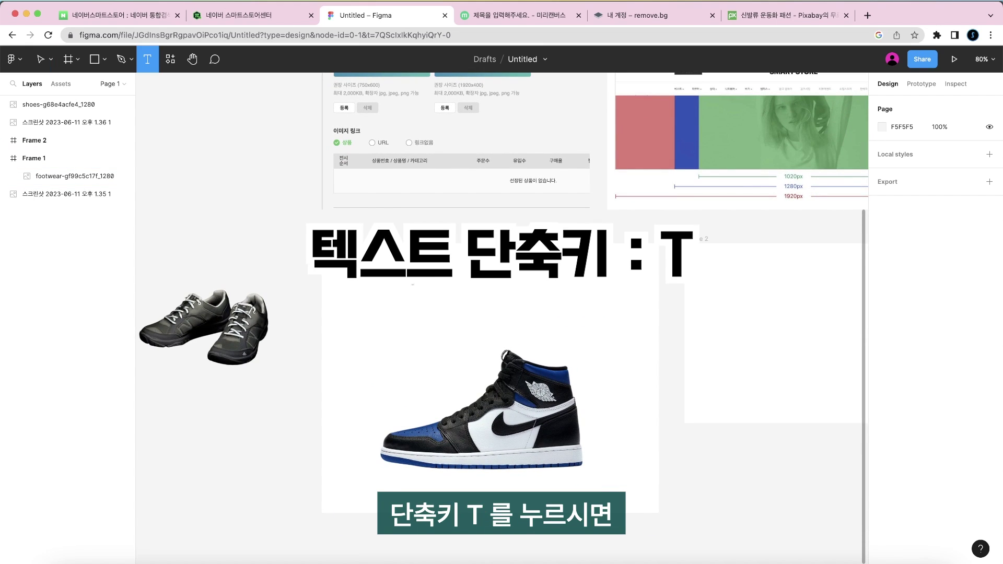
pyautogui.click(406, 291)
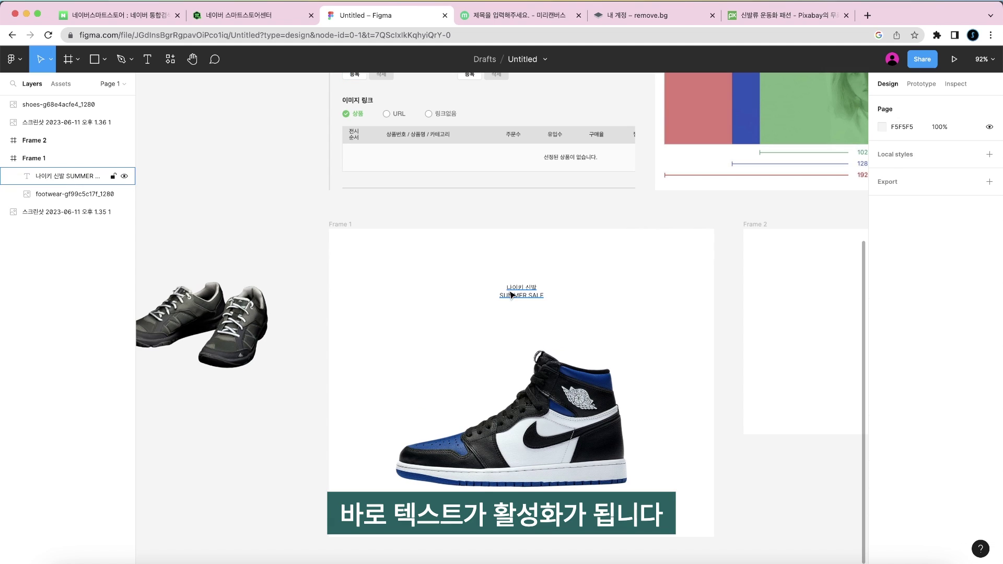
pyautogui.click(511, 294)
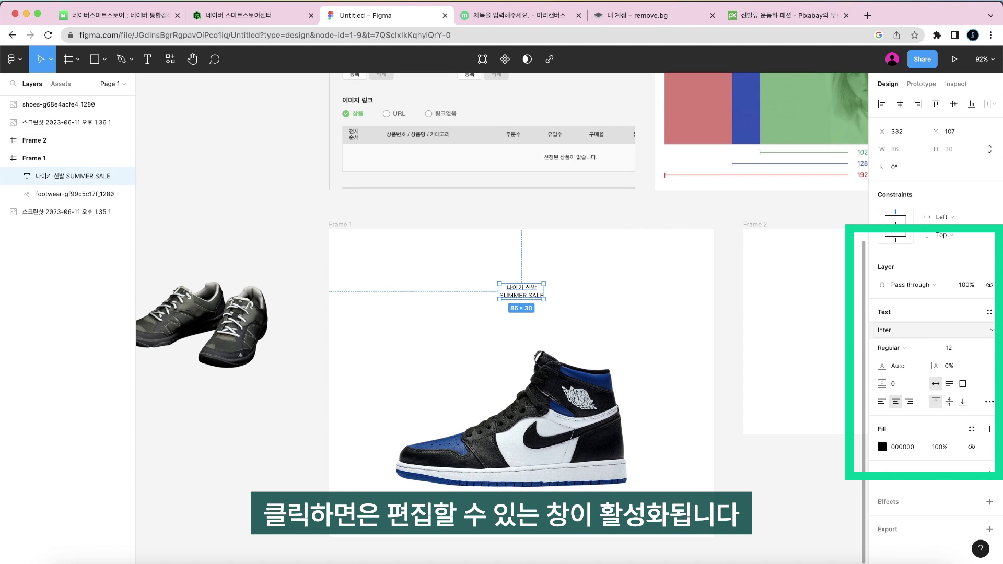
pyautogui.click(908, 330)
pyautogui.click(976, 332)
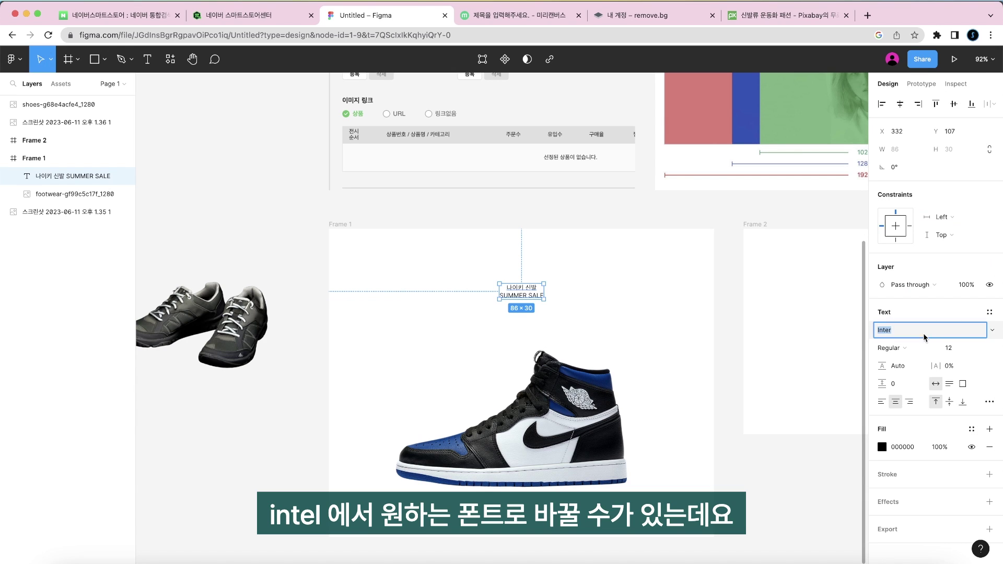
pyautogui.write('ㅍ')
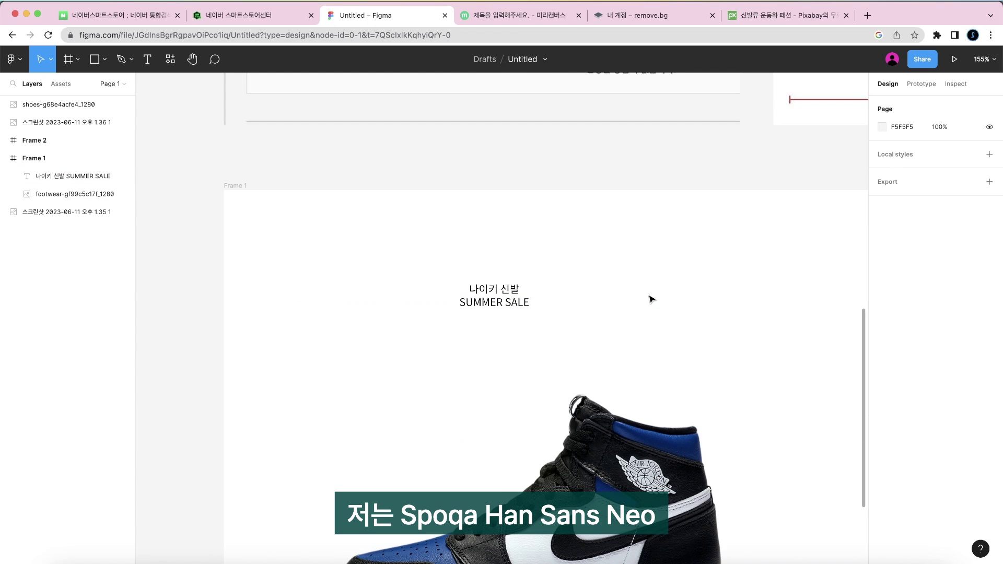
# Enlarge the heading text in Frame 1 to font size 41.
pyautogui.click(494, 295)
pyautogui.scroll(-5, 698, 376)
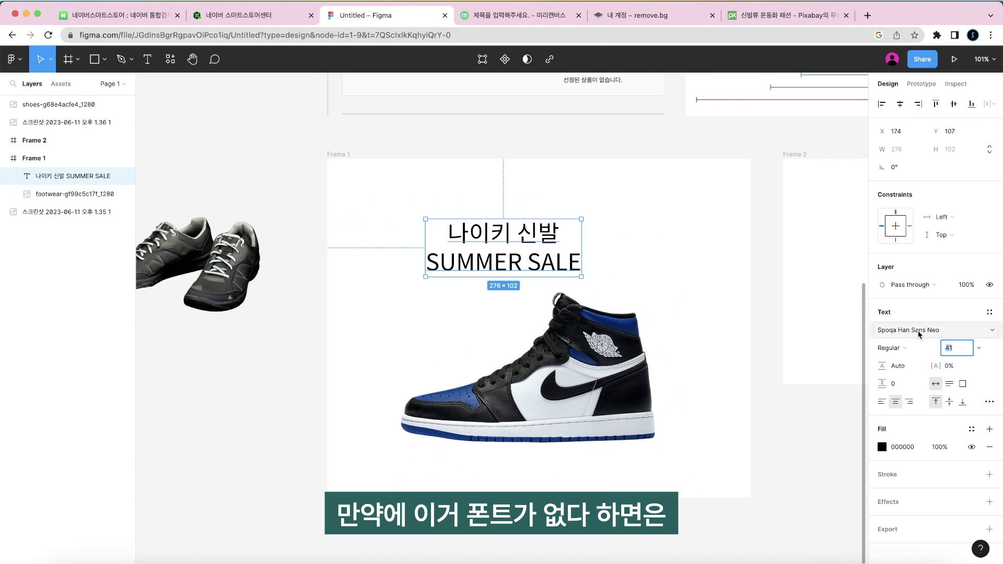
pyautogui.click(920, 332)
pyautogui.click(656, 222)
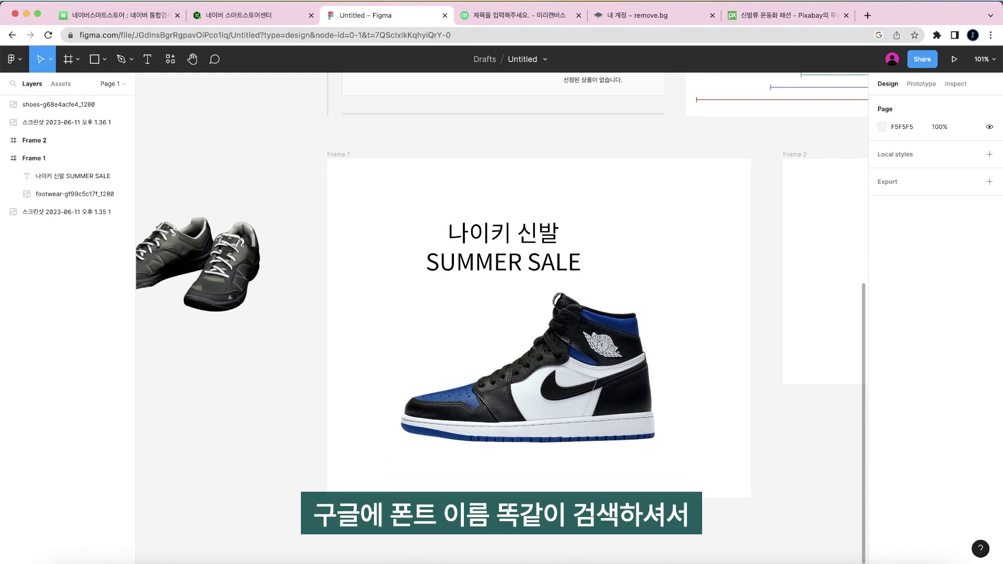
pyautogui.click(516, 226)
pyautogui.click(922, 329)
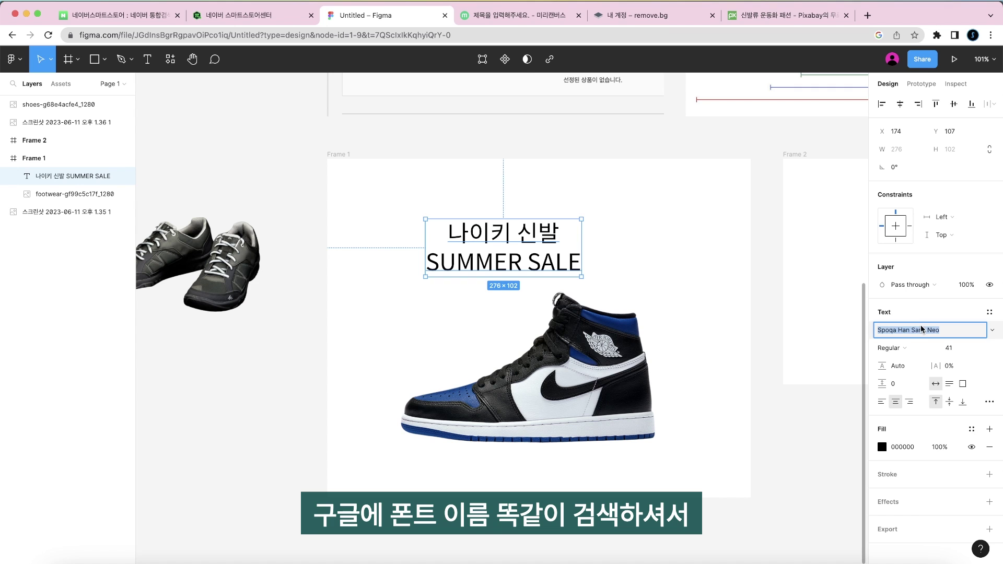
pyautogui.click(618, 209)
# Centre the heading horizontally in Frame 1, enlarge it to font size 60 and place it at Y 77.
pyautogui.click(74, 176)
pyautogui.scroll(-5, 500, 271)
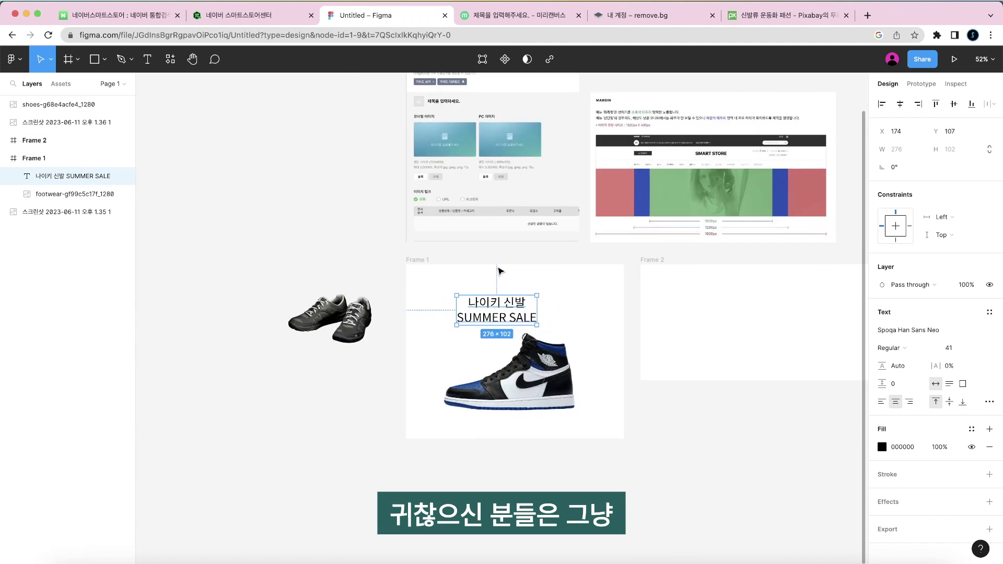
pyautogui.scroll(-1, 500, 270)
pyautogui.scroll(1, 454, 245)
pyautogui.hotkey('alt', 'h')
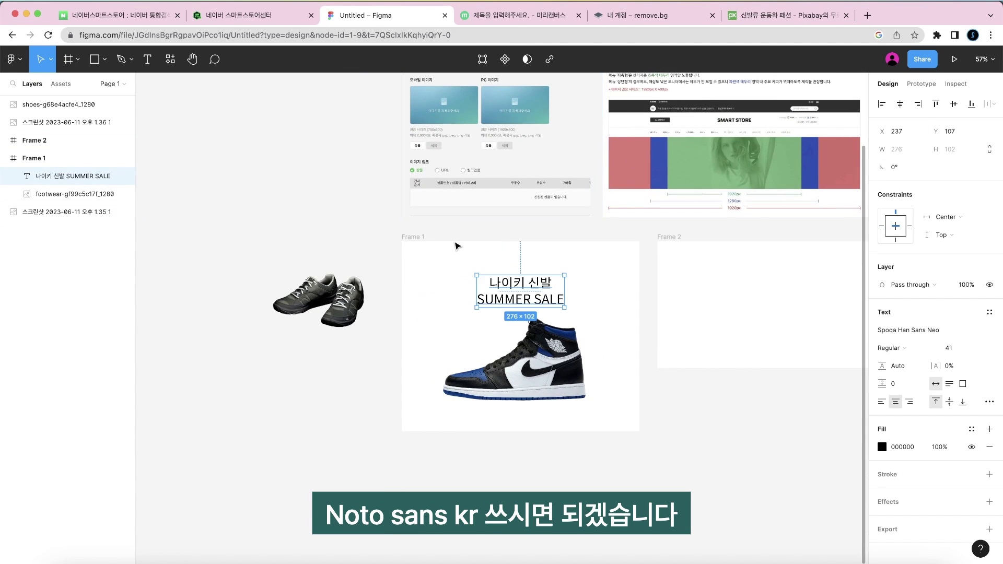
pyautogui.scroll(1, 457, 243)
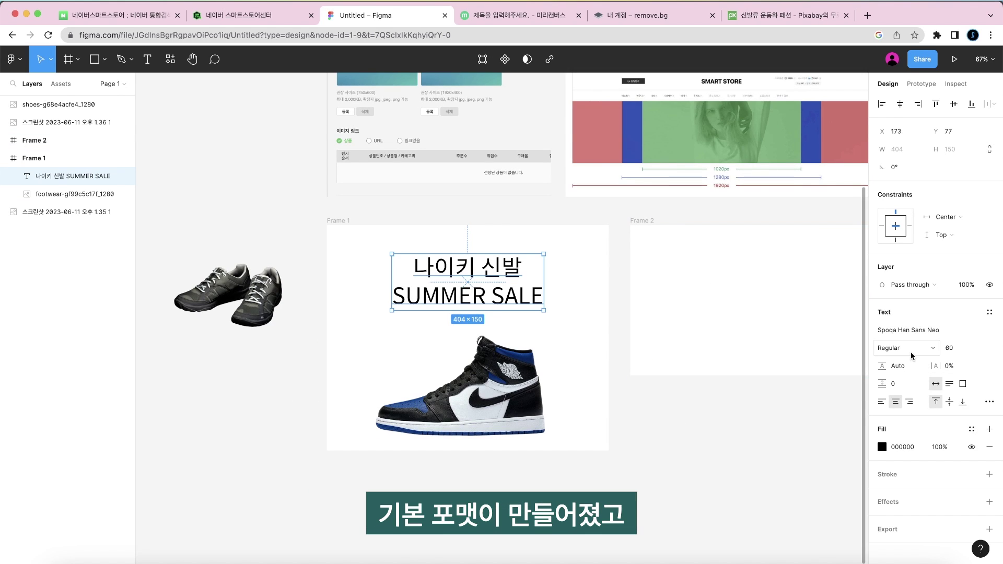
# Set the font weight of Frame 1's heading to Bold.
pyautogui.click(910, 351)
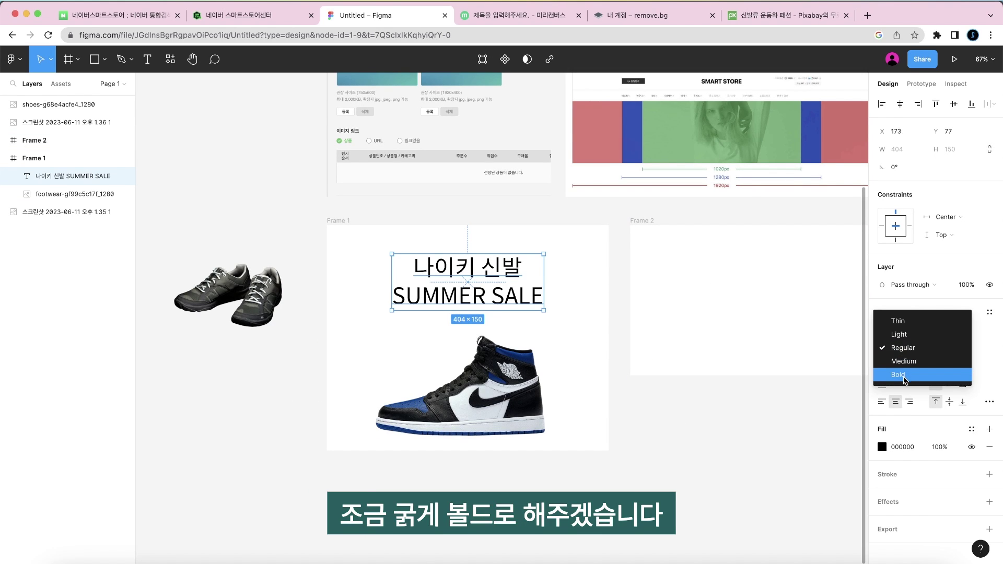
pyautogui.click(904, 374)
pyautogui.click(665, 439)
pyautogui.click(460, 386)
pyautogui.press('Escape')
pyautogui.scroll(1, 526, 282)
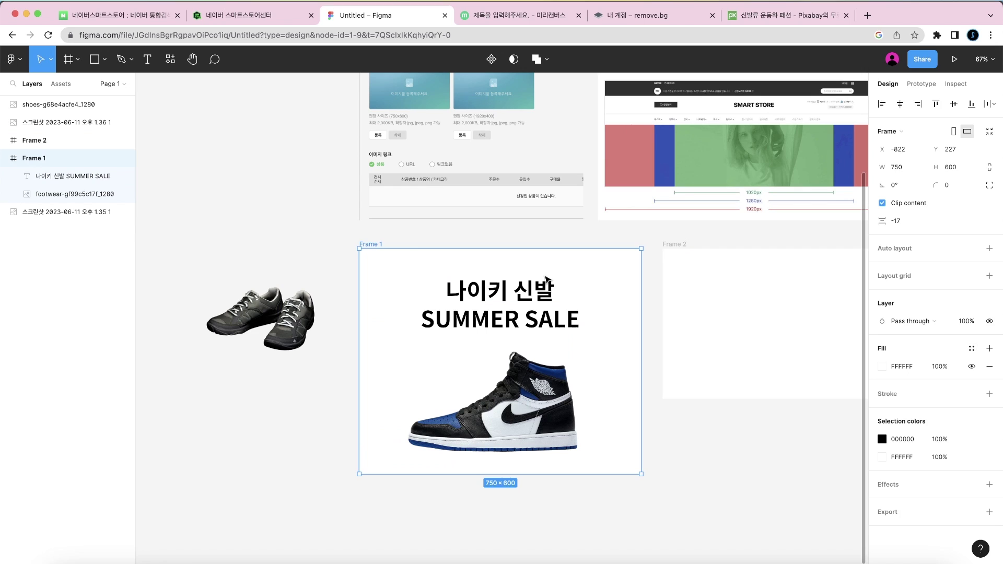
pyautogui.click(610, 239)
pyautogui.moveTo(383, 267); pyautogui.dragTo(632, 476)
pyautogui.click(638, 499)
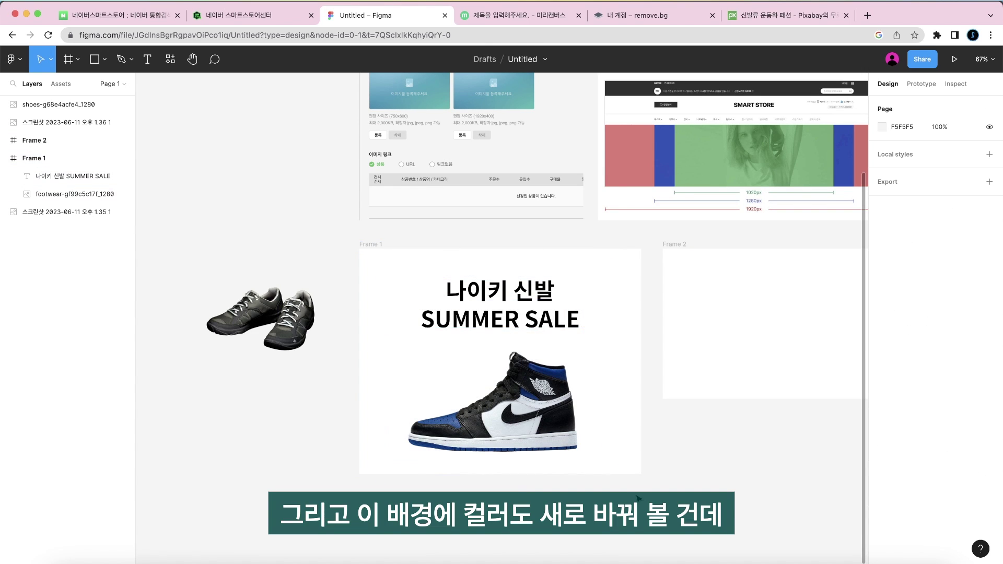
# Change Frame 1's background fill to a dark magenta, about 8F144F.
pyautogui.click(378, 245)
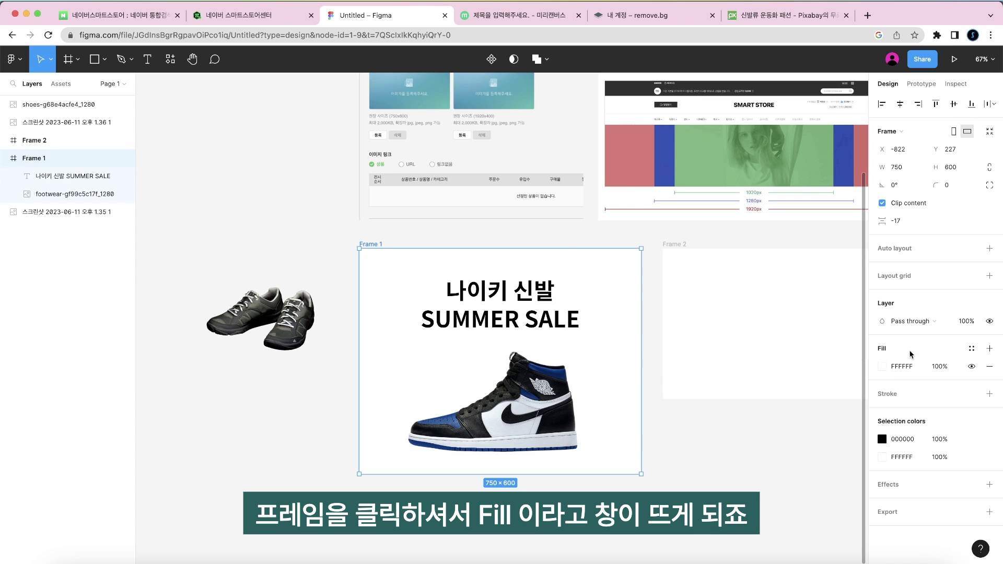
pyautogui.click(882, 366)
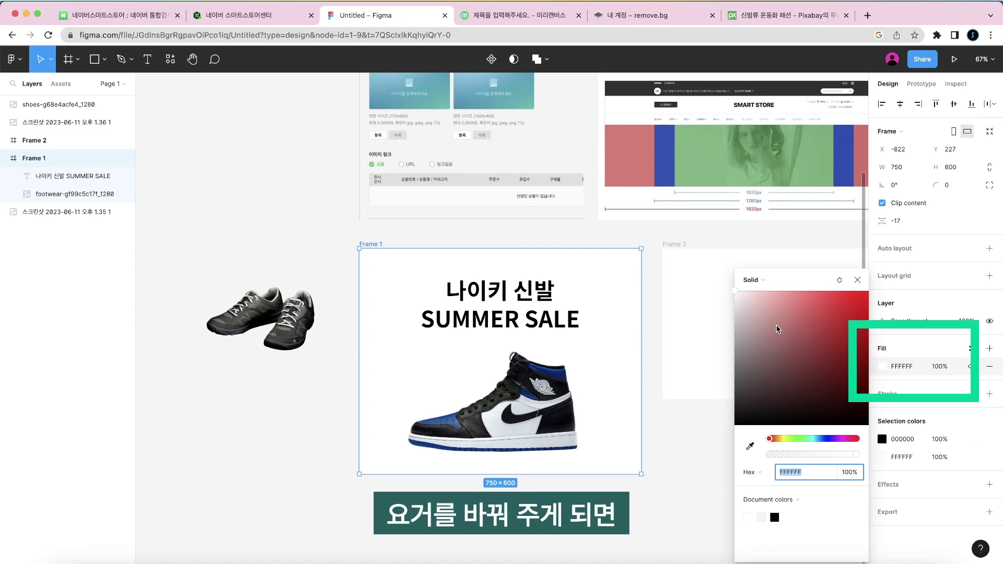
pyautogui.moveTo(777, 329); pyautogui.dragTo(853, 347)
pyautogui.moveTo(769, 438); pyautogui.dragTo(850, 439)
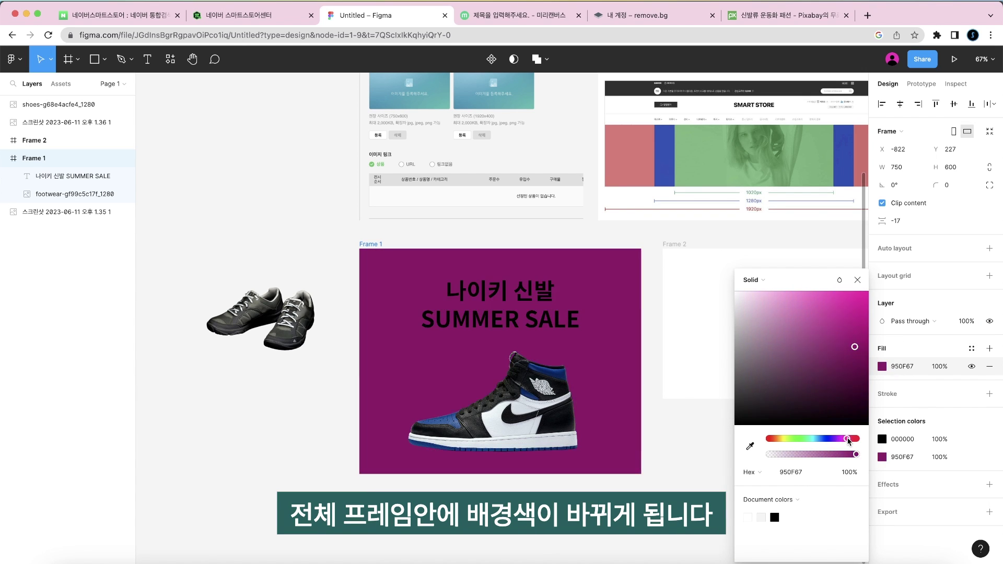
pyautogui.moveTo(855, 356); pyautogui.dragTo(848, 353)
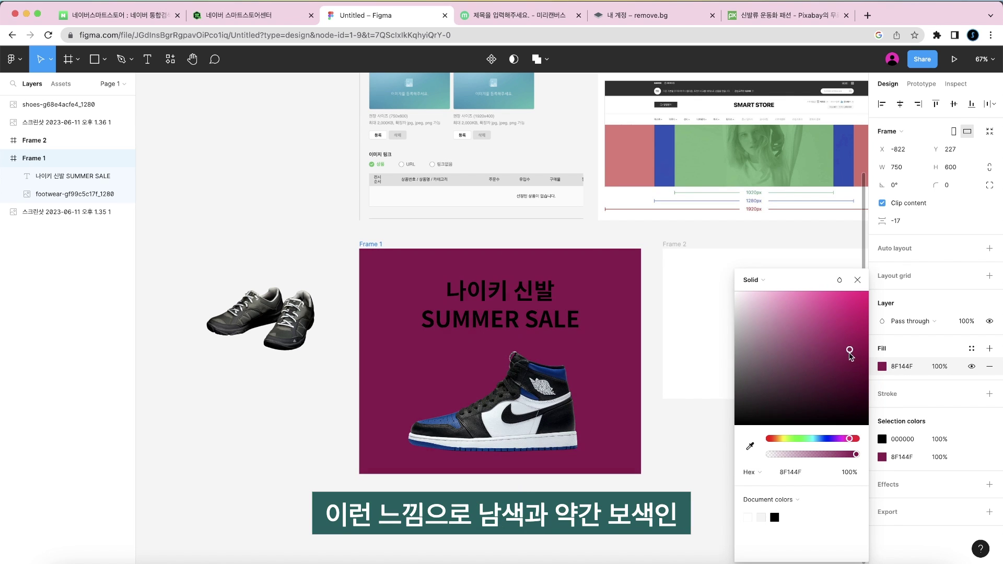
pyautogui.click(664, 420)
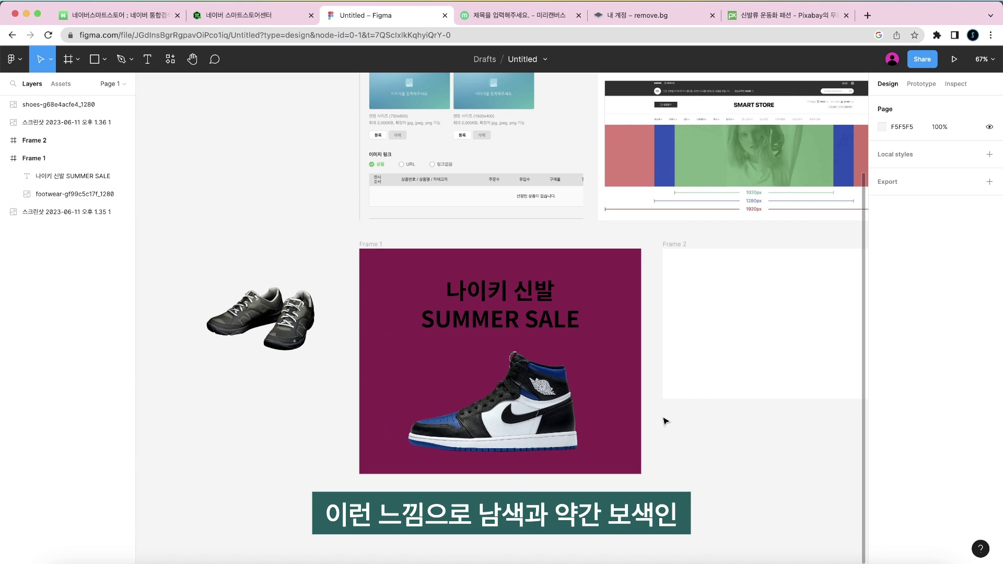
pyautogui.scroll(-5, 360, 468)
pyautogui.scroll(5, 359, 467)
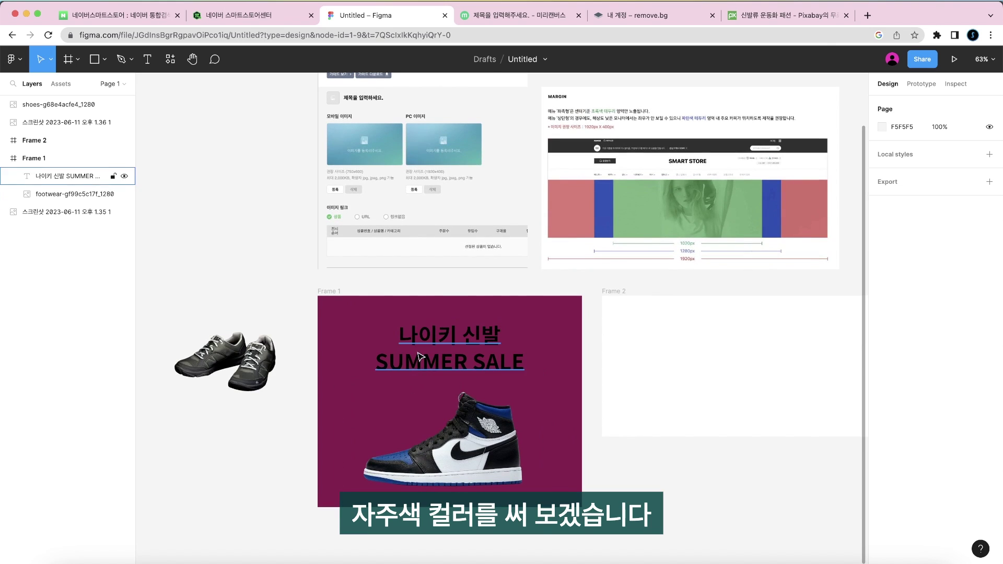
# Change the fill of Frame 1's heading text to white.
pyautogui.click(73, 176)
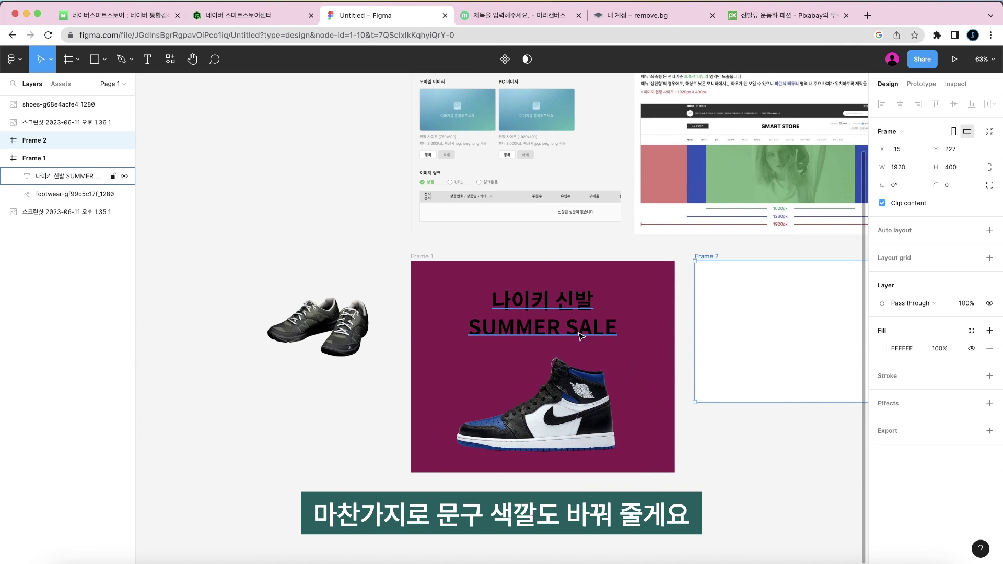
pyautogui.click(581, 336)
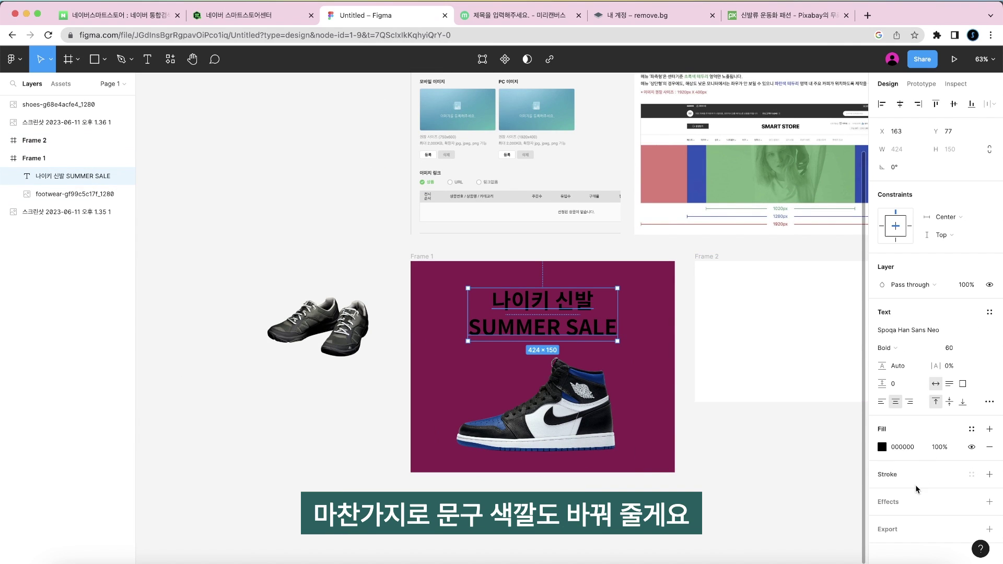
pyautogui.click(882, 445)
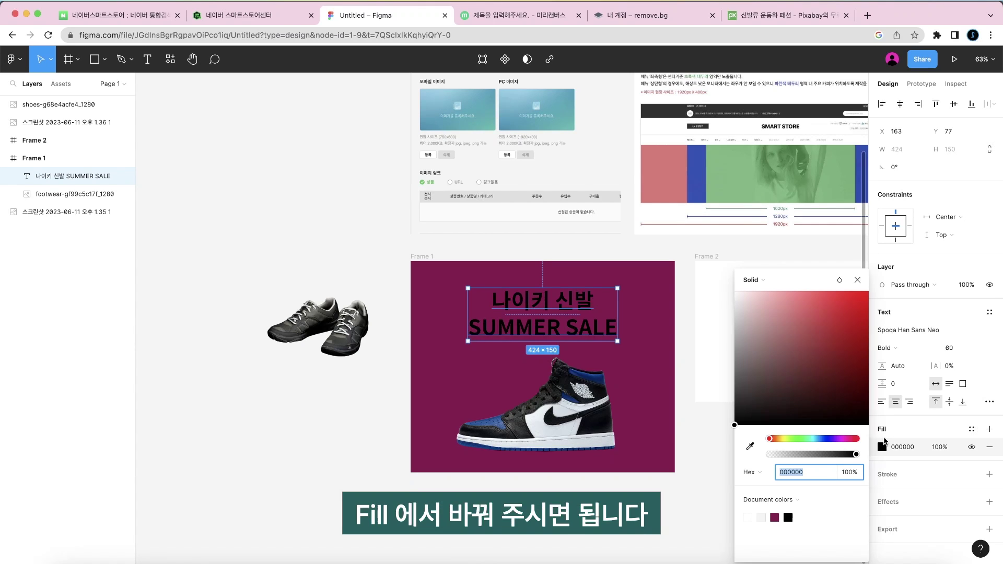
pyautogui.click(757, 309)
pyautogui.click(839, 424)
pyautogui.moveTo(840, 427); pyautogui.dragTo(673, 355)
pyautogui.click(660, 485)
# Fill Frame 2 with the magenta background colour sampled from Frame 1 using the eyedropper.
pyautogui.scroll(-3, 358, 298)
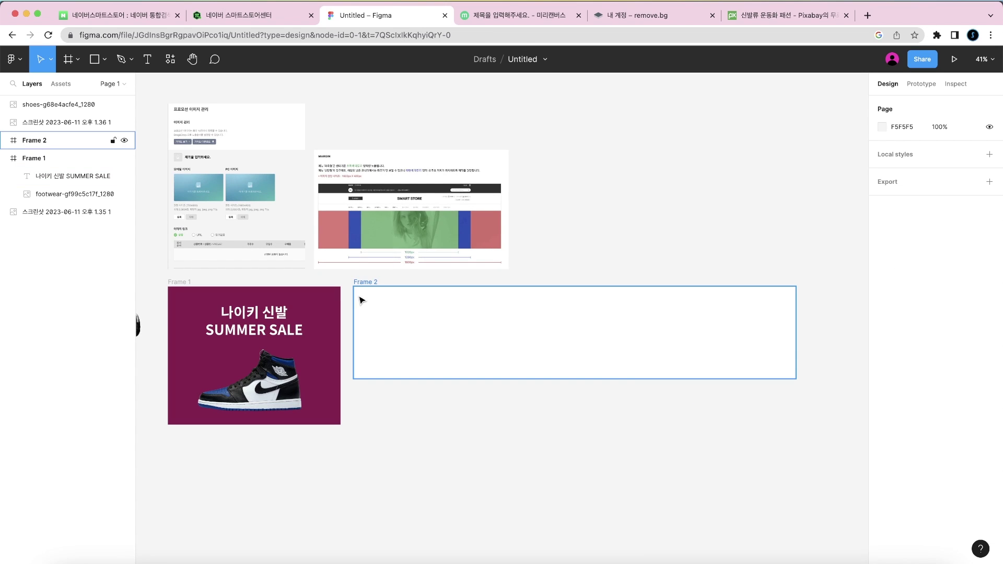
pyautogui.scroll(2, 253, 456)
pyautogui.scroll(3, 253, 456)
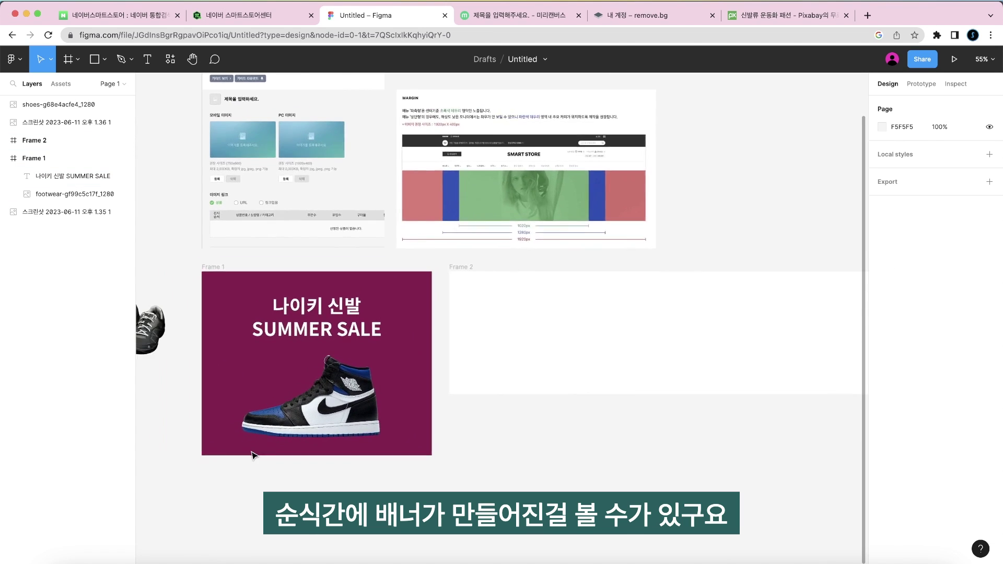
pyautogui.click(591, 332)
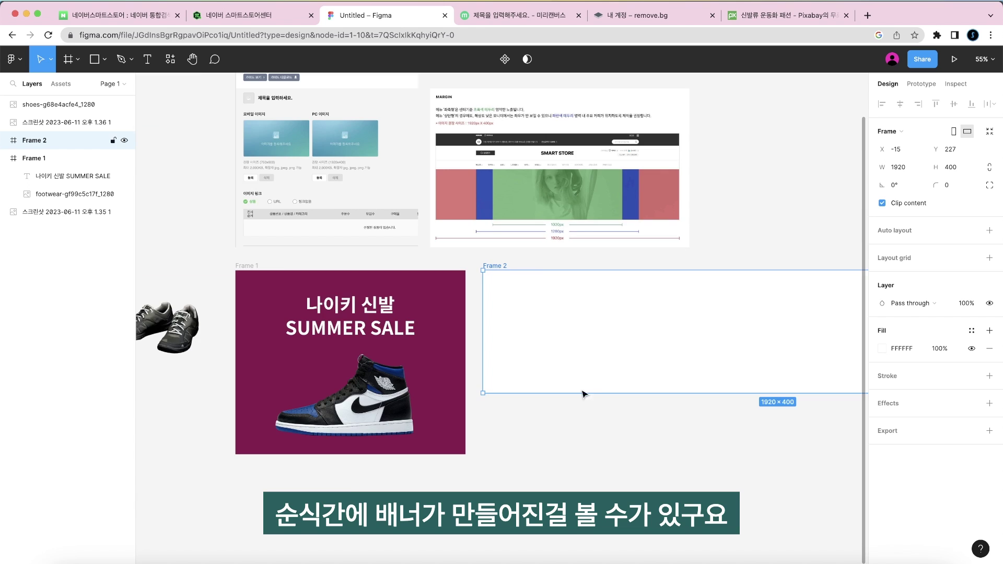
pyautogui.hscroll(5, 327, 336)
pyautogui.hscroll(-4, 327, 336)
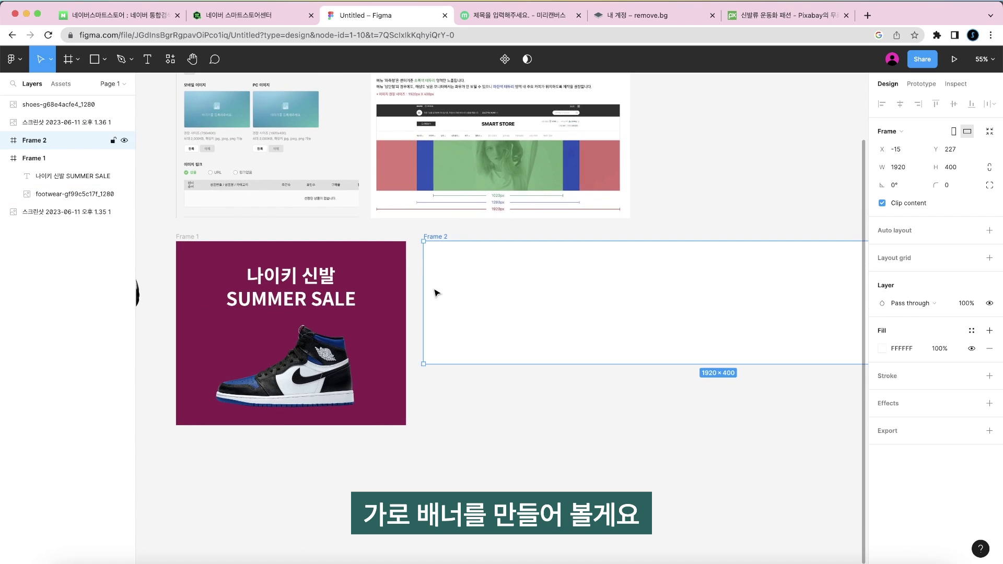
pyautogui.press('i')
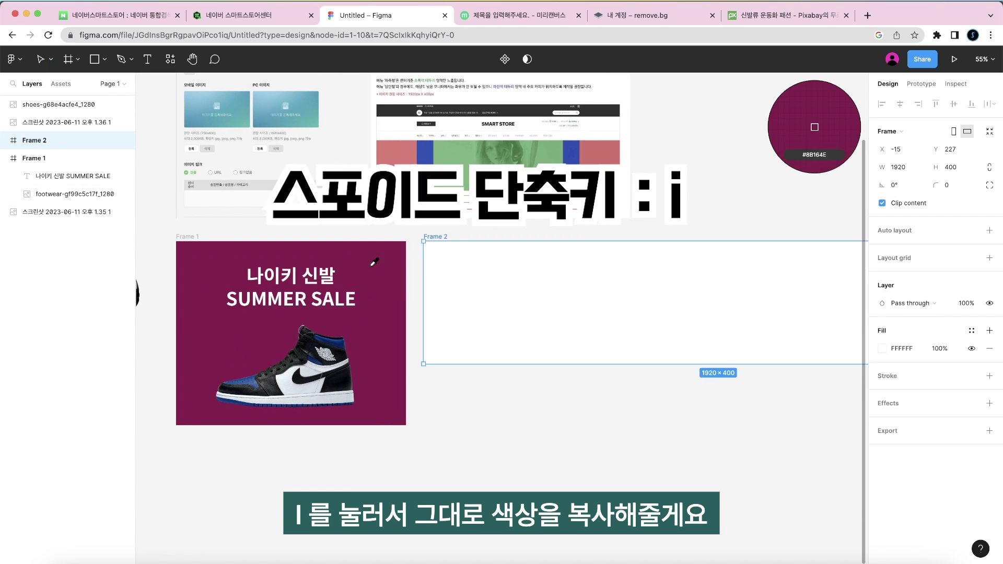
pyautogui.click(374, 262)
pyautogui.click(496, 447)
# Copy the heading and sneaker from Frame 1 into Frame 2, and shift the copied heading down and to the left.
pyautogui.hscroll(5, 497, 448)
pyautogui.hscroll(-5, 501, 409)
pyautogui.moveTo(433, 399); pyautogui.dragTo(700, 345)
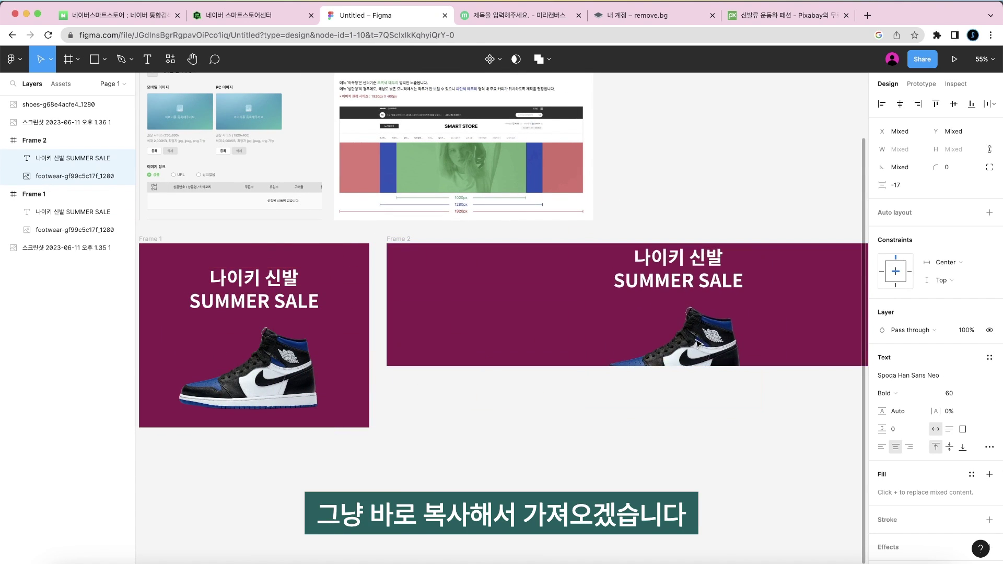
pyautogui.moveTo(679, 272); pyautogui.dragTo(617, 295)
pyautogui.hscroll(5, 603, 218)
pyautogui.scroll(2, 603, 218)
pyautogui.click(603, 219)
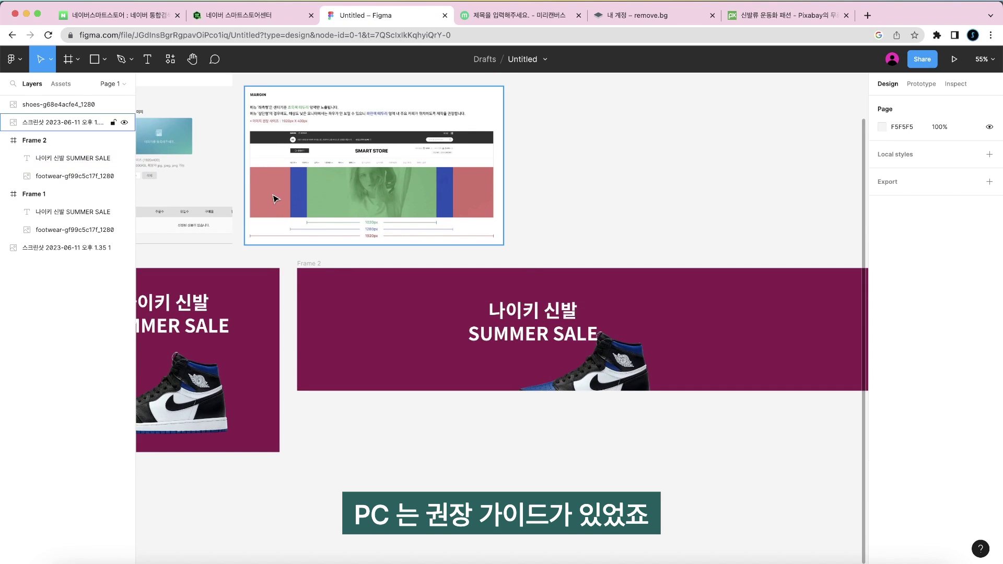
# Examine the recommended display areas for PC banners in the MARGIN guide screenshot.
pyautogui.scroll(5, 277, 197)
pyautogui.scroll(3, 325, 228)
pyautogui.scroll(5, 313, 235)
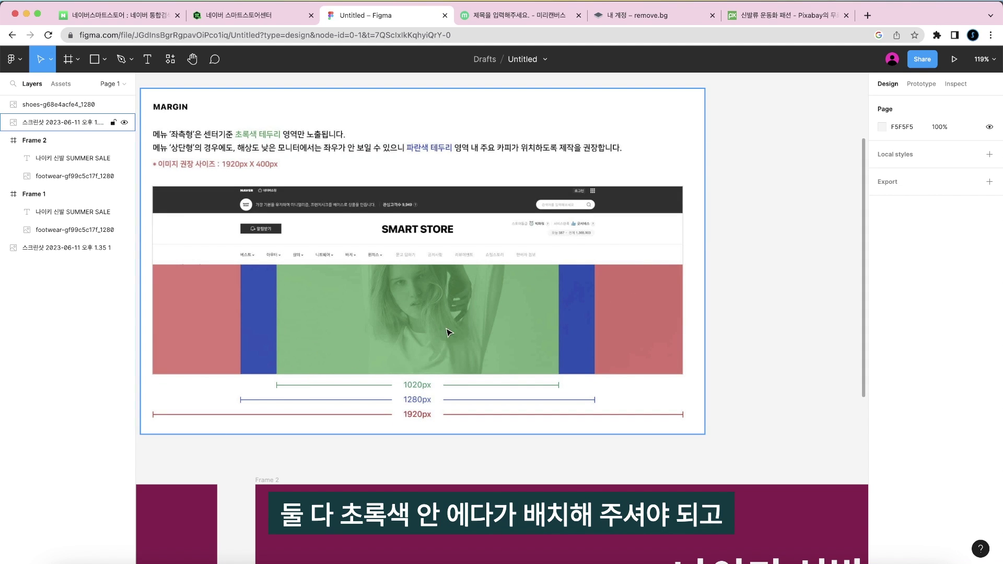
pyautogui.scroll(2, 230, 168)
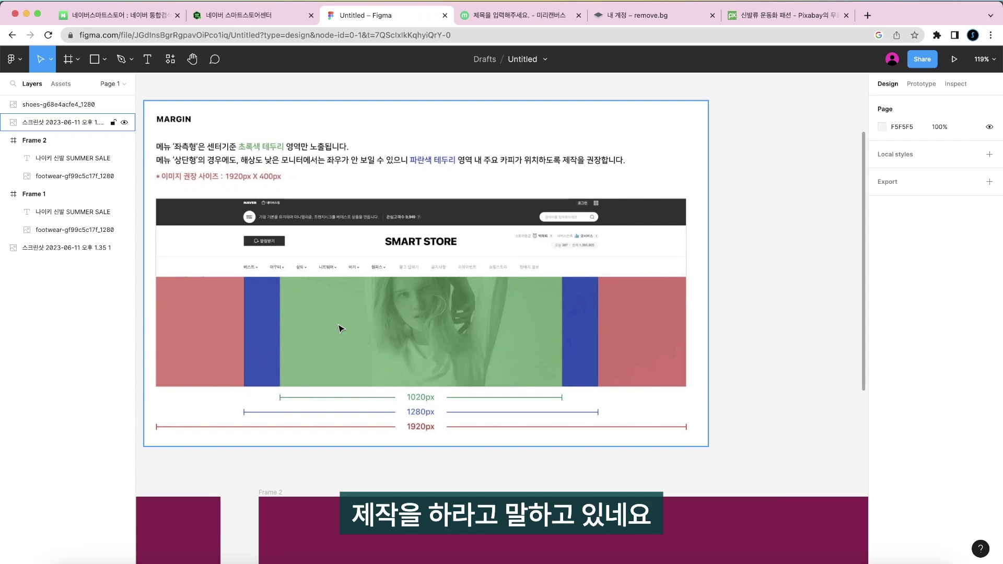
pyautogui.scroll(-5, 340, 329)
pyautogui.scroll(-3, 340, 329)
pyautogui.hscroll(2, 366, 327)
pyautogui.scroll(-3, 579, 276)
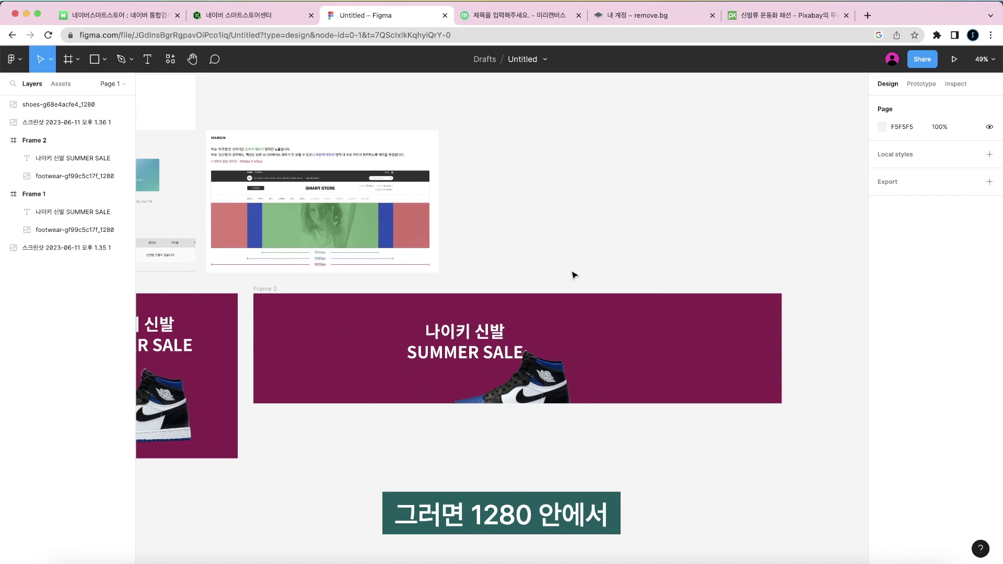
# Move the sneaker in Frame 2 up and right beside the heading, to about X 897, Y 28.
pyautogui.hscroll(2, 456, 272)
pyautogui.scroll(2, 454, 268)
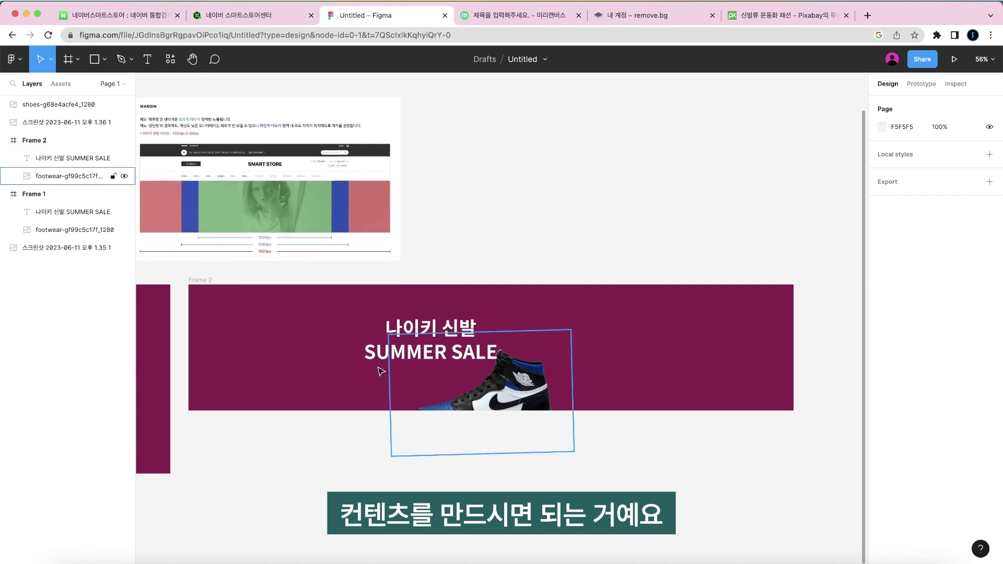
pyautogui.moveTo(402, 325); pyautogui.dragTo(478, 285)
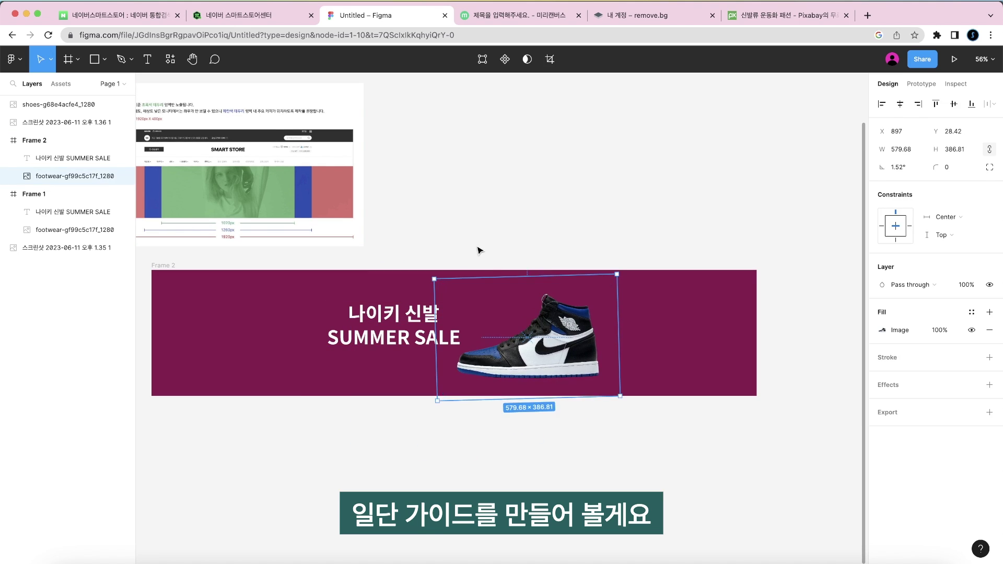
# Draw a guide rectangle about 153 high in Frame 2, set its width to 1280, centre it horizontally and move it to the banner's lower edge.
pyautogui.click(478, 250)
pyautogui.hscroll(-2, 478, 249)
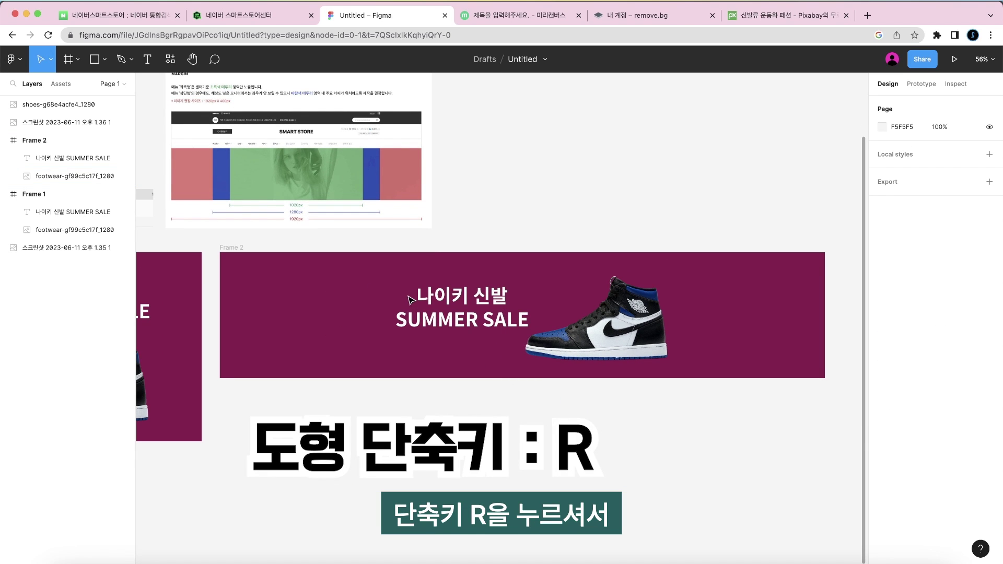
pyautogui.press('r')
pyautogui.moveTo(343, 270); pyautogui.dragTo(599, 315)
pyautogui.scroll(3, 529, 308)
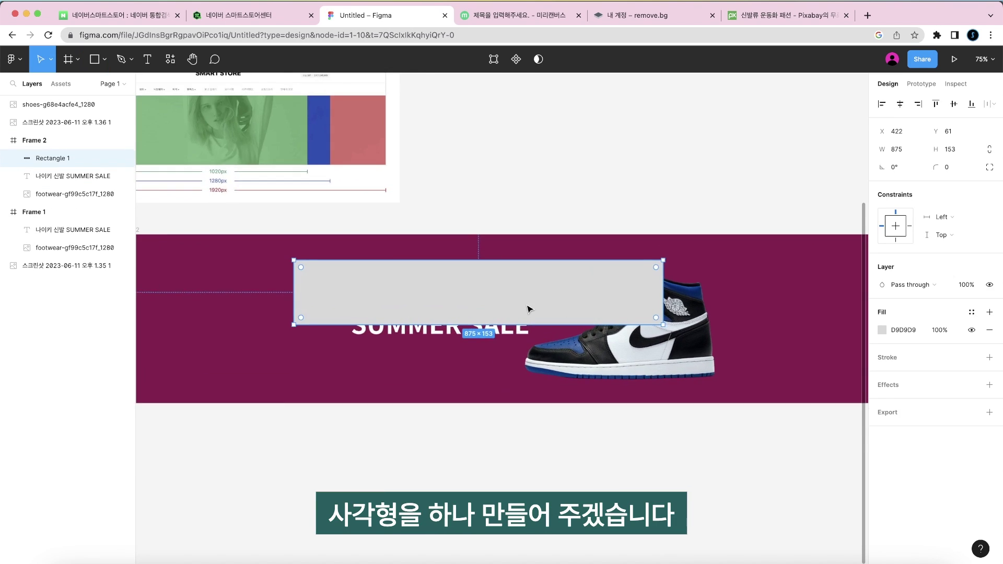
pyautogui.hscroll(3, 528, 308)
pyautogui.click(899, 104)
pyautogui.click(900, 149)
pyautogui.write('1280')
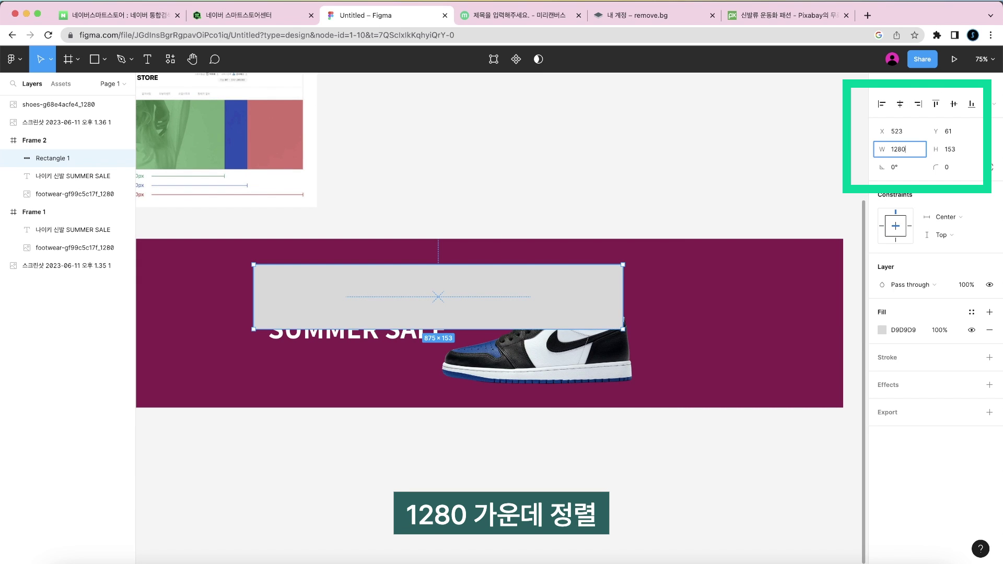
pyautogui.press('Return')
pyautogui.click(905, 106)
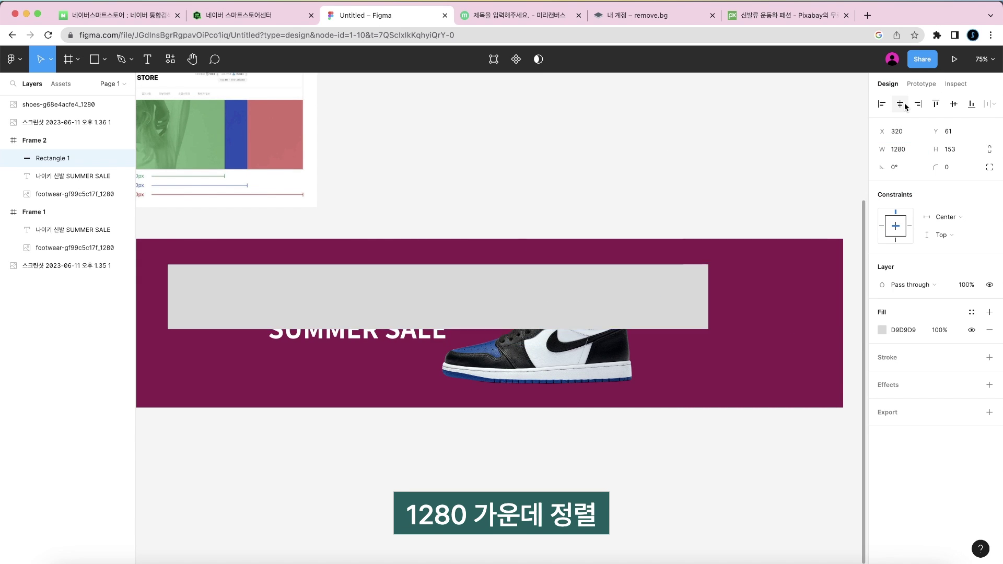
pyautogui.scroll(-3, 522, 314)
pyautogui.moveTo(456, 271); pyautogui.dragTo(457, 365)
# Shift the Frame 2 heading to X 459 with left-aligned text, and move the sneaker slightly up and right.
pyautogui.click(405, 282)
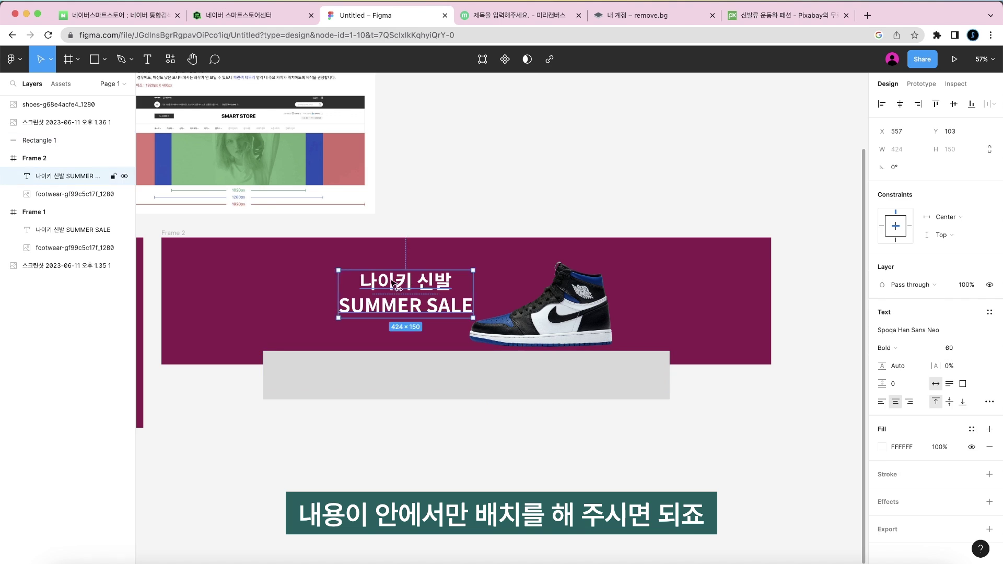
pyautogui.moveTo(406, 282); pyautogui.dragTo(376, 283)
pyautogui.click(543, 313)
pyautogui.moveTo(543, 314); pyautogui.dragTo(556, 304)
pyautogui.click(381, 299)
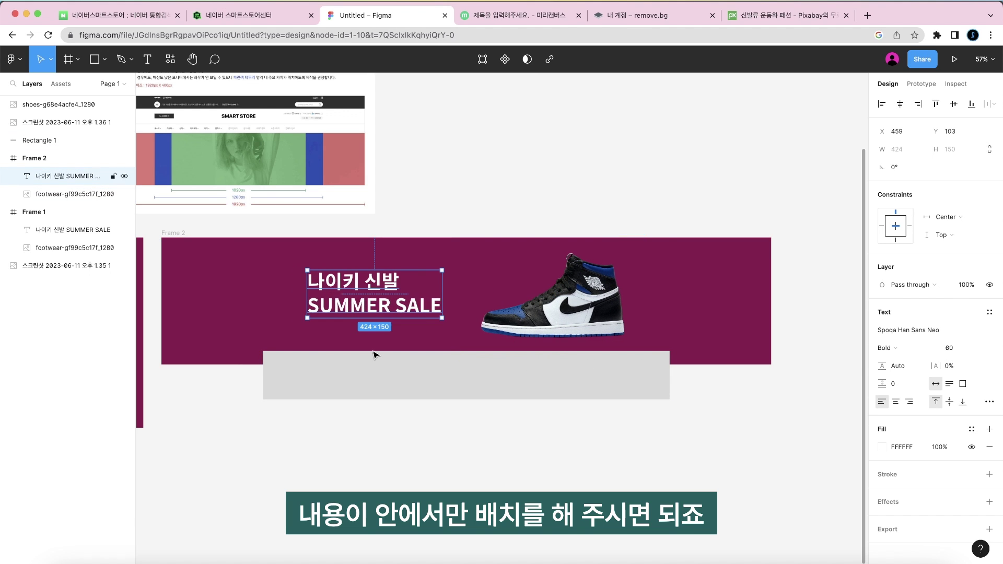
# Move the guide rectangle clear of the banner and fine-tune the positions of the heading and sneaker in Frame 2.
pyautogui.moveTo(409, 397); pyautogui.dragTo(407, 468)
pyautogui.moveTo(376, 293); pyautogui.dragTo(374, 299)
pyautogui.moveTo(554, 298); pyautogui.dragTo(554, 301)
pyautogui.hotkey('shift', 'Down')
pyautogui.hotkey('shift', 'Down')
pyautogui.click(753, 109)
pyautogui.scroll(-5, 621, 366)
pyautogui.scroll(4, 448, 384)
pyautogui.click(594, 320)
pyautogui.moveTo(594, 320); pyautogui.dragTo(595, 317)
# Delete the grey guide rectangle below Frame 2.
pyautogui.click(586, 399)
pyautogui.click(593, 416)
pyautogui.press('Delete')
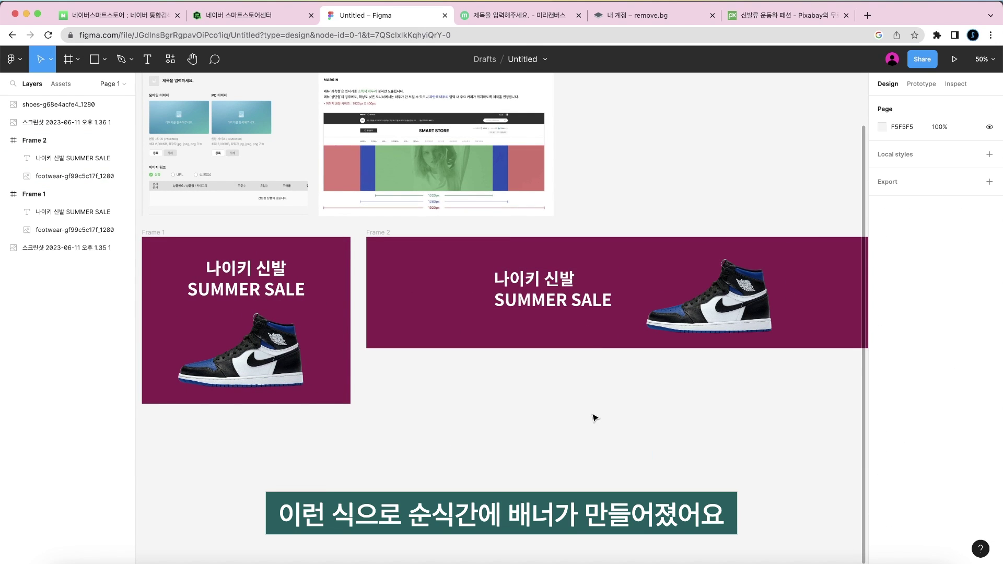
# Export Frame 1 and Frame 2 together as JPG images at 1x.
pyautogui.scroll(-2, 594, 416)
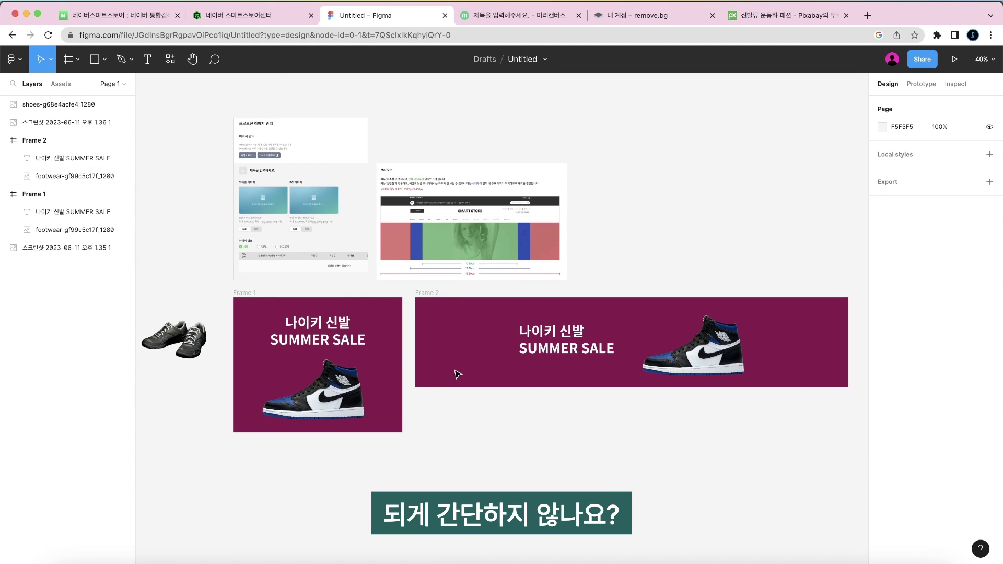
pyautogui.moveTo(225, 289); pyautogui.dragTo(862, 501)
pyautogui.click(989, 511)
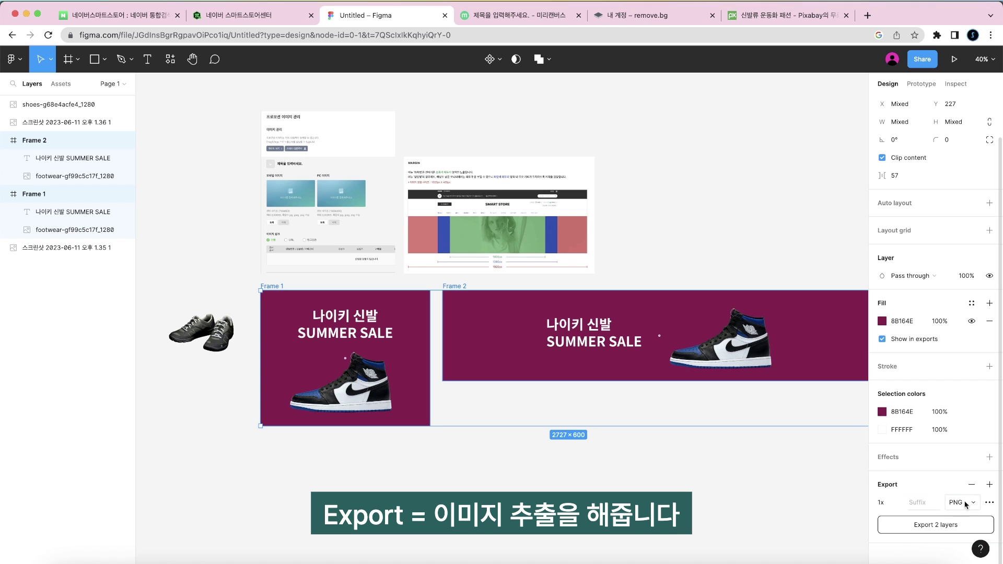
pyautogui.click(970, 500)
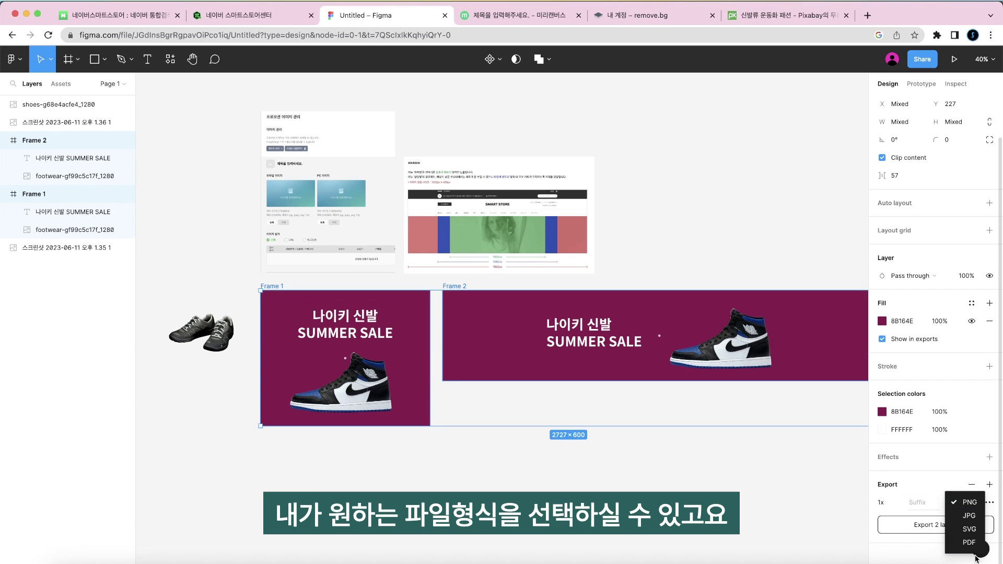
pyautogui.click(969, 515)
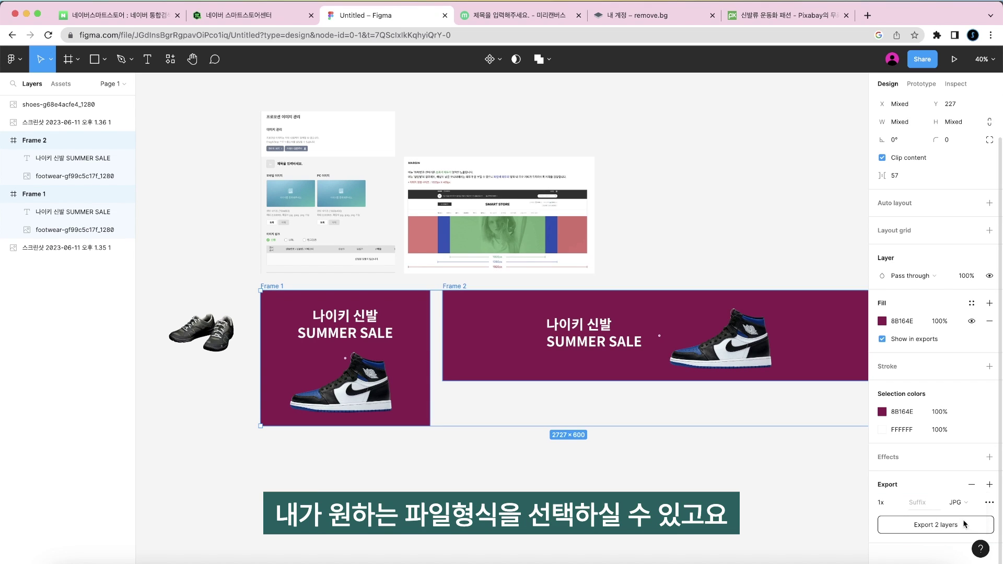
pyautogui.click(918, 525)
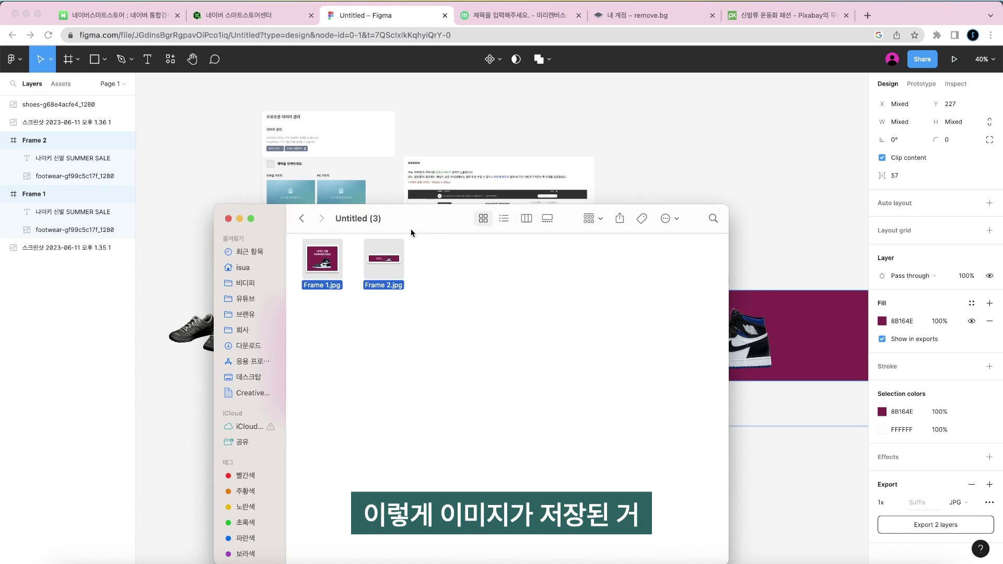
pyautogui.click(394, 304)
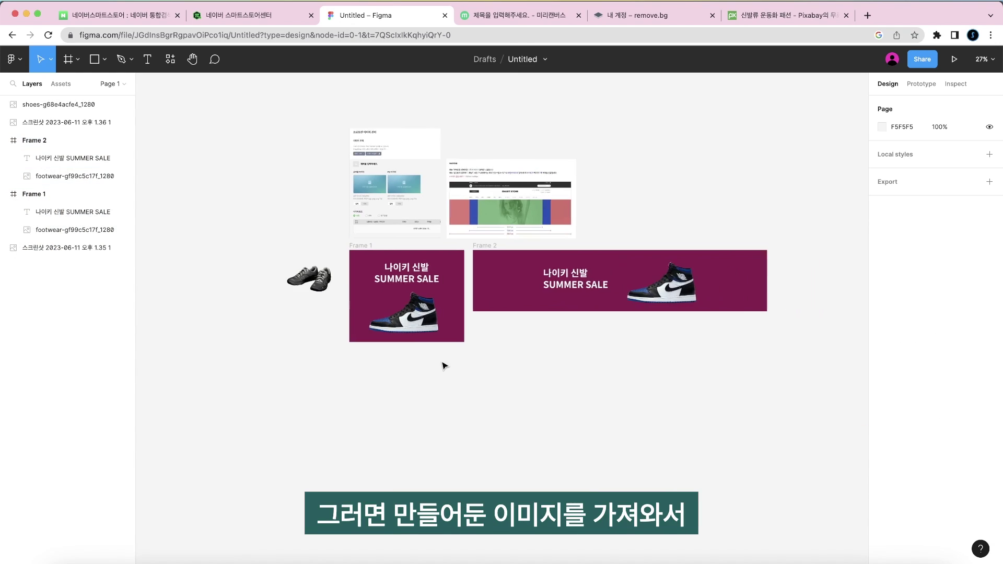
# Examine the imported square SNS image and the two long template detail images below the banners.
pyautogui.hscroll(2, 623, 224)
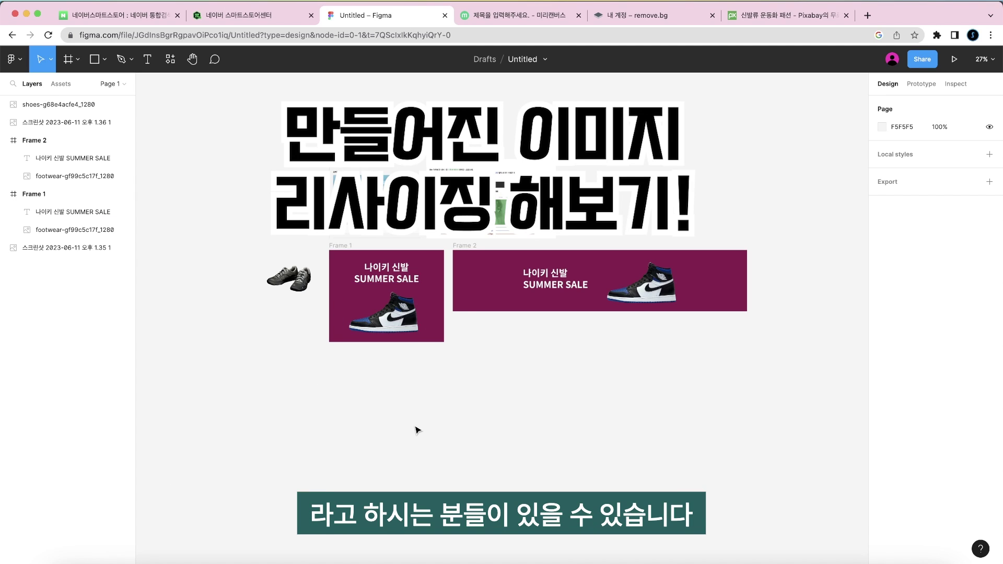
pyautogui.hscroll(-3, 417, 430)
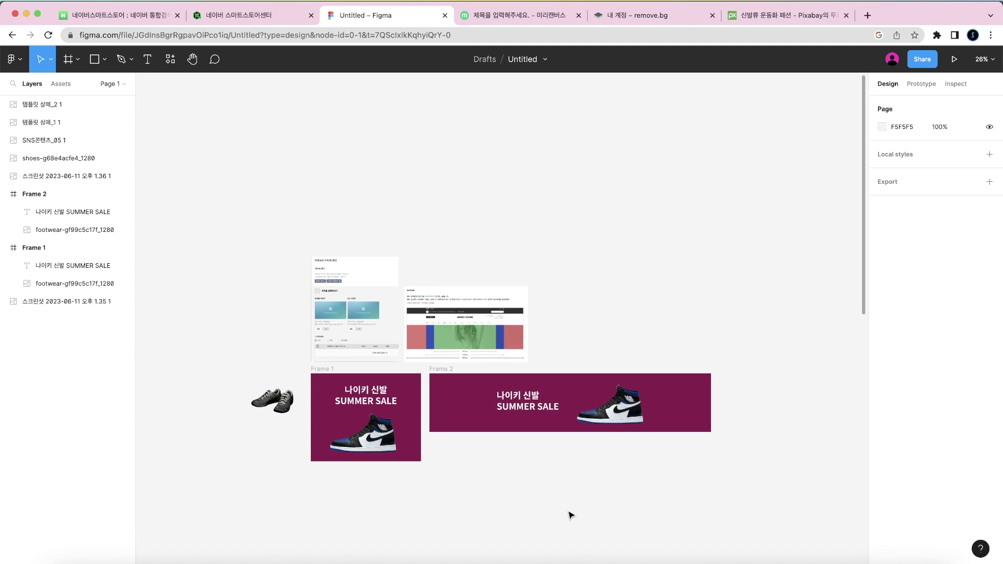
pyautogui.scroll(-10, 343, 522)
pyautogui.scroll(1, 339, 333)
pyautogui.moveTo(313, 262)
pyautogui.mouseDown()
pyautogui.moveTo(168, 265)
pyautogui.moveTo(366, 209)
pyautogui.moveTo(301, 268)
pyautogui.moveTo(299, 249)
pyautogui.mouseUp()
pyautogui.scroll(-4, 556, 430)
pyautogui.scroll(2, 556, 430)
pyautogui.moveTo(180, 128); pyautogui.dragTo(835, 562)
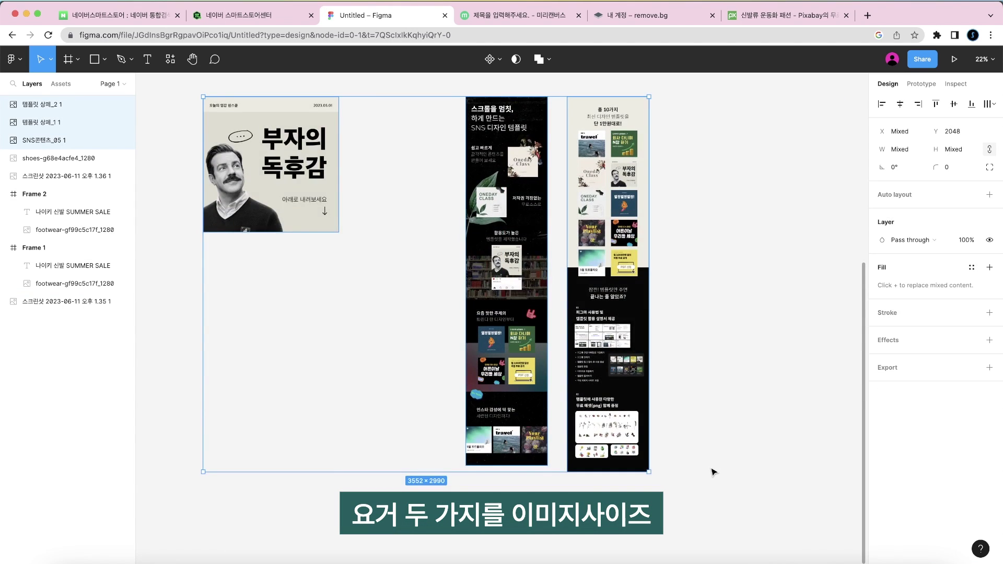
pyautogui.hscroll(-1, 721, 480)
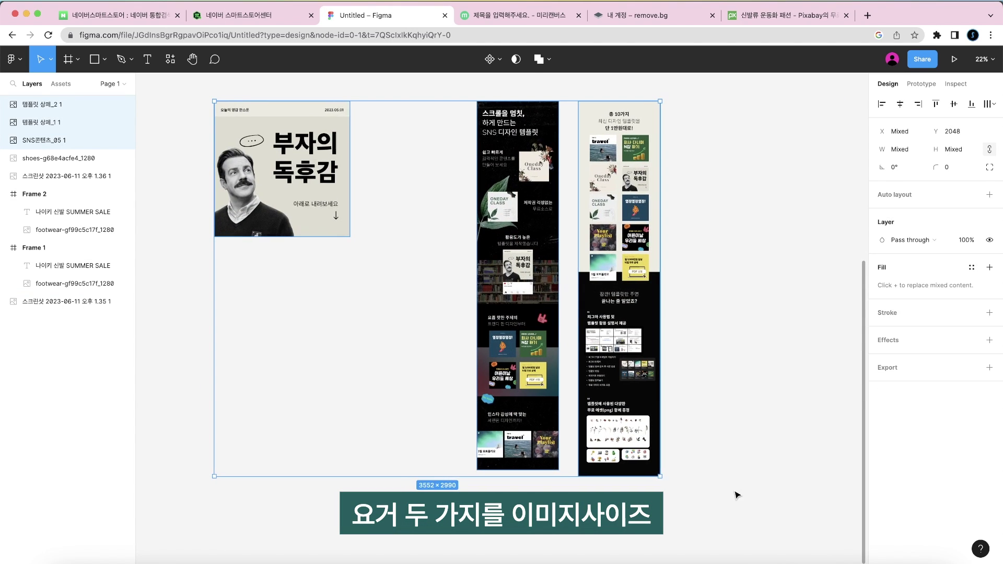
# Move the square SNS image to the right of the two long template detail images.
pyautogui.click(735, 493)
pyautogui.scroll(-3, 569, 477)
pyautogui.hscroll(2, 556, 475)
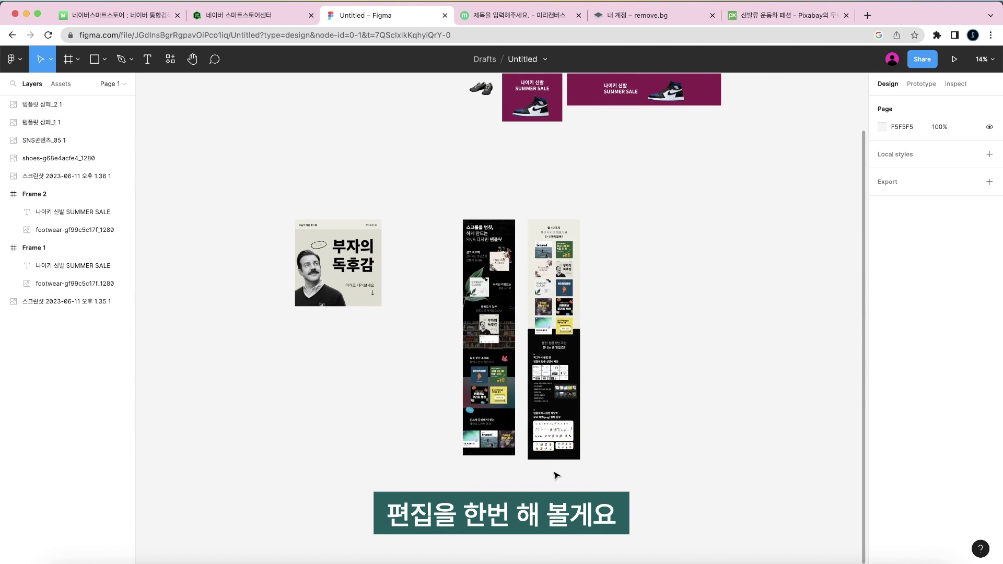
pyautogui.scroll(5, 398, 299)
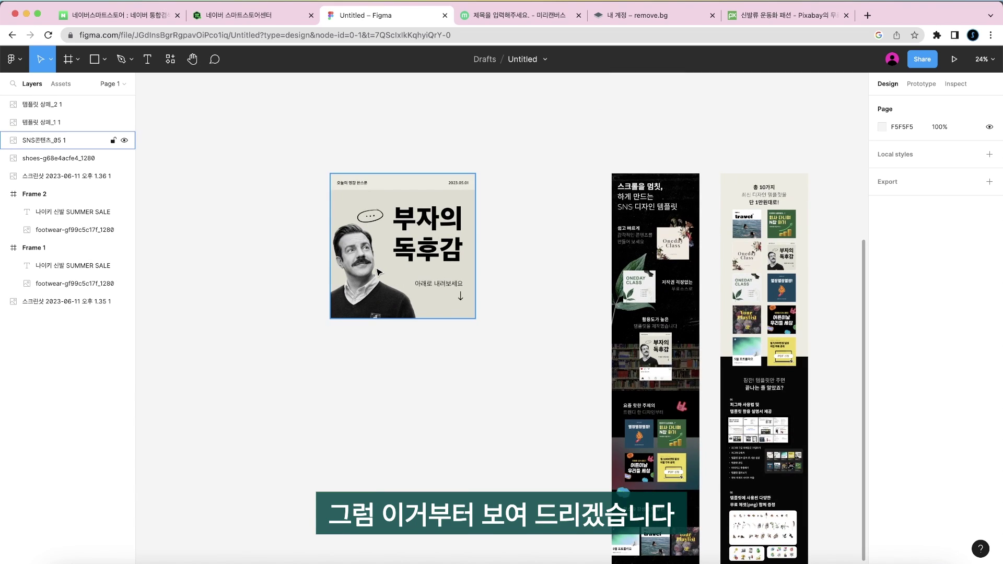
pyautogui.hscroll(3, 378, 272)
pyautogui.moveTo(183, 332); pyautogui.dragTo(676, 332)
# Create a 1920 × 600 frame to the right of the square SNS image.
pyautogui.press('f')
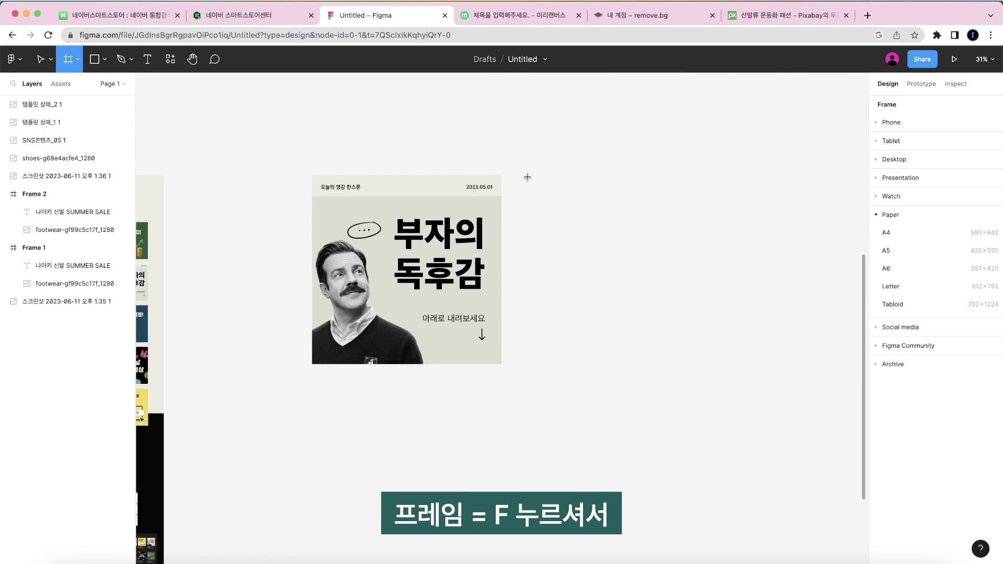
pyautogui.moveTo(524, 181); pyautogui.dragTo(682, 366)
pyautogui.scroll(3, 620, 338)
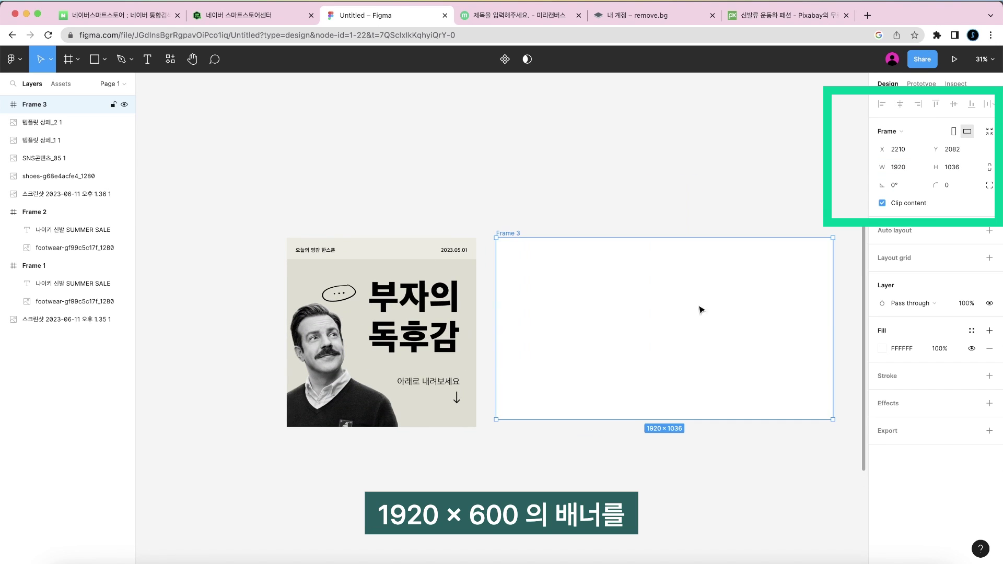
pyautogui.hscroll(2, 600, 321)
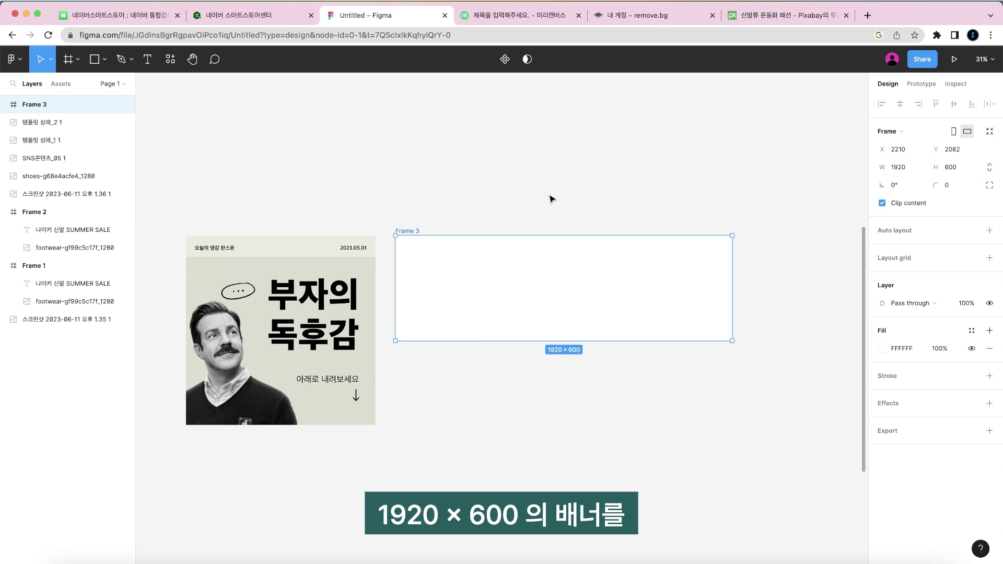
pyautogui.click(537, 224)
# Copy the square SNS image into Frame 3, scale the copy to 618 × 618 and place it at X 651, Y -9.
pyautogui.click(342, 369)
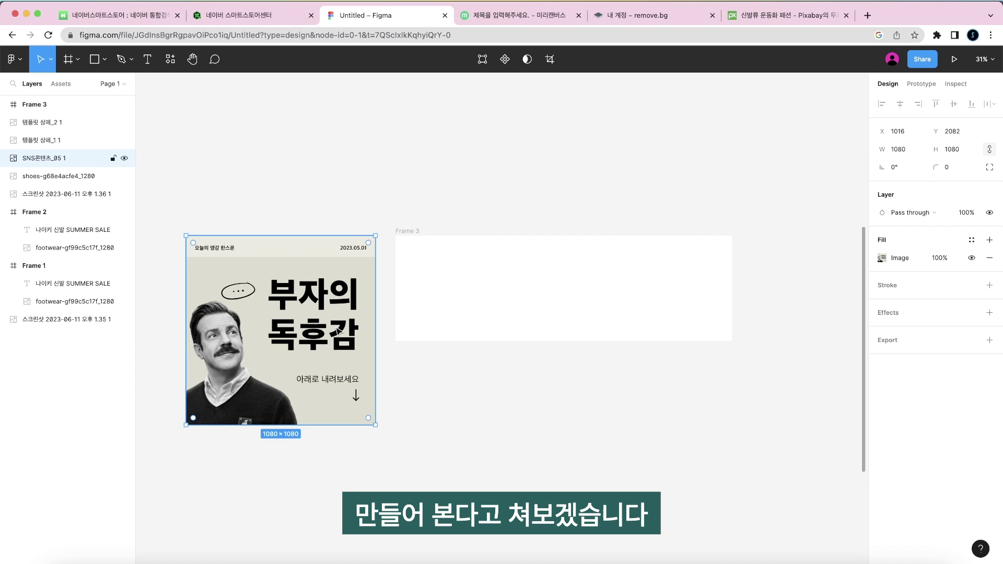
pyautogui.moveTo(335, 333); pyautogui.dragTo(587, 281)
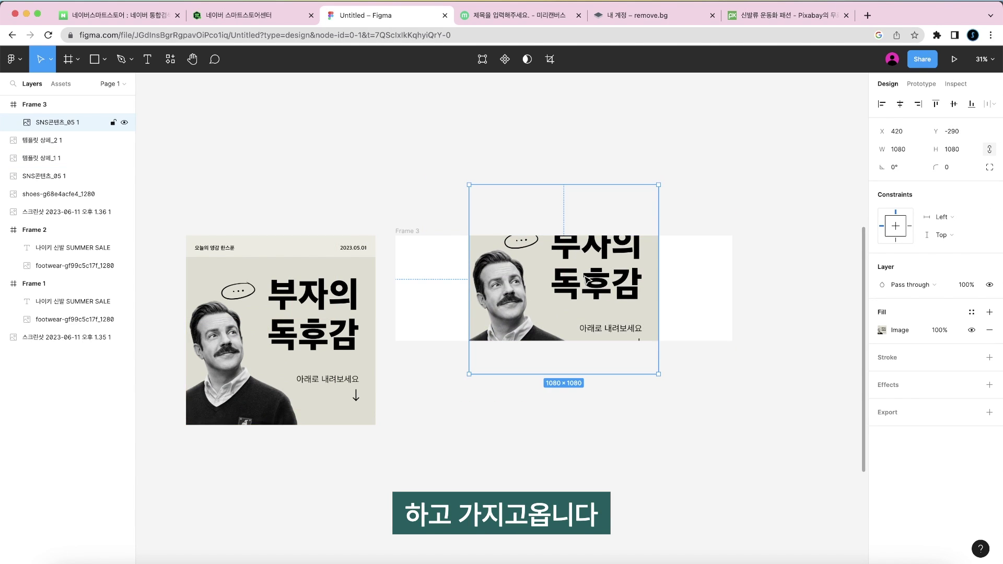
pyautogui.scroll(2, 587, 280)
pyautogui.moveTo(507, 317); pyautogui.dragTo(526, 306)
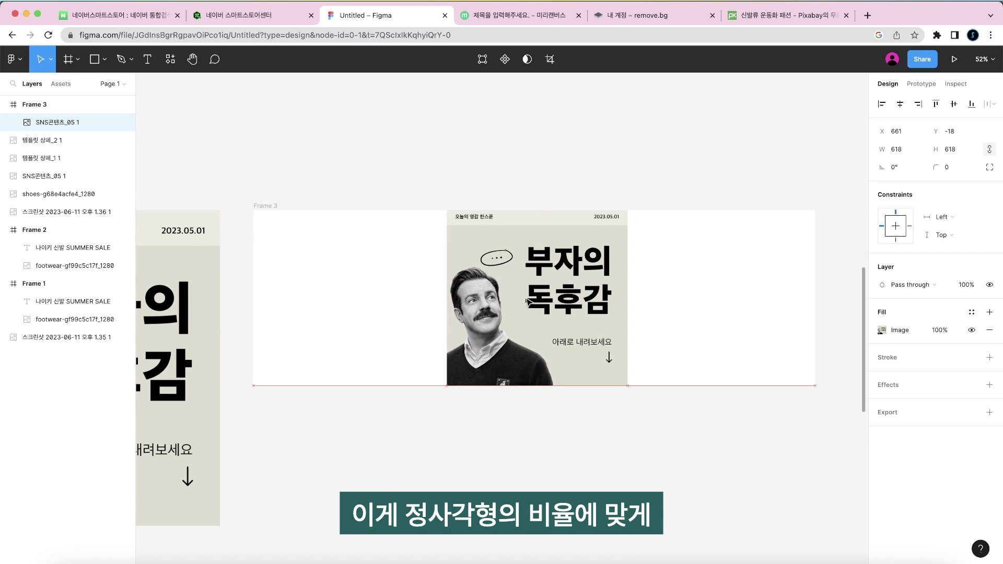
pyautogui.scroll(3, 504, 410)
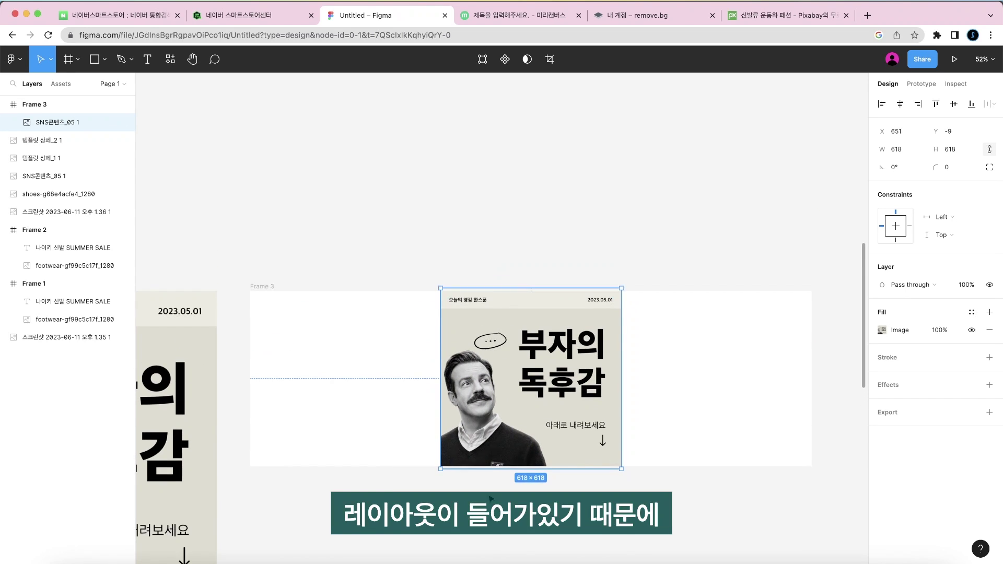
pyautogui.click(566, 277)
# Shift the original square SNS image left, away from Frame 3.
pyautogui.hscroll(-3, 523, 285)
pyautogui.scroll(-2, 515, 287)
pyautogui.click(377, 346)
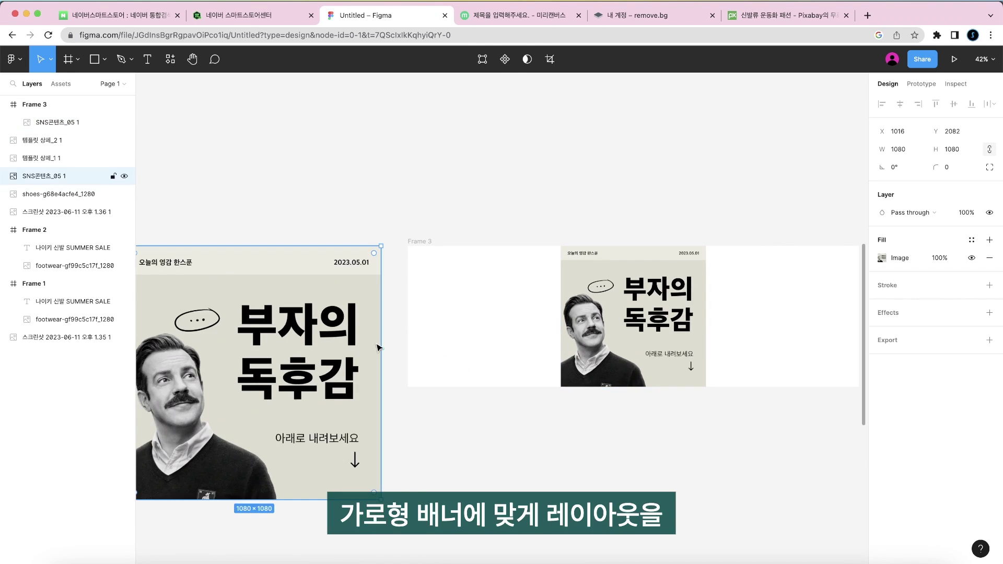
pyautogui.moveTo(382, 345); pyautogui.dragTo(302, 314)
pyautogui.click(549, 207)
pyautogui.hscroll(2, 548, 206)
# Draw a rectangle about 330 × 303 over the 부자의 독후감 heading in Frame 3.
pyautogui.click(571, 291)
pyautogui.scroll(3, 570, 291)
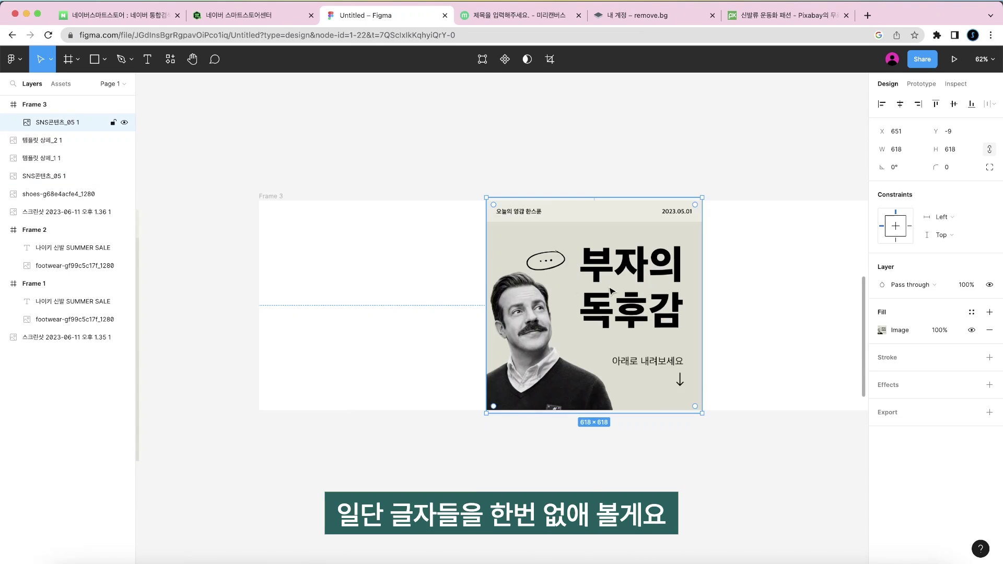
pyautogui.scroll(-1, 520, 211)
pyautogui.click(516, 408)
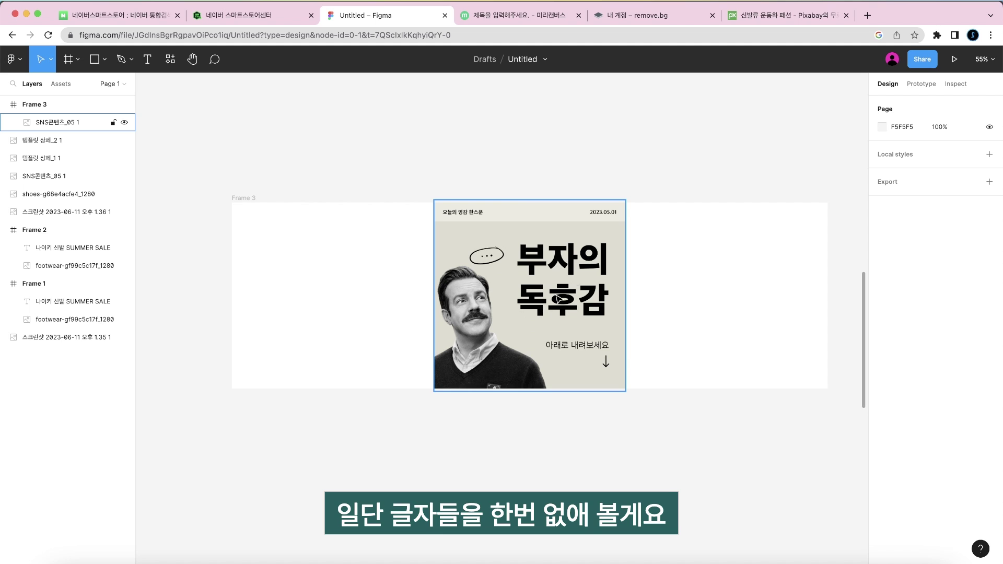
pyautogui.press('r')
pyautogui.moveTo(516, 237); pyautogui.dragTo(616, 328)
pyautogui.moveTo(594, 301)
pyautogui.mouseDown()
pyautogui.moveTo(759, 301)
pyautogui.moveTo(503, 283)
pyautogui.moveTo(594, 300)
pyautogui.mouseUp()
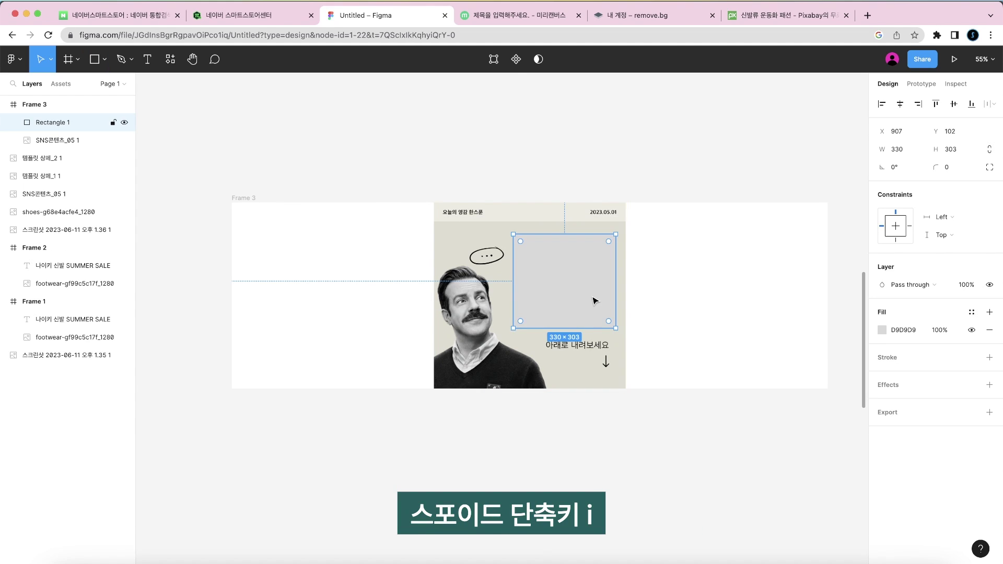
# Fill the rectangle with the beige sampled from the image background and copy it over the small text and arrow.
pyautogui.press('i')
pyautogui.click(498, 233)
pyautogui.click(626, 157)
pyautogui.click(600, 275)
pyautogui.moveTo(589, 311); pyautogui.dragTo(621, 348)
# Fill Frame 3 with the sampled beige DFDDD0 and move its image left to X 303.
pyautogui.click(265, 211)
pyautogui.click(245, 198)
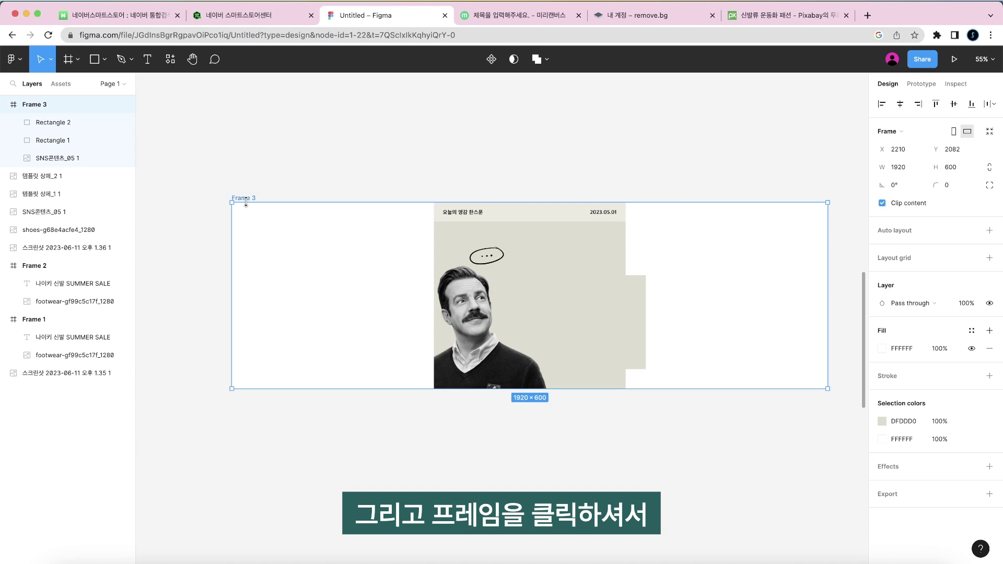
pyautogui.press('i')
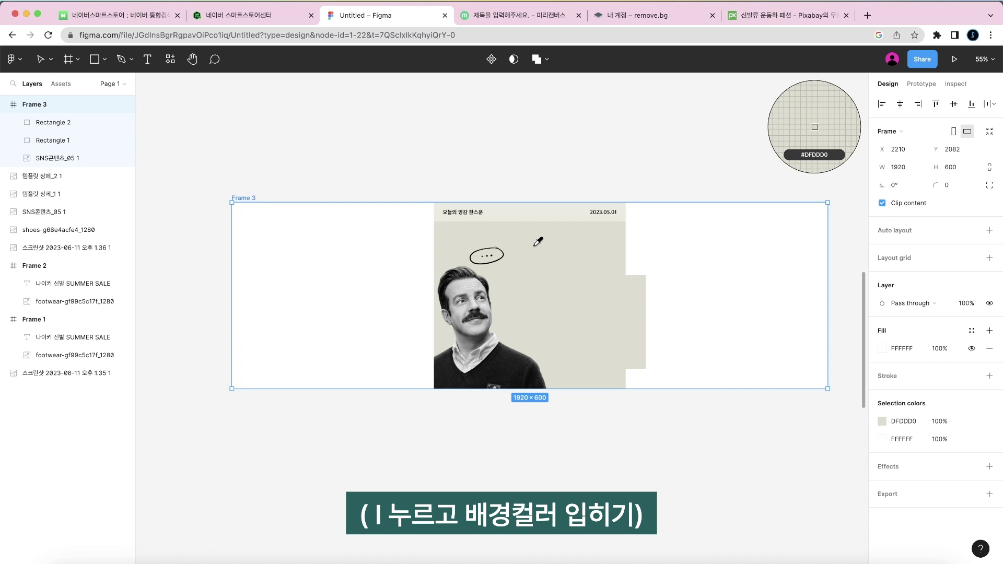
pyautogui.click(534, 247)
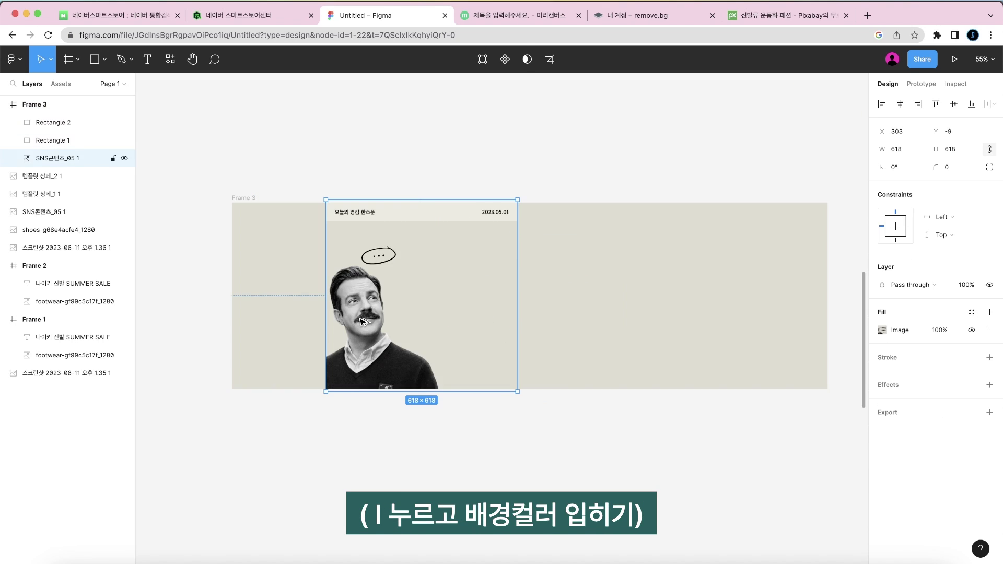
# Copy the image to the right within Frame 3 and crop the copy to its 부자의 독후감 heading, about 341 × 284.
pyautogui.moveTo(359, 322); pyautogui.dragTo(642, 327)
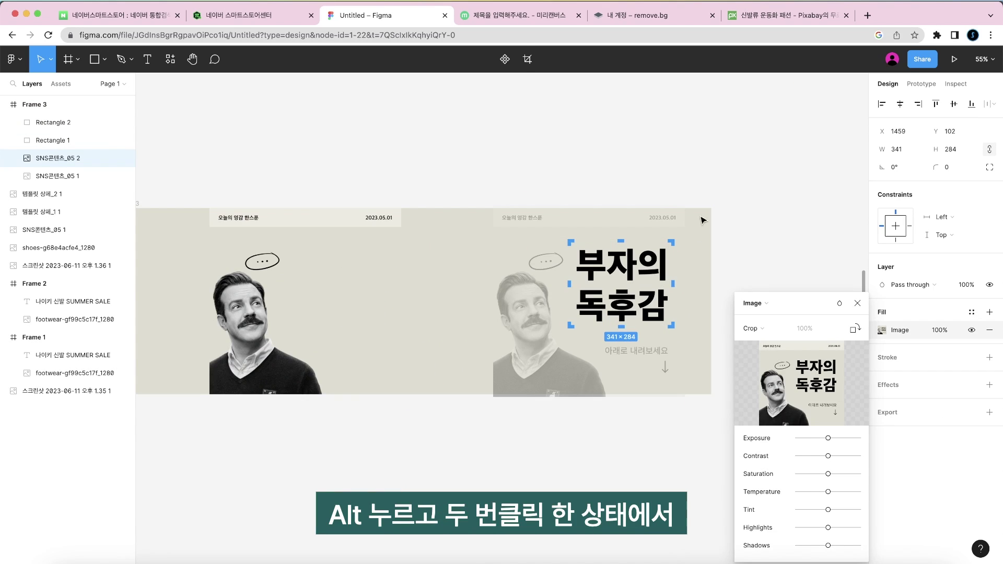
pyautogui.press('Escape')
# Place the cropped heading beside the man, enlarge it to about 437 × 364 and bring it to the front.
pyautogui.moveTo(605, 295); pyautogui.dragTo(470, 303)
pyautogui.moveTo(541, 299); pyautogui.dragTo(554, 299)
pyautogui.moveTo(482, 294); pyautogui.dragTo(437, 304)
pyautogui.hscroll(-1, 474, 297)
pyautogui.press('super+alt+bracketright')
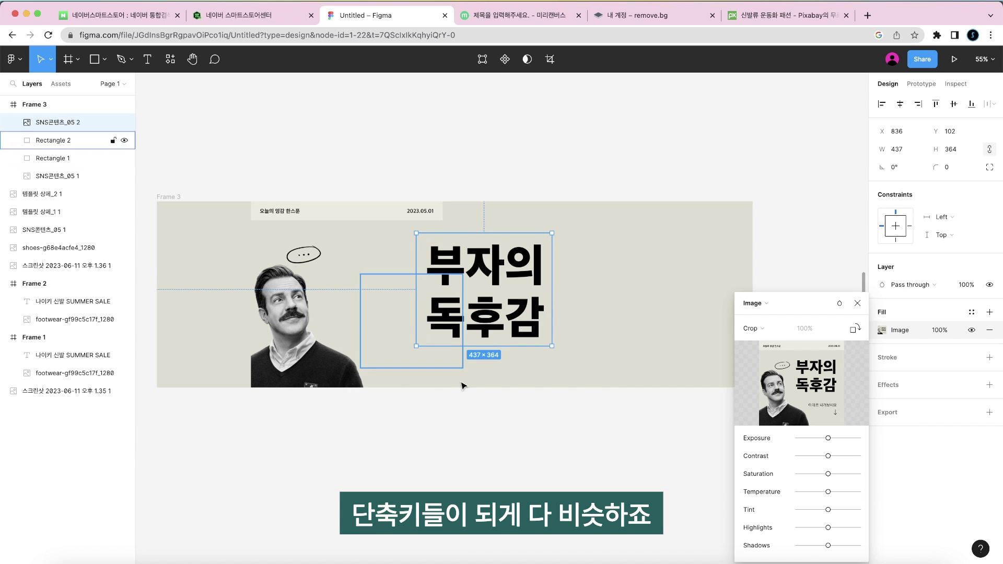
# Replace the cropped heading image with the bold text "부자의 독후감 지금 바로 읽어요!" at font size 73.
pyautogui.click(481, 425)
pyautogui.scroll(-3, 494, 412)
pyautogui.moveTo(517, 355); pyautogui.dragTo(528, 358)
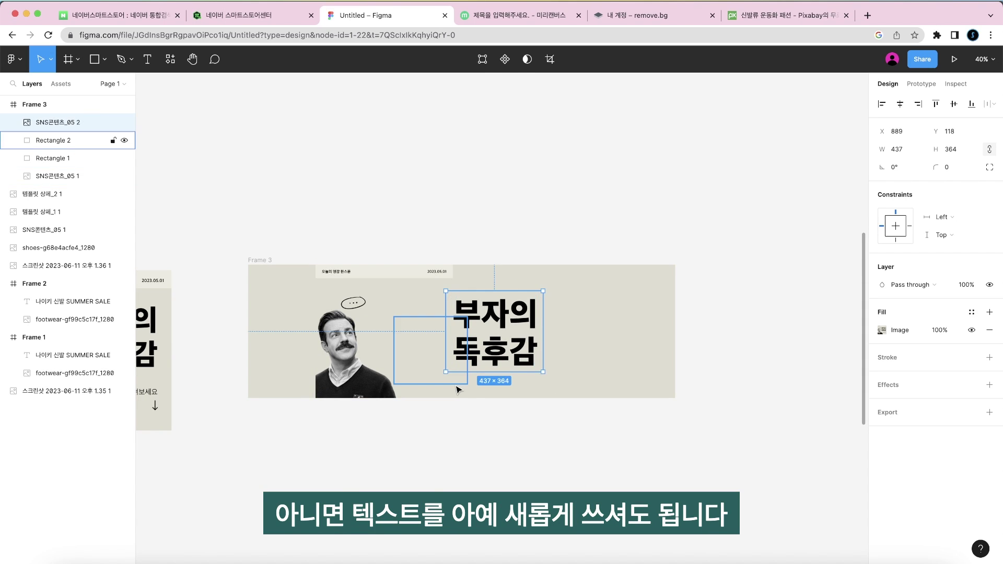
pyautogui.scroll(2, 458, 389)
pyautogui.press('Delete')
pyautogui.press('t')
pyautogui.click(500, 303)
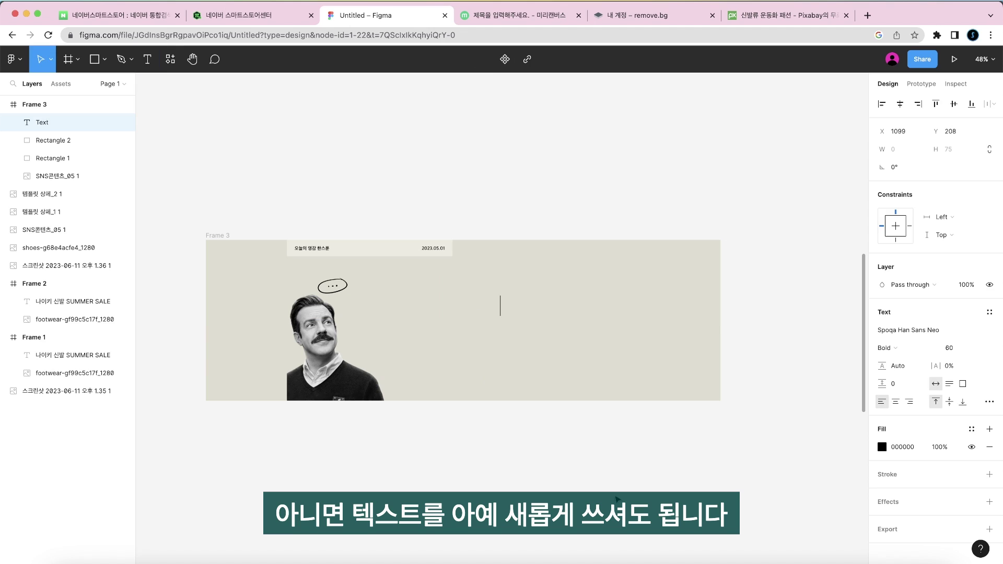
pyautogui.click(956, 348)
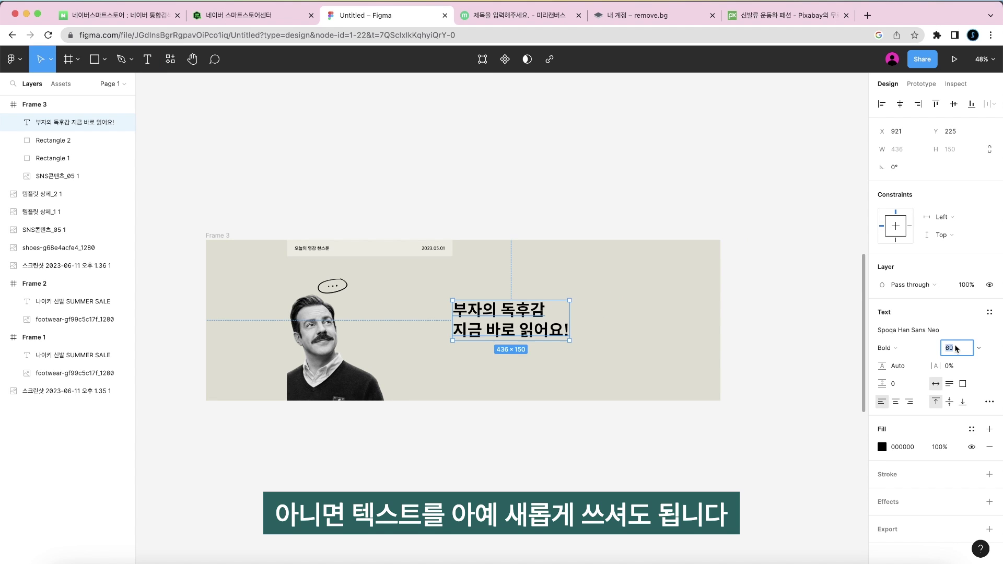
pyautogui.write('70')
pyautogui.press('Return')
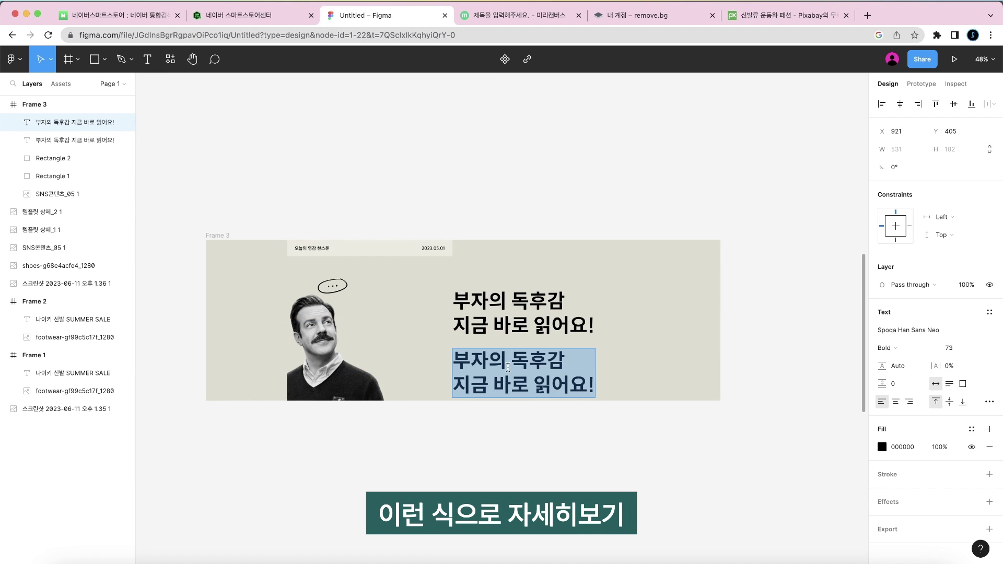
# Change the duplicated text below the heading to "자세히 보기 >" and set its font size to 33.
pyautogui.write('잣세히')
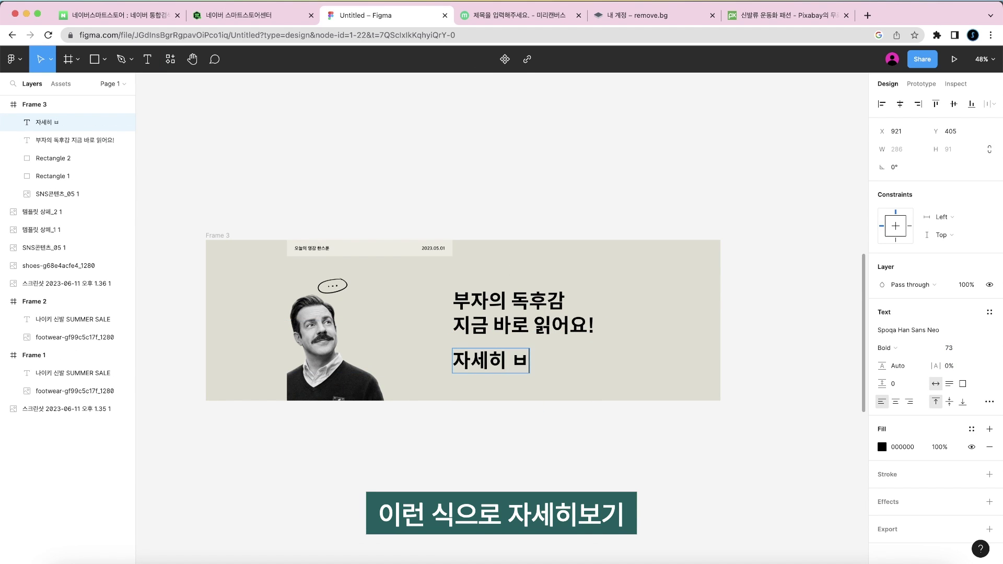
pyautogui.write(' 보기 >')
pyautogui.hotkey('ctrl', 'a')
pyautogui.click(956, 347)
pyautogui.hotkey('shift', 'Down')
pyautogui.hotkey('shift', 'Down')
pyautogui.hotkey('shift', 'Down')
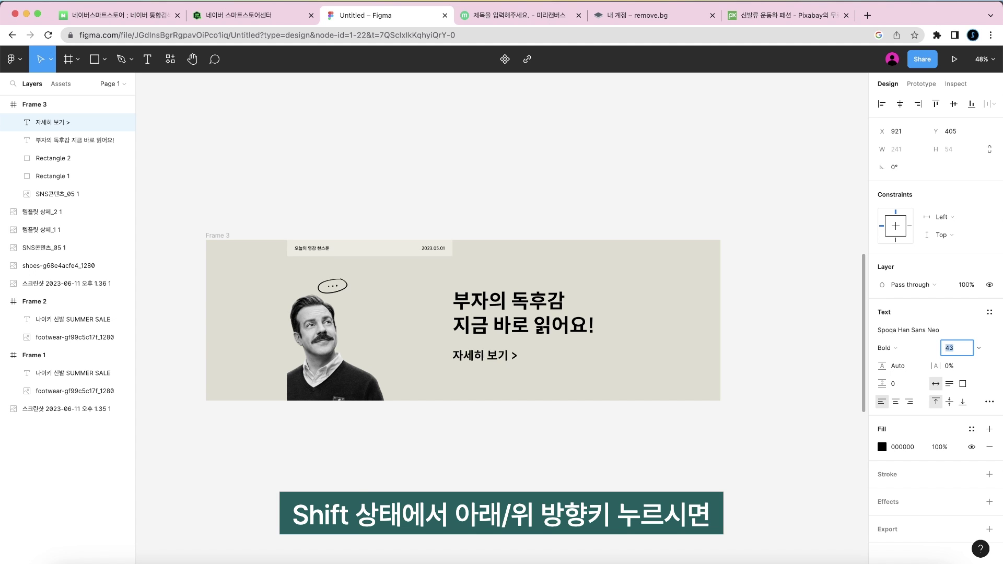
pyautogui.hotkey('shift', 'Up')
pyautogui.hotkey('shift', 'Up')
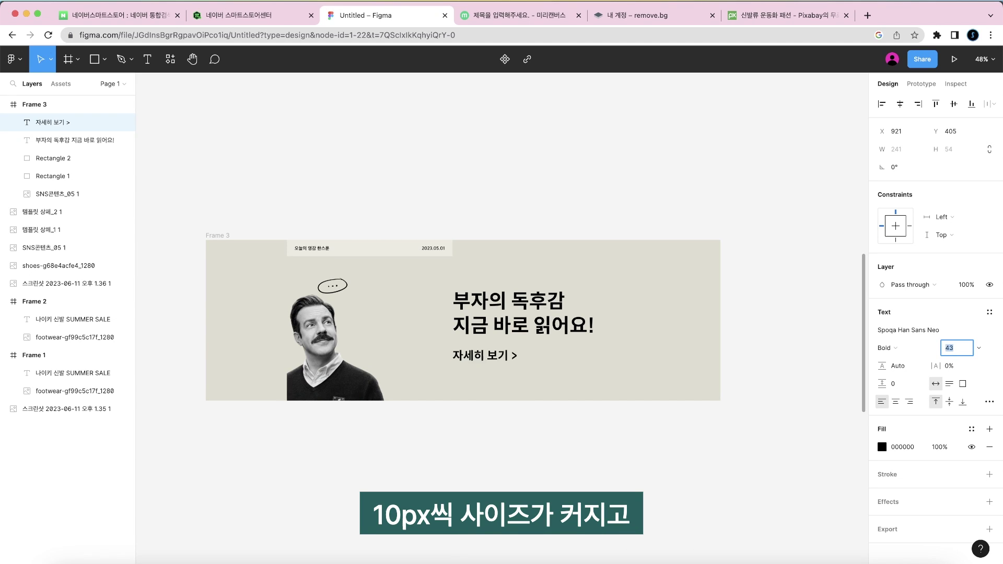
pyautogui.hotkey('shift', 'Down')
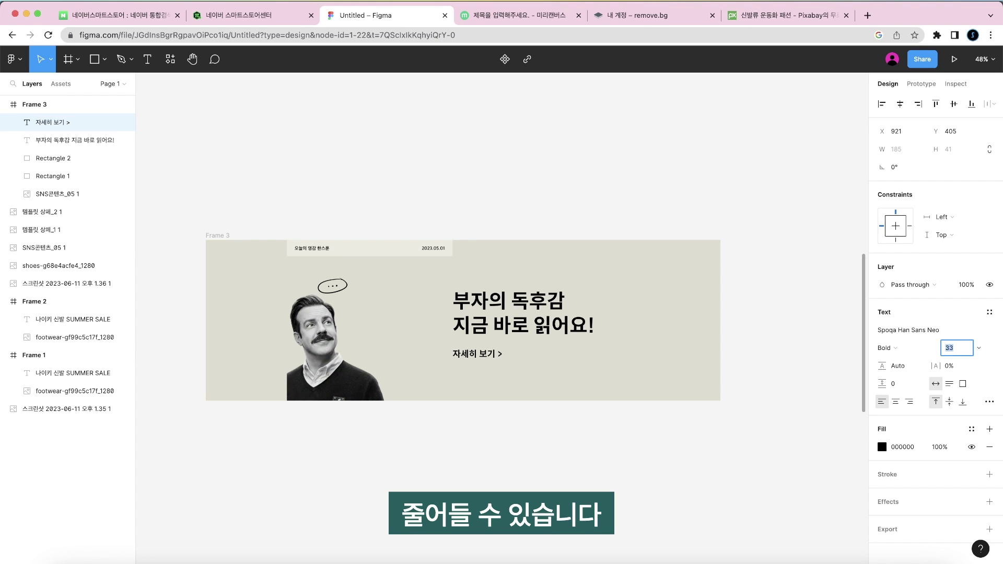
# Paste a beige cover rectangle over the small header text and date, keeping it beneath the text layers.
pyautogui.click(611, 384)
pyautogui.hotkey('ctrl', 'v')
pyautogui.moveTo(433, 386); pyautogui.dragTo(282, 266)
pyautogui.rightClick(497, 231)
pyautogui.click(514, 310)
# Select the heading and "자세히 보기 >" text layers together and shift them slightly to the right.
pyautogui.click(78, 140)
pyautogui.keyDown('shift'); pyautogui.click(52, 122); pyautogui.keyUp('shift')
pyautogui.moveTo(466, 363); pyautogui.dragTo(476, 360)
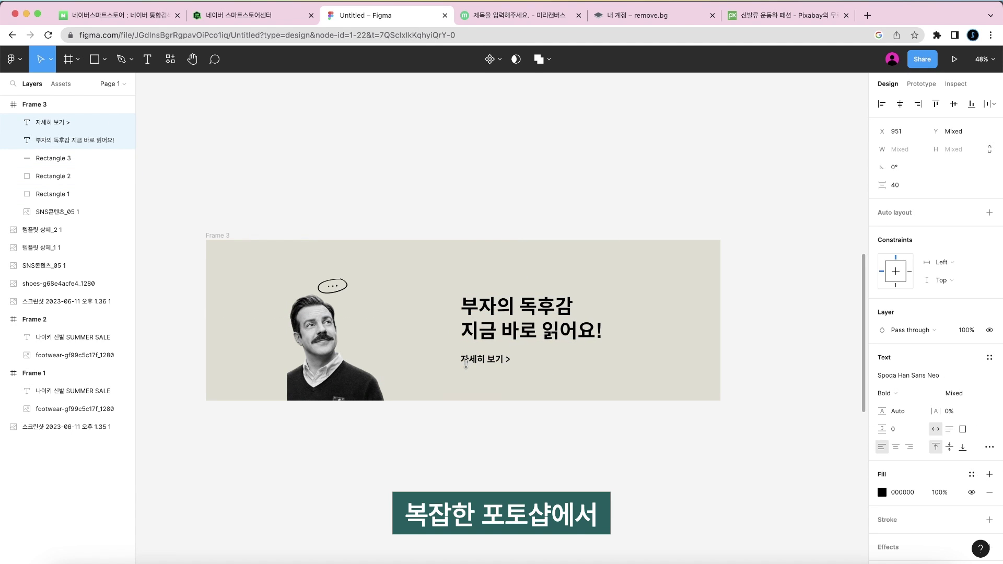
# Group the man's image with its cover rectangles, enlarge the group to about 1393 × 995 and position it beside the text.
pyautogui.click(348, 366)
pyautogui.click(427, 488)
pyautogui.moveTo(367, 412); pyautogui.dragTo(298, 258)
pyautogui.hotkey('ctrl', 'g')
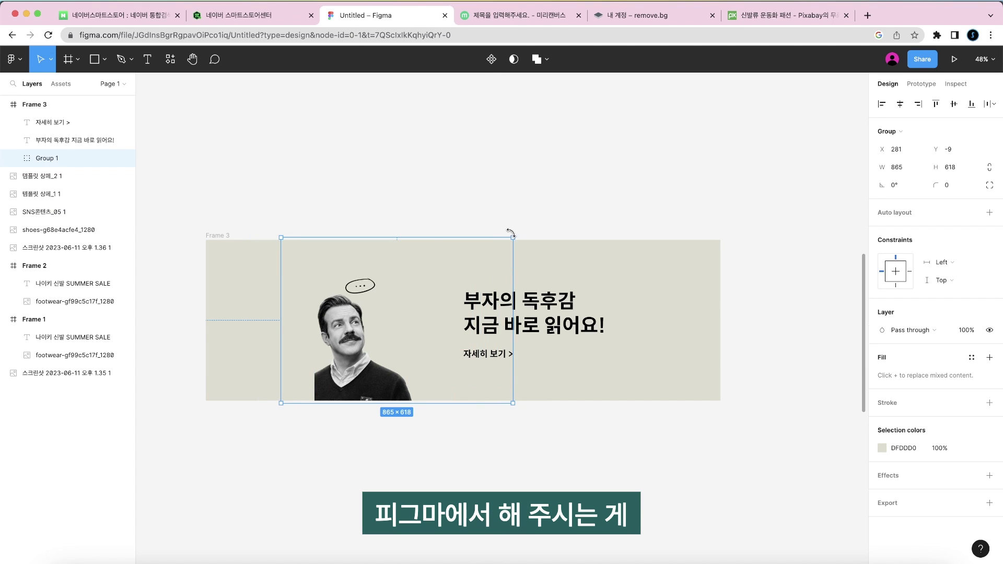
pyautogui.moveTo(512, 233); pyautogui.dragTo(580, 192)
pyautogui.moveTo(389, 289); pyautogui.dragTo(412, 281)
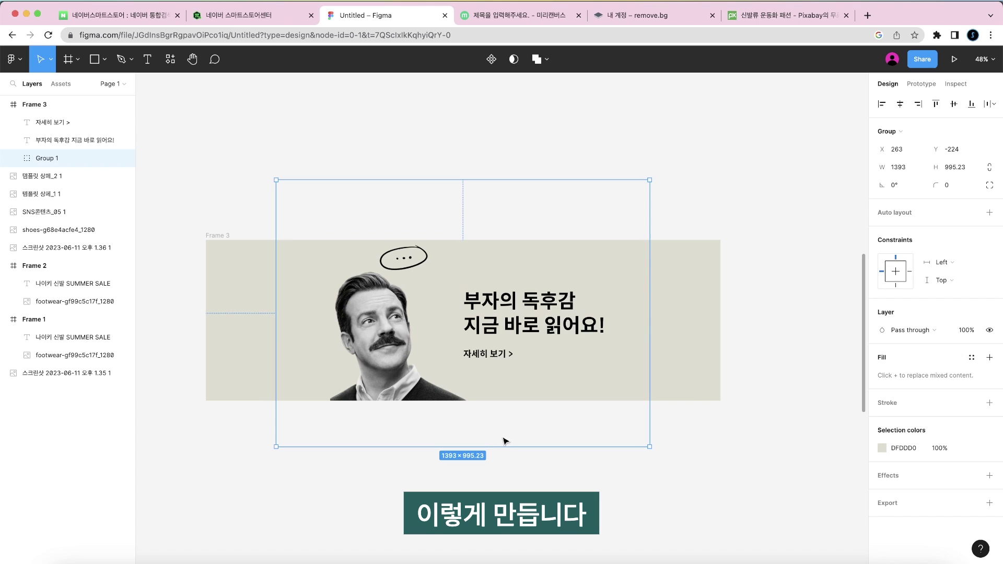
# Export Frame 3 as a JPG at 1x, check the saved image and close its preview.
pyautogui.press('Escape')
pyautogui.scroll(2, 291, 295)
pyautogui.moveTo(291, 295); pyautogui.dragTo(261, 263)
pyautogui.click(988, 494)
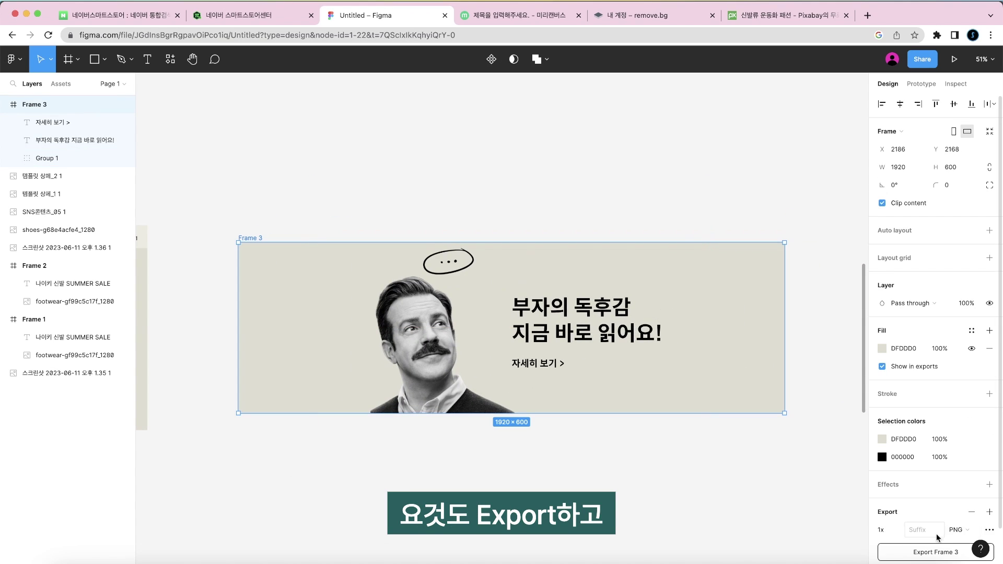
pyautogui.click(969, 543)
pyautogui.scroll(-1, 931, 522)
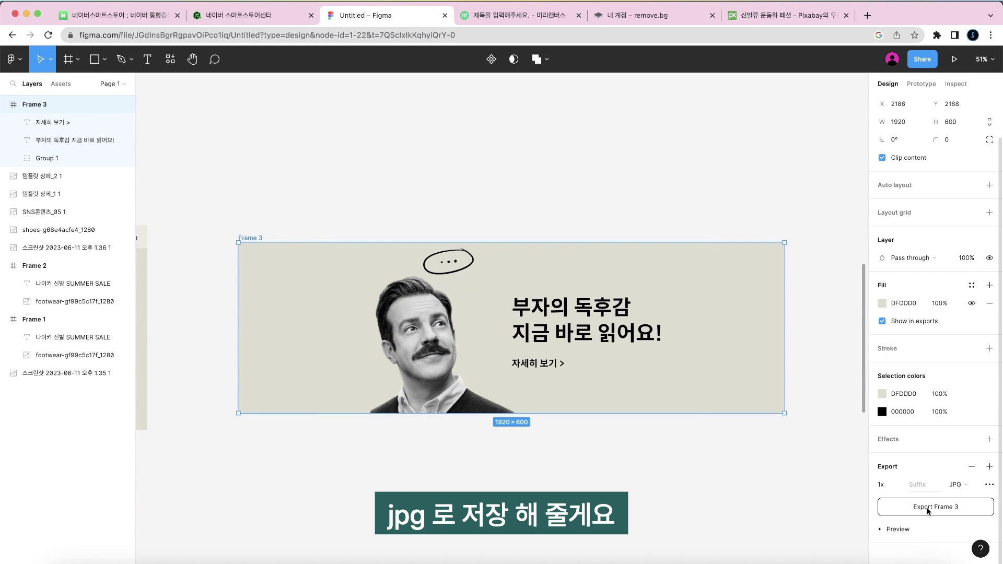
pyautogui.click(928, 506)
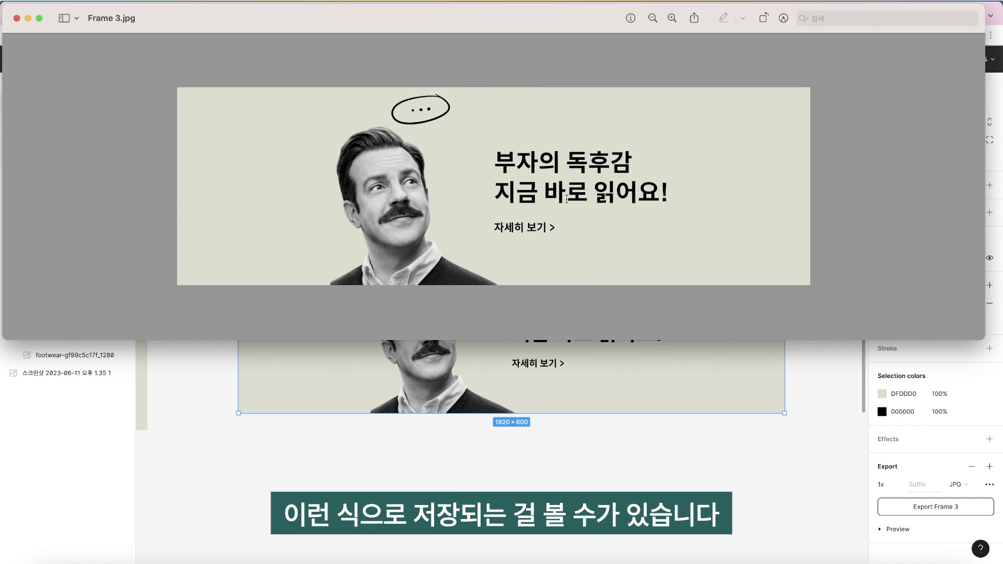
pyautogui.press('super+w')
# Move Frame 3 next to the shoe banners and place the original square SNS image directly above it.
pyautogui.click(423, 185)
pyautogui.scroll(-5, 611, 200)
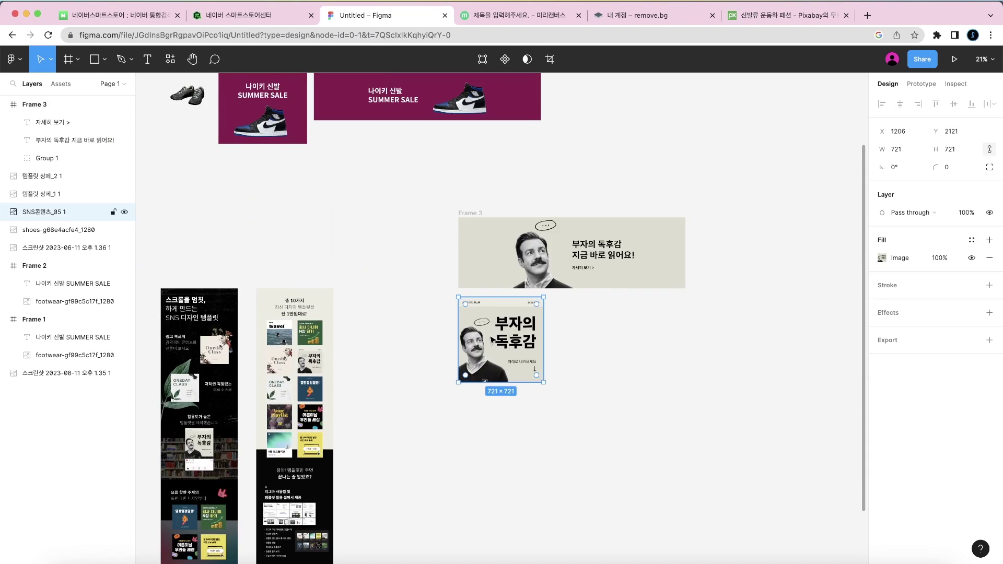
pyautogui.scroll(2, 679, 418)
pyautogui.moveTo(706, 455); pyautogui.dragTo(456, 219)
pyautogui.moveTo(522, 334); pyautogui.dragTo(635, 190)
pyautogui.click(720, 312)
pyautogui.hscroll(2, 721, 312)
pyautogui.moveTo(553, 282); pyautogui.dragTo(553, 107)
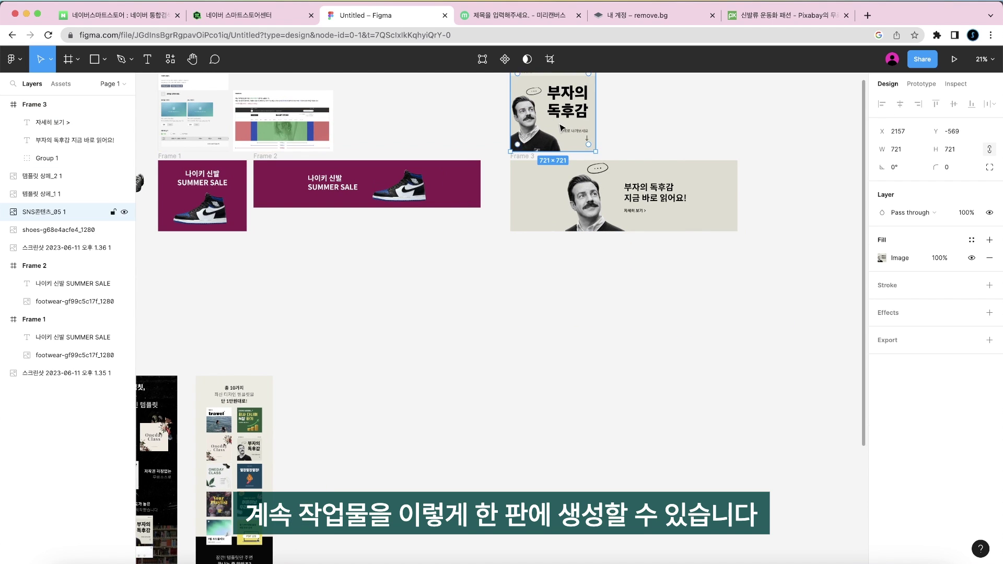
pyautogui.click(609, 416)
pyautogui.scroll(3, 325, 372)
pyautogui.scroll(1, 325, 372)
# Switch to MiriCanvas and add two more blank pages to the 860 × 100 px design.
pyautogui.hotkey('ctrl', 'Tab')
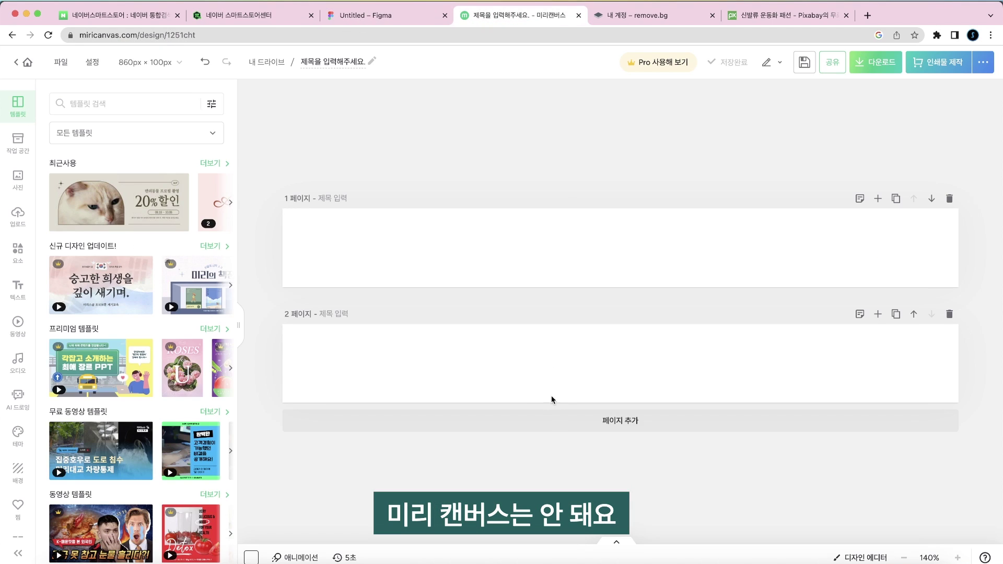
pyautogui.click(536, 428)
pyautogui.click(528, 481)
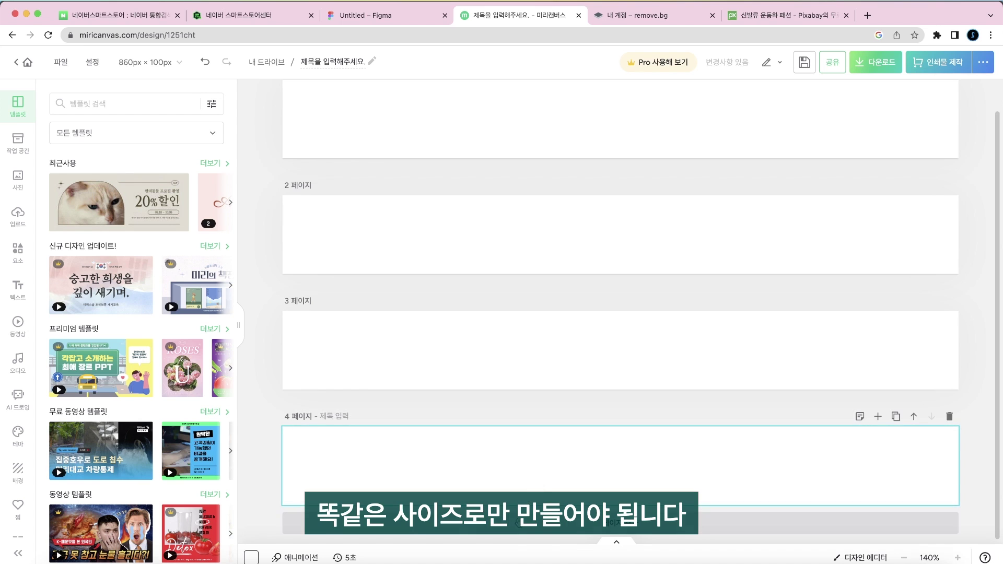
pyautogui.scroll(1, 422, 79)
pyautogui.scroll(-1, 403, 256)
# Return to Figma and create a frame 860 wide and 2000 high beside the long detail-page images.
pyautogui.hotkey('ctrl', 'shift', 'Tab')
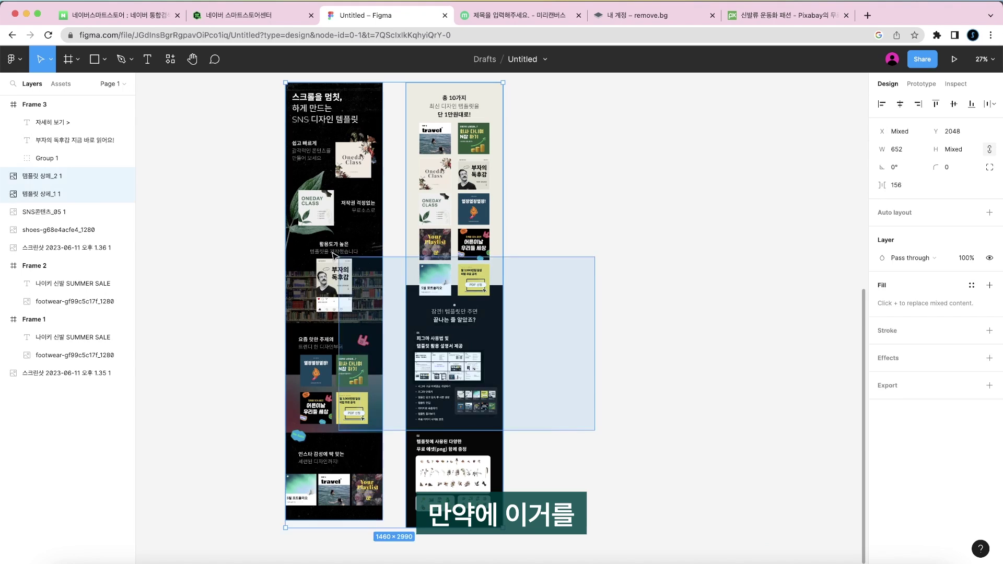
pyautogui.click(624, 150)
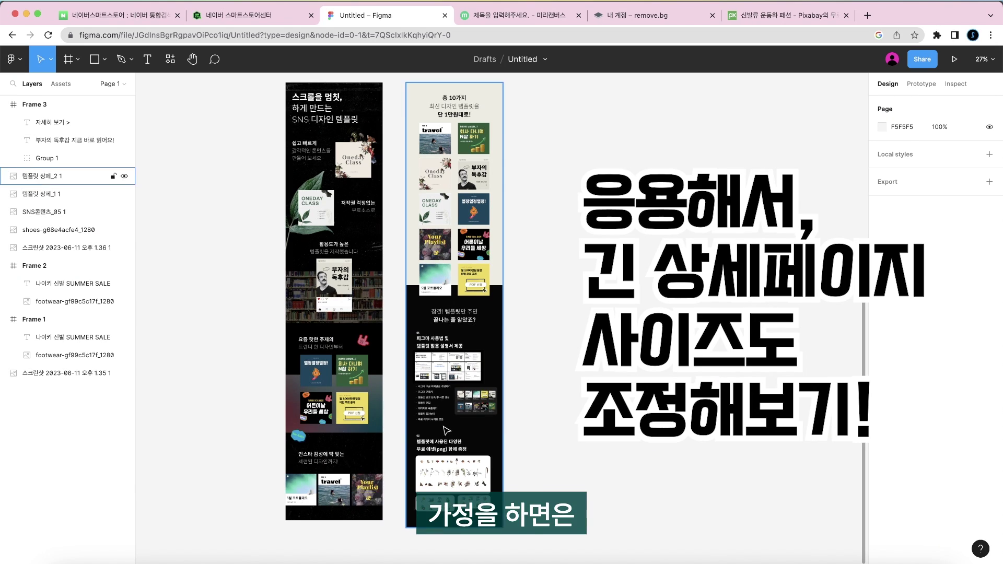
pyautogui.scroll(-1, 557, 126)
pyautogui.press('f')
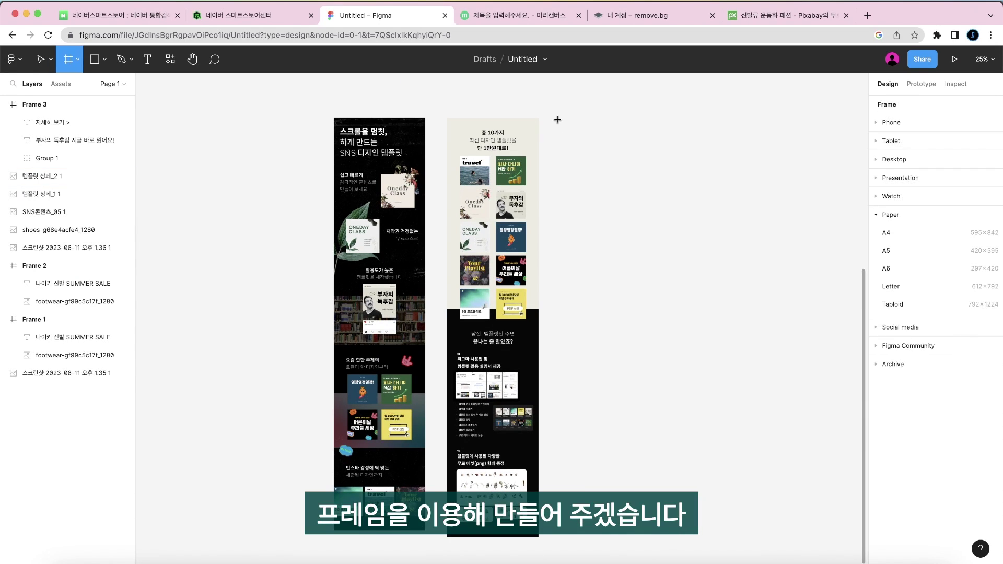
pyautogui.moveTo(557, 117); pyautogui.dragTo(689, 509)
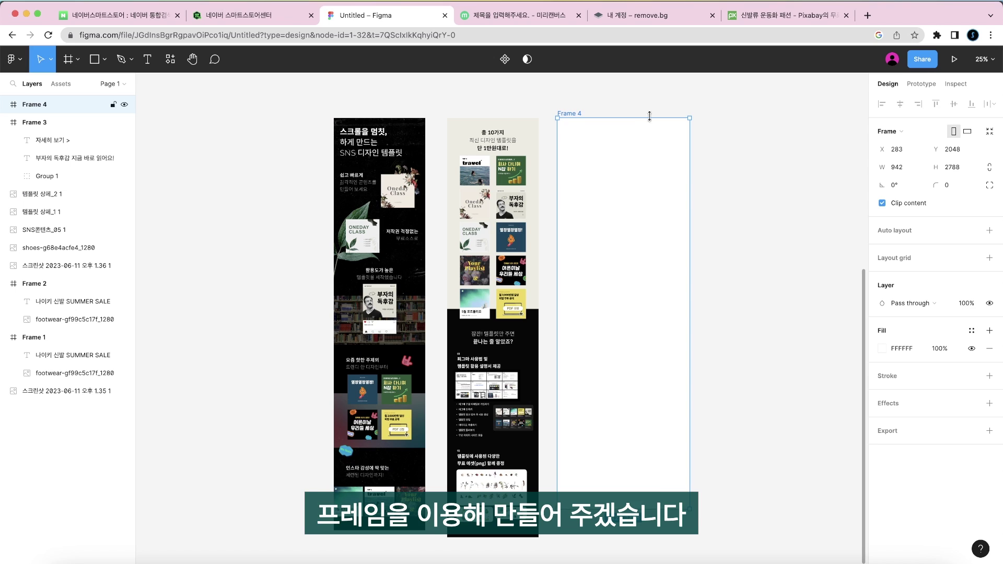
pyautogui.press('Tab')
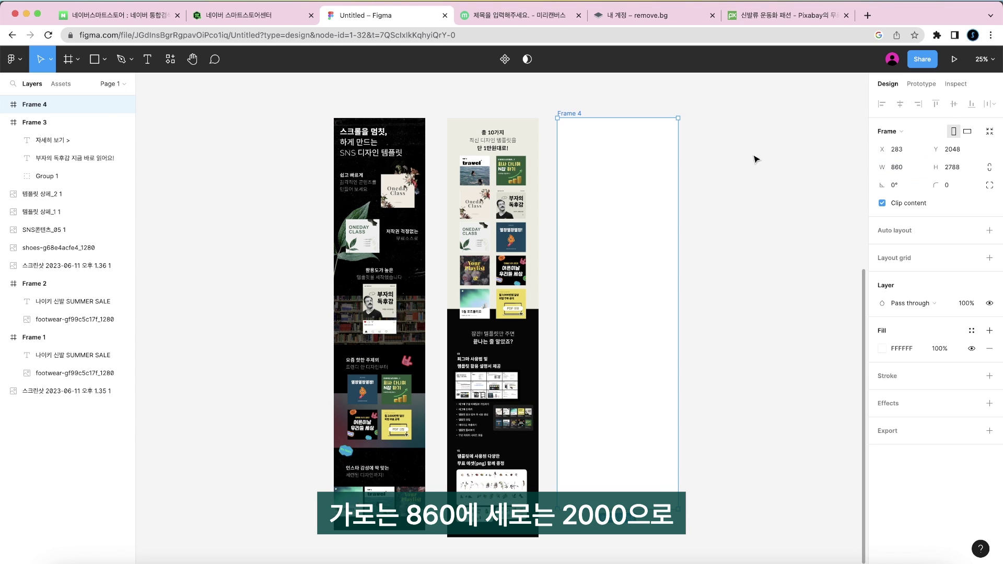
pyautogui.write('2000')
pyautogui.press('Return')
# Move the 템플릿 상페_1 image into Frame 4 and scale it to a width of 860 to fit the frame.
pyautogui.moveTo(365, 139); pyautogui.dragTo(603, 151)
pyautogui.click(905, 154)
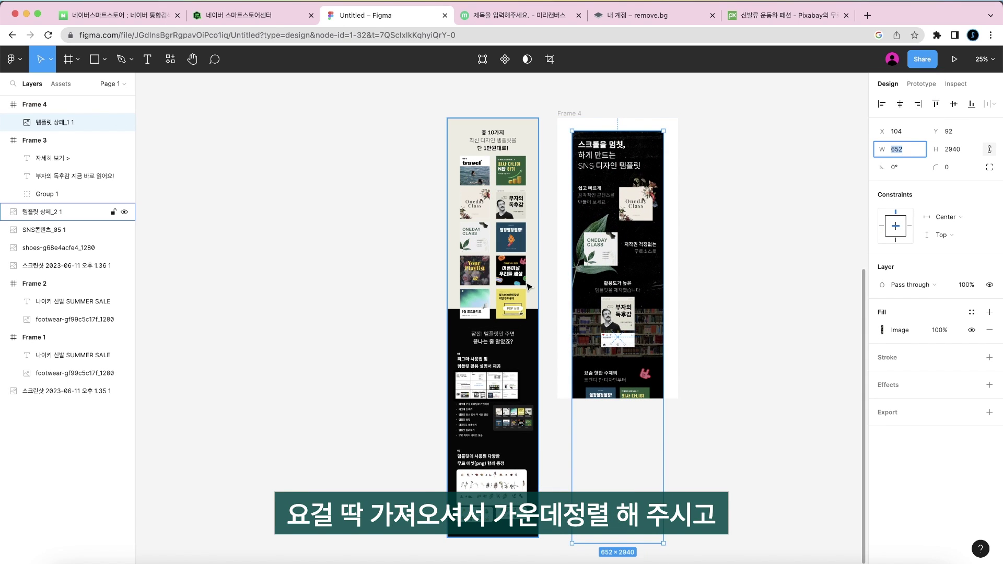
pyautogui.write('860')
pyautogui.press('Return')
pyautogui.press('Escape')
# Duplicate Frame 4 for the following page sections and clear the image fill from the lowest copy.
pyautogui.click(566, 114)
pyautogui.scroll(-3, 749, 327)
pyautogui.hscroll(5, 749, 328)
pyautogui.scroll(2, 517, 194)
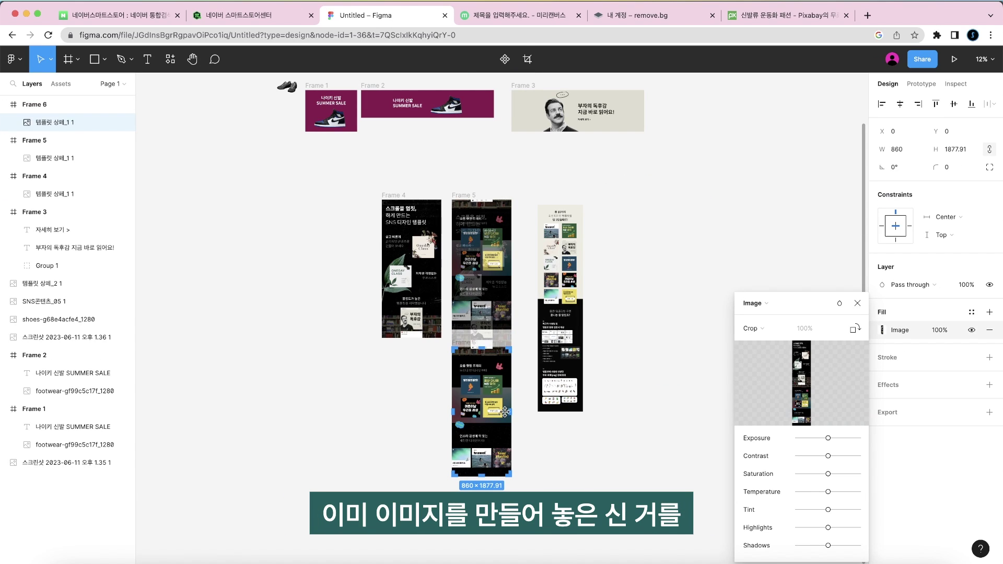
pyautogui.click(575, 466)
pyautogui.doubleClick(476, 404)
pyautogui.press('Escape')
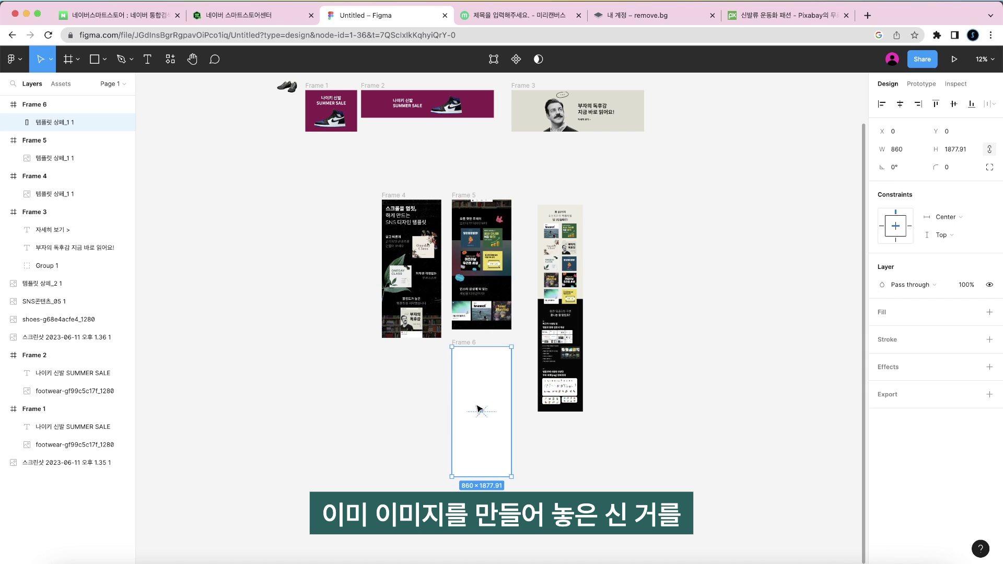
# Place a copy of the 템플릿 상페_2 image in Frame 6 and centre it horizontally.
pyautogui.click(588, 405)
pyautogui.click(573, 372)
pyautogui.moveTo(574, 372); pyautogui.dragTo(502, 423)
pyautogui.click(900, 104)
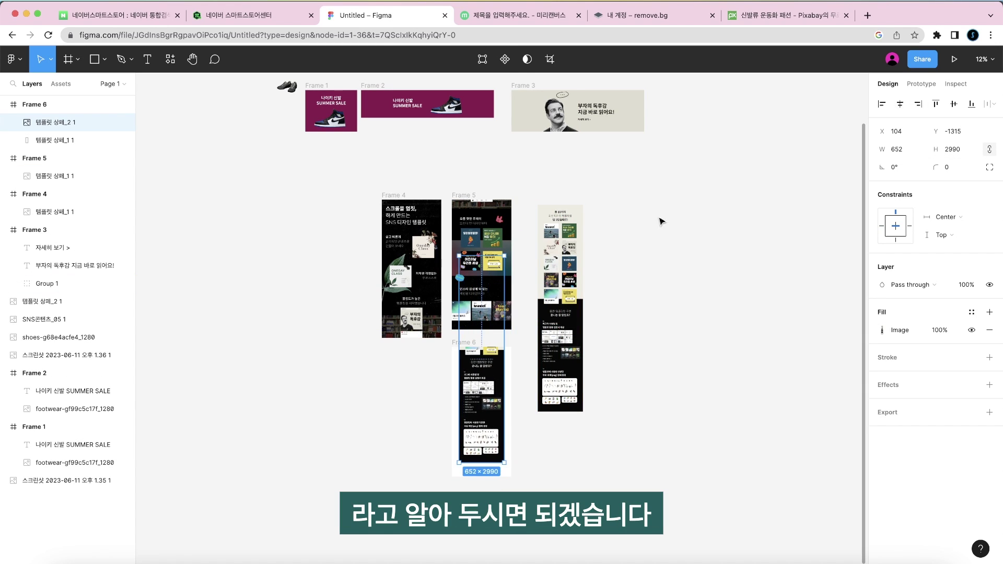
# Set the copied image's width to 860, fit it across Frame 6 and move the frame slightly left.
pyautogui.scroll(2, 531, 261)
pyautogui.moveTo(484, 296); pyautogui.dragTo(544, 286)
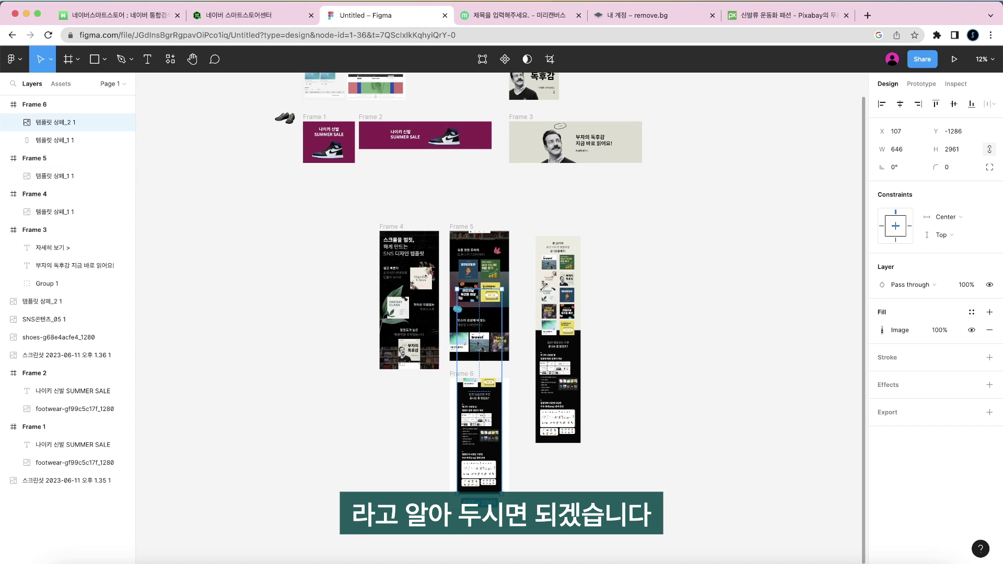
pyautogui.click(914, 148)
pyautogui.write('860')
pyautogui.press('Return')
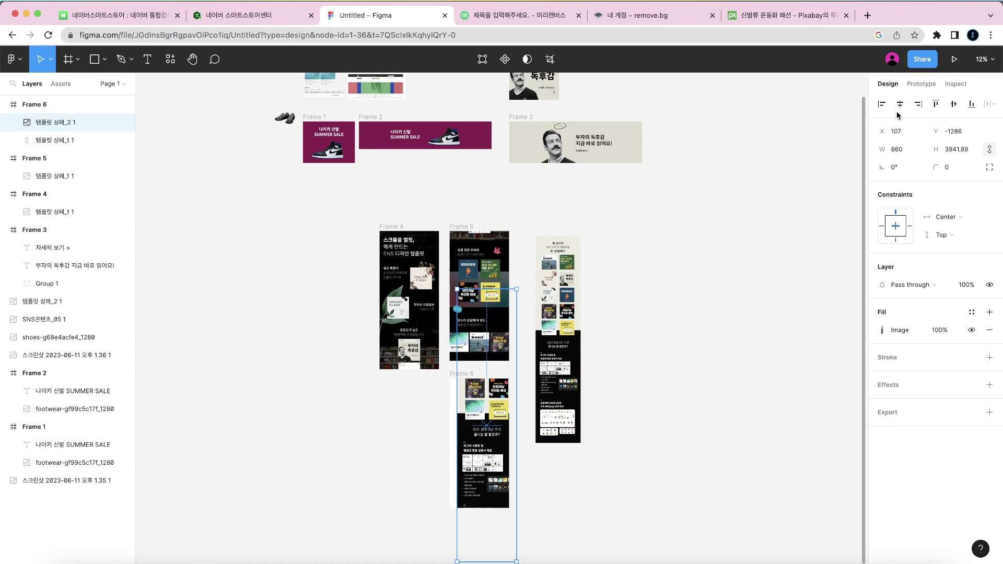
pyautogui.moveTo(671, 313); pyautogui.dragTo(431, 386)
pyautogui.press('Escape')
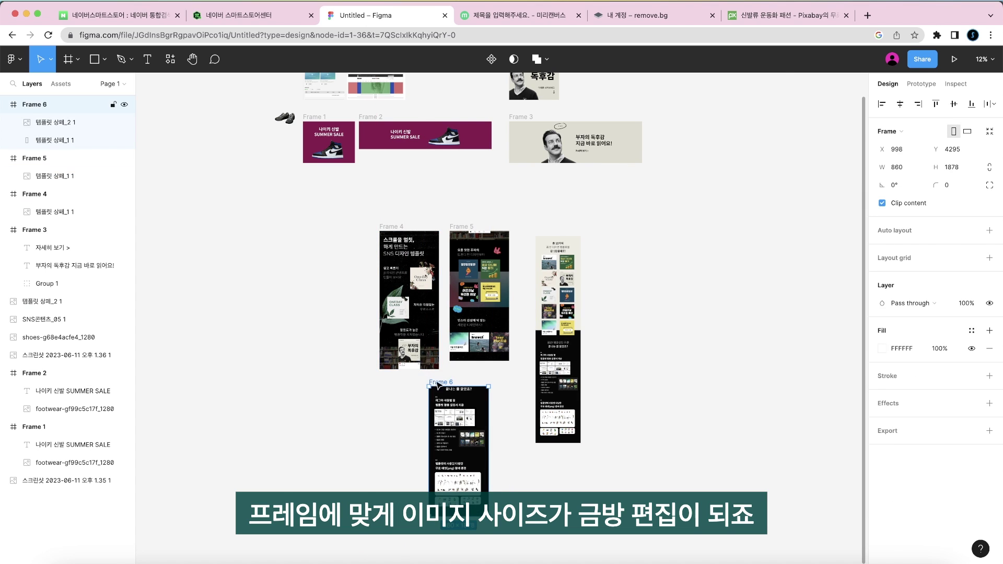
# Switch to MiriCanvas, set the page size to 860 × 1100 px and apply pages from the blue-and-beige bedding 상세페이지 template.
pyautogui.click(512, 15)
pyautogui.scroll(-3, 307, 218)
pyautogui.scroll(3, 306, 219)
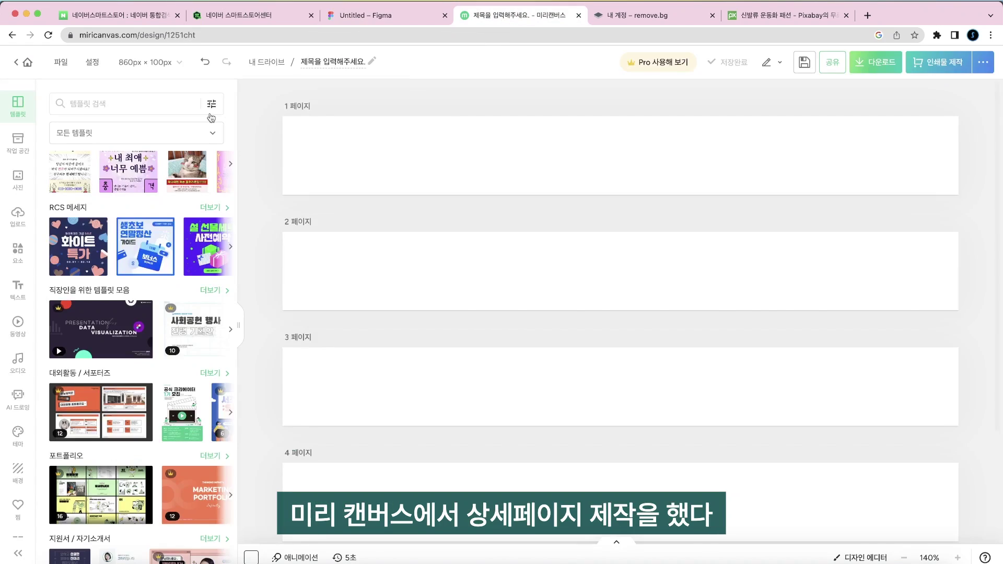
pyautogui.click(147, 62)
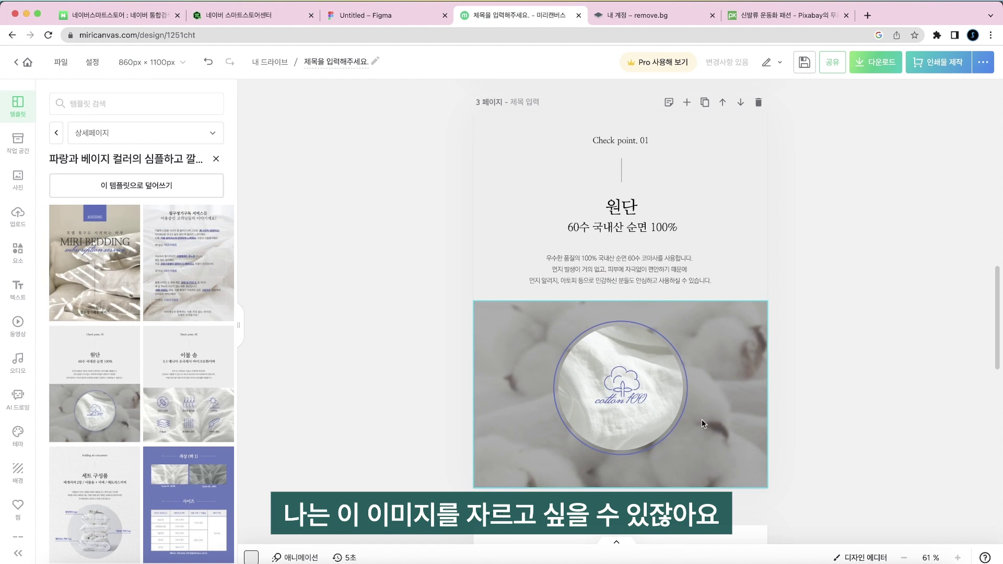
# Look through the bedding detail pages to compare their page sizes and where the images are divided.
pyautogui.scroll(15, 734, 302)
pyautogui.scroll(-16, 521, 421)
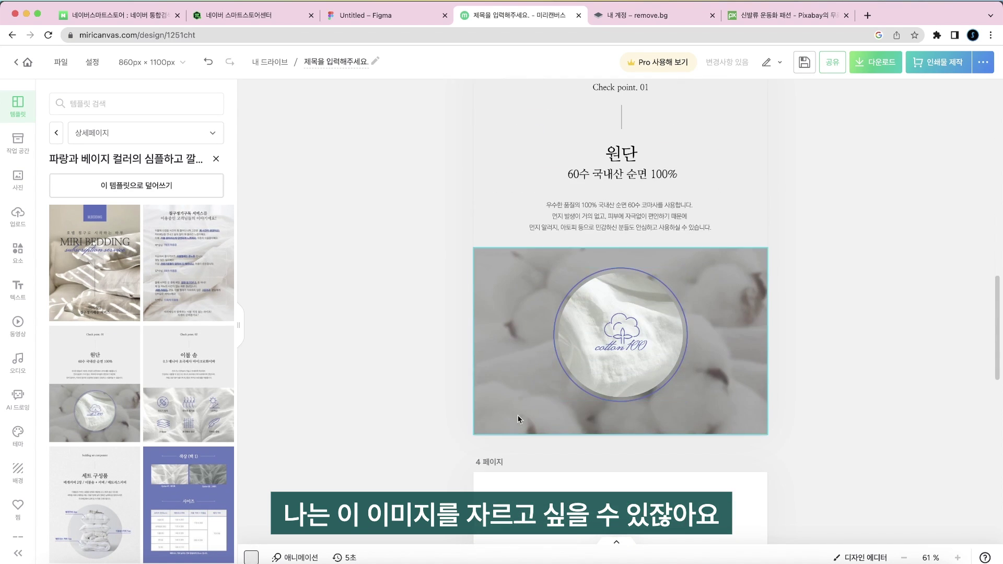
pyautogui.scroll(3, 675, 219)
pyautogui.scroll(-2, 622, 318)
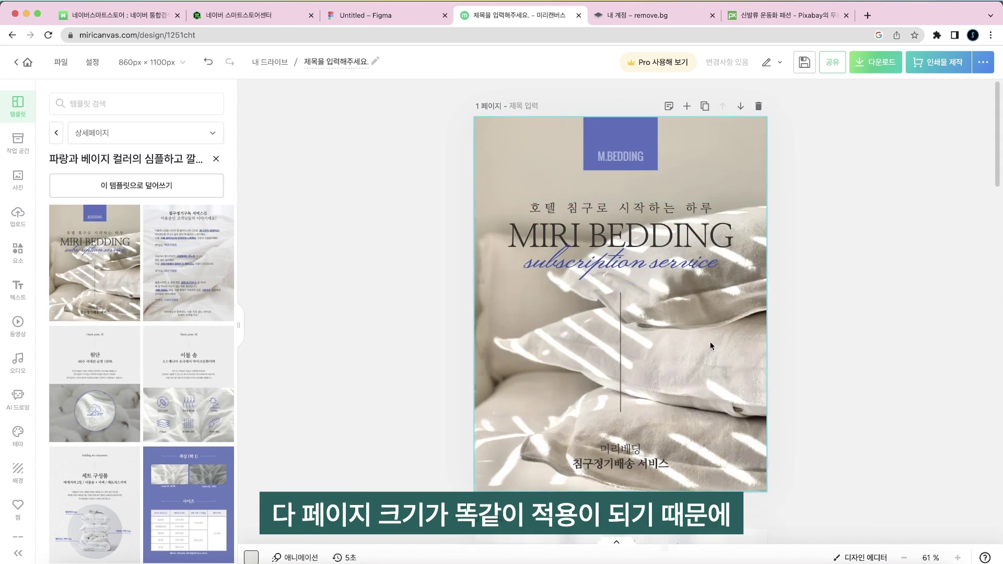
pyautogui.scroll(-20, 710, 342)
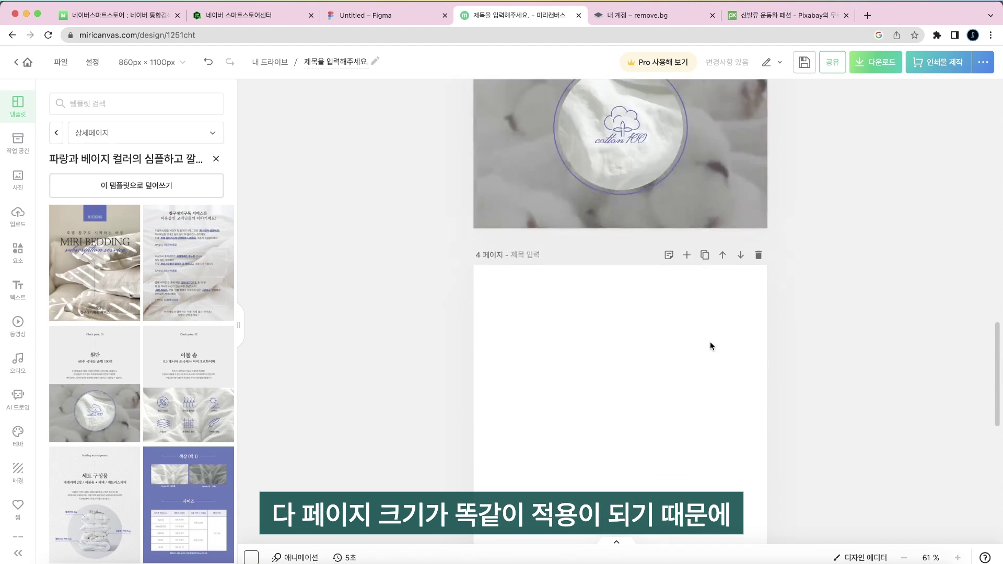
# Download the bedding pages from MiriCanvas, import 001.jpg to 004.jpg into Figma and place them beyond Frame 6.
pyautogui.scroll(6, 709, 346)
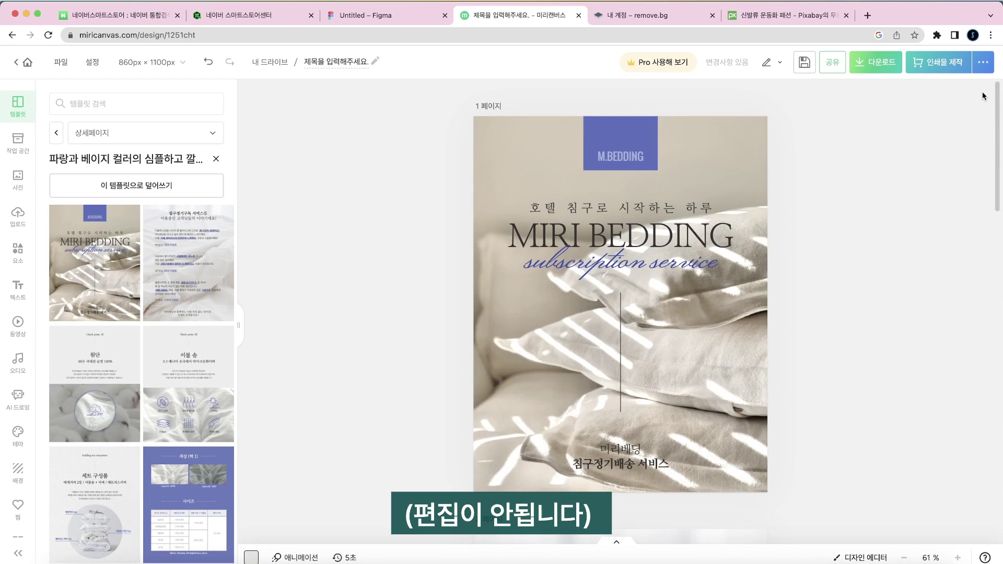
pyautogui.click(876, 62)
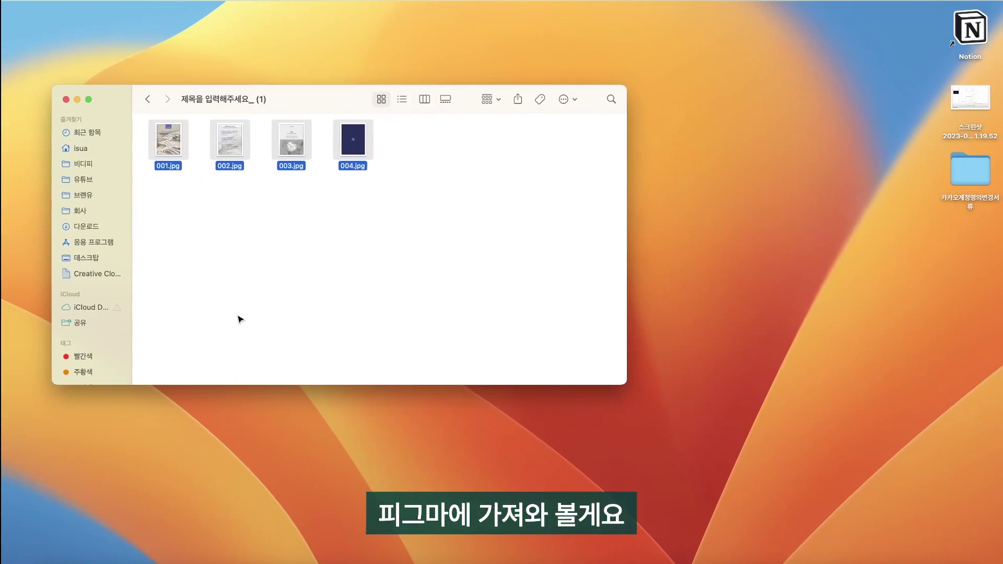
pyautogui.moveTo(291, 141); pyautogui.dragTo(26, 235)
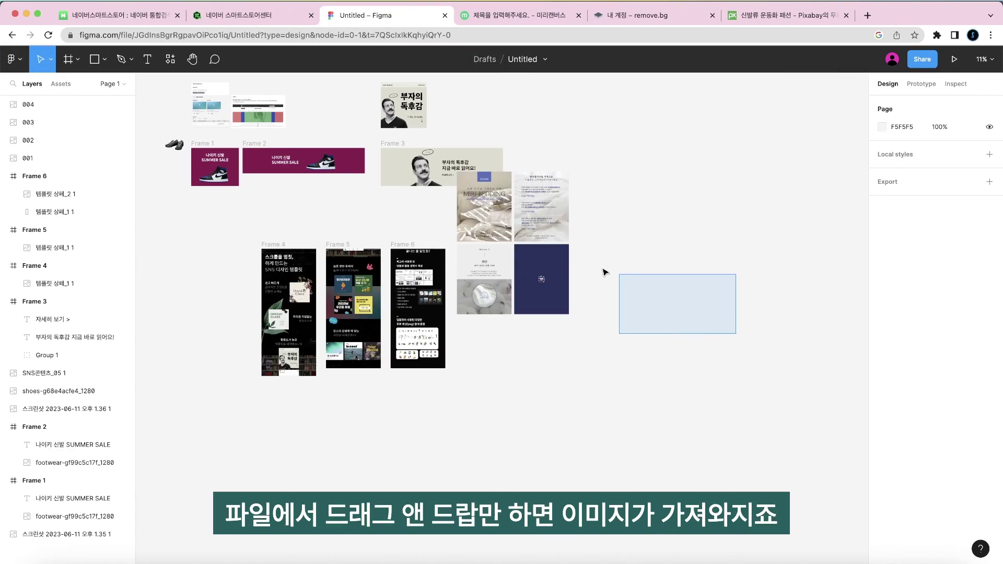
pyautogui.moveTo(605, 271); pyautogui.dragTo(583, 294)
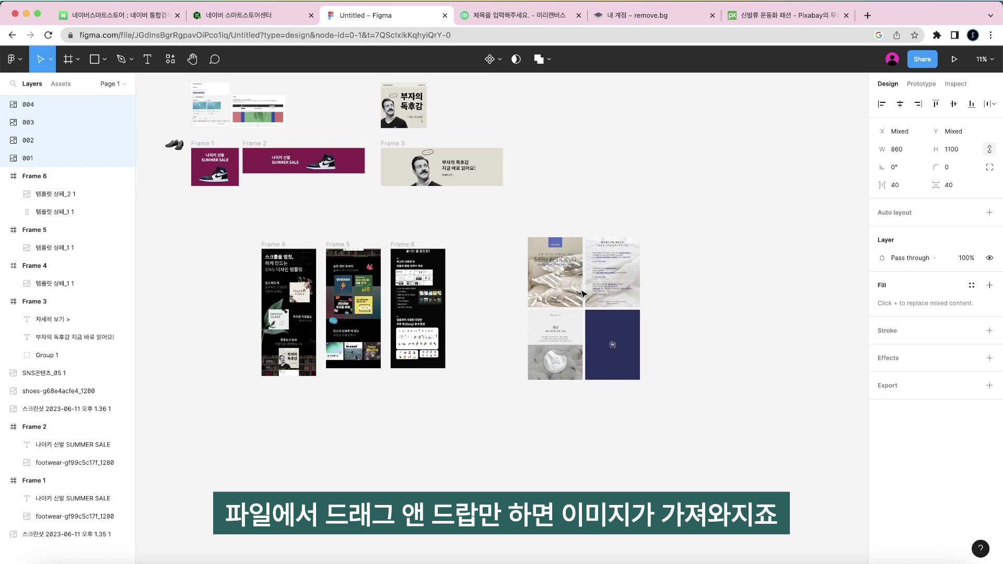
# Delete image 004 and stack images 001, 002 and 003 edge to edge in a single column.
pyautogui.scroll(3, 584, 294)
pyautogui.click(744, 446)
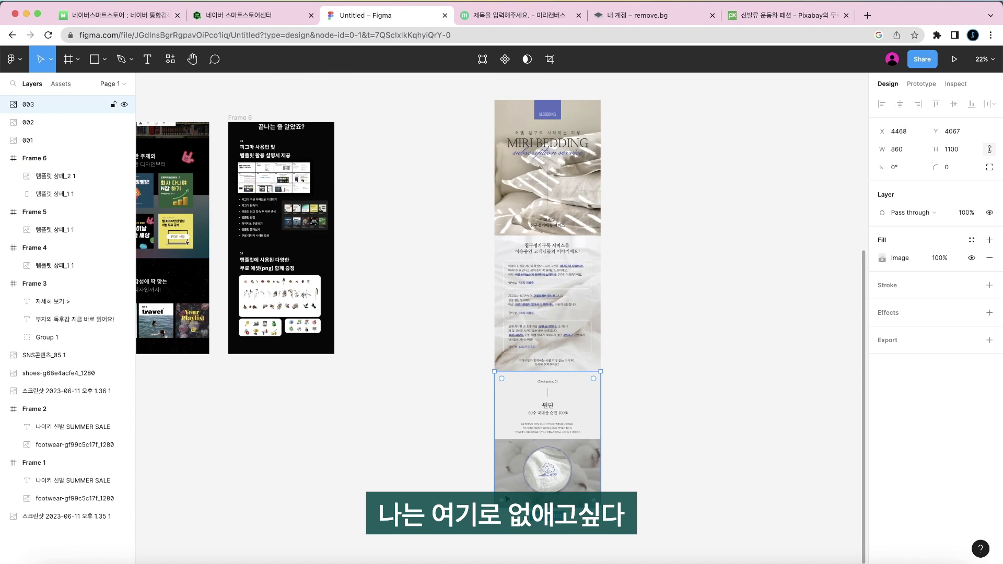
# Draw a tall frame beside the bedding image column, set its width to 860 and place images 001 and 002 in it.
pyautogui.doubleClick(545, 476)
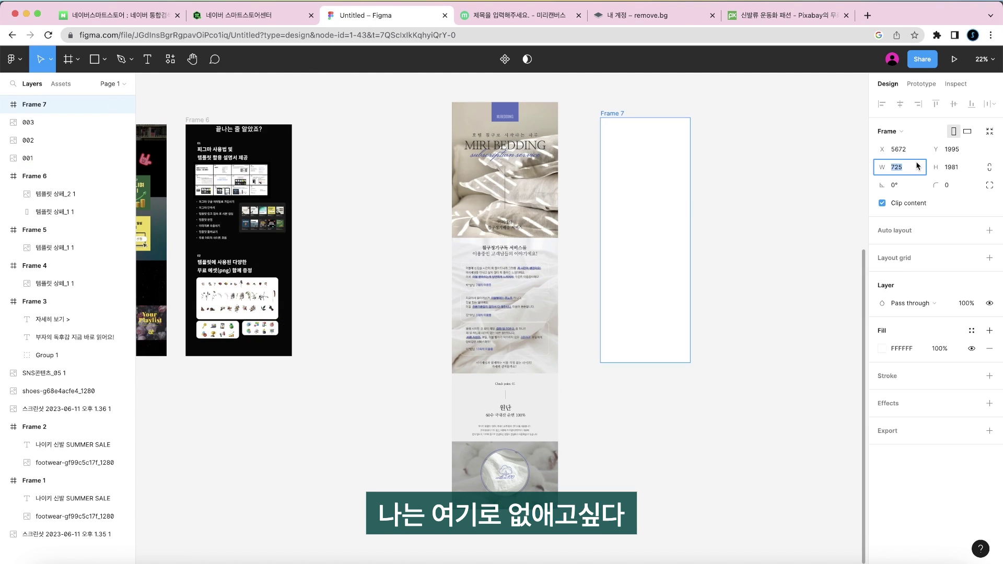
pyautogui.write('8')
pyautogui.write('60')
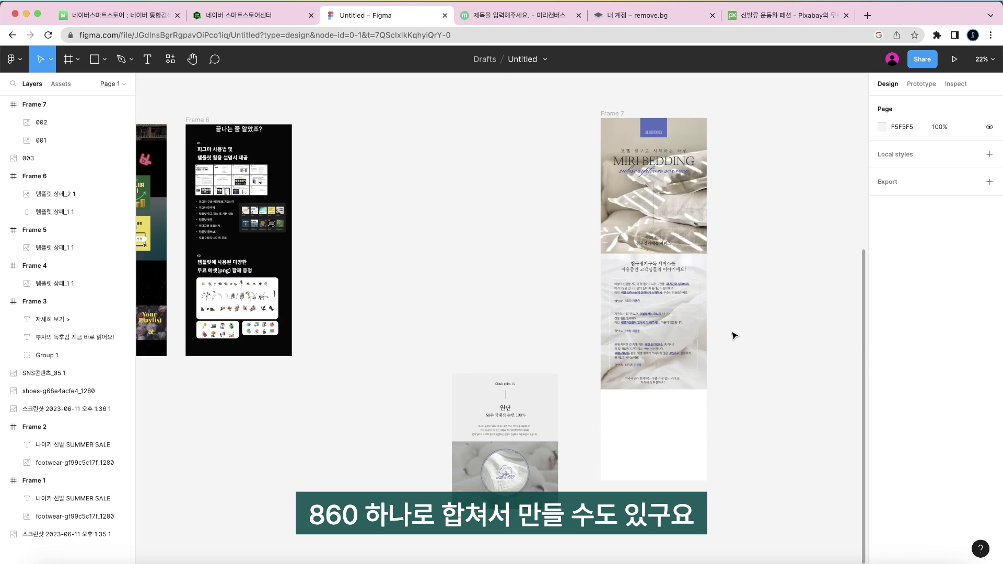
# Crop the lower cotton photo out of image 003, leaving only its text section at 860 × 539.
pyautogui.scroll(-2, 732, 334)
pyautogui.moveTo(524, 386); pyautogui.dragTo(532, 323)
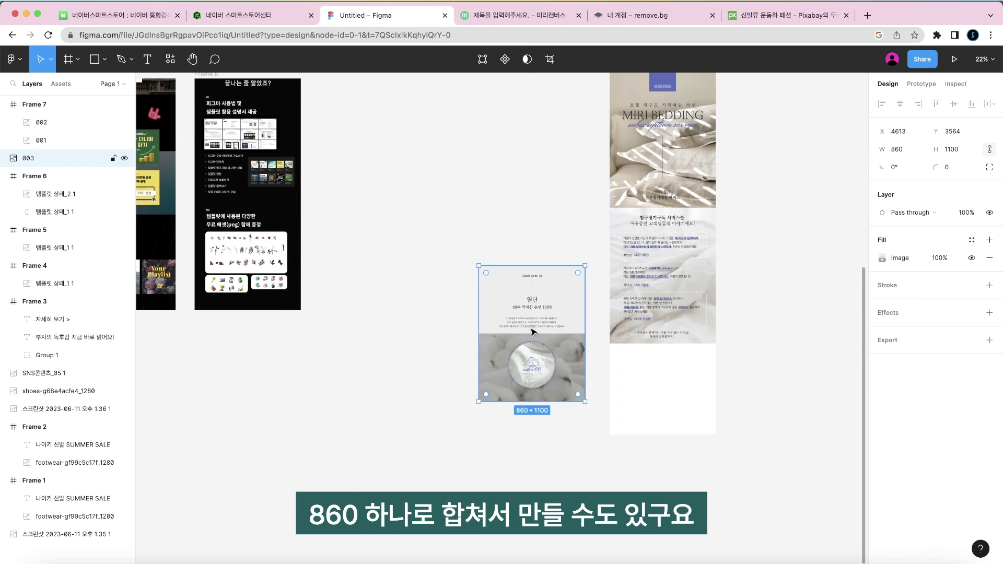
pyautogui.scroll(5, 631, 344)
pyautogui.keyDown('alt'); pyautogui.doubleClick(486, 273); pyautogui.keyUp('alt')
pyautogui.moveTo(437, 454); pyautogui.dragTo(471, 320)
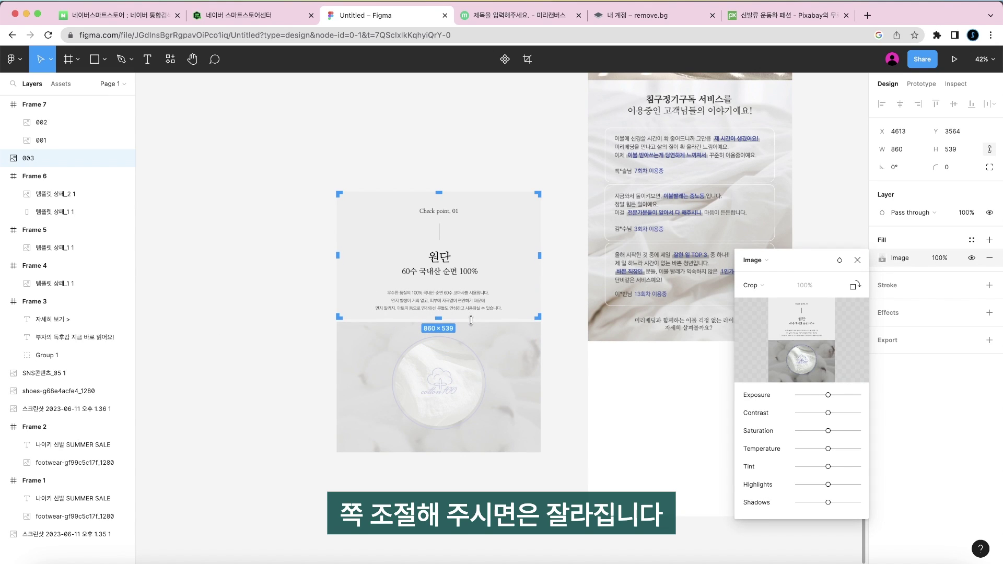
pyautogui.click(272, 349)
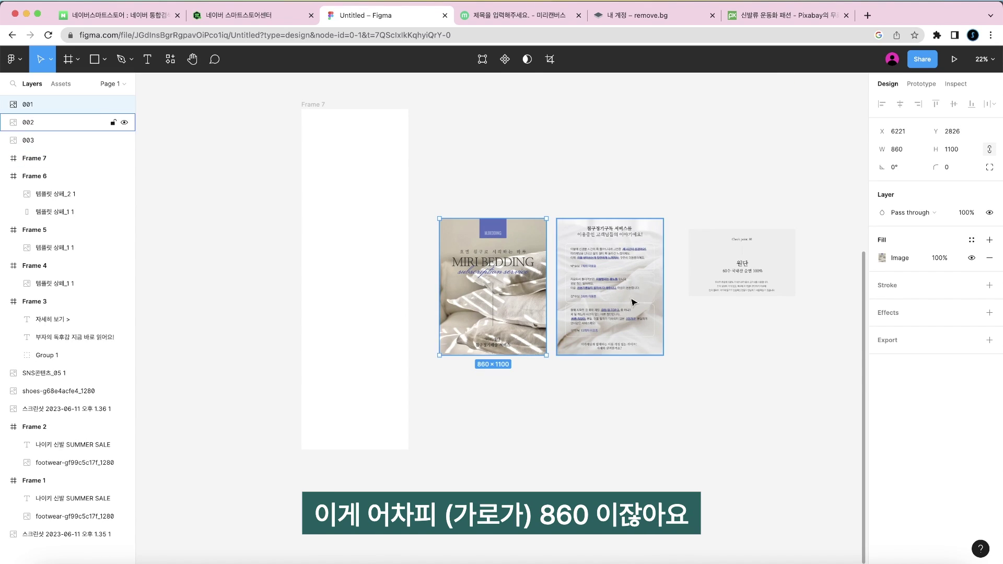
# Export images 001, 002 and 003 together as JPG files without a frame and check the exported 003.jpg.
pyautogui.click(741, 305)
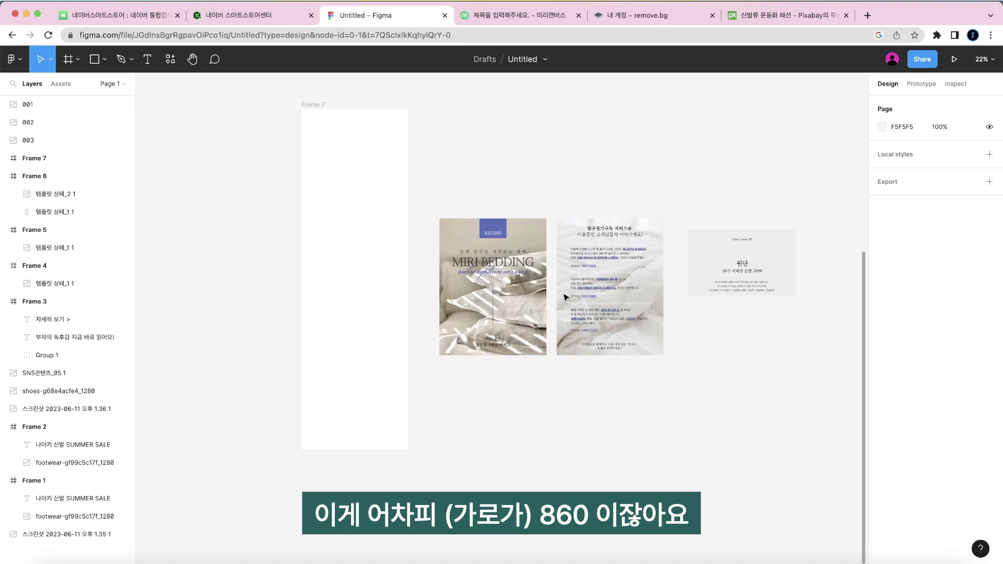
pyautogui.moveTo(481, 155); pyautogui.dragTo(738, 347)
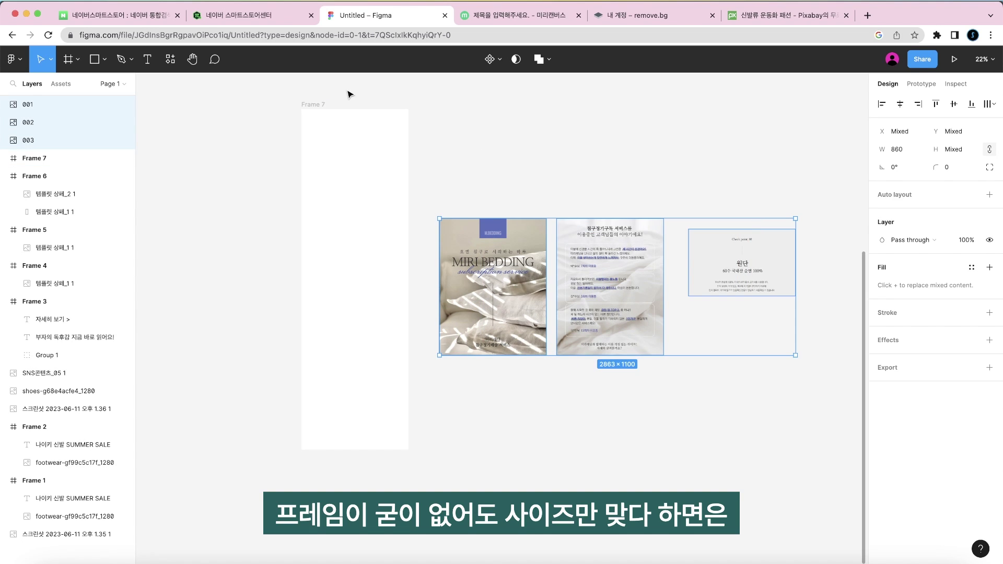
pyautogui.moveTo(486, 211); pyautogui.dragTo(708, 388)
pyautogui.click(722, 412)
pyautogui.moveTo(464, 183); pyautogui.dragTo(751, 333)
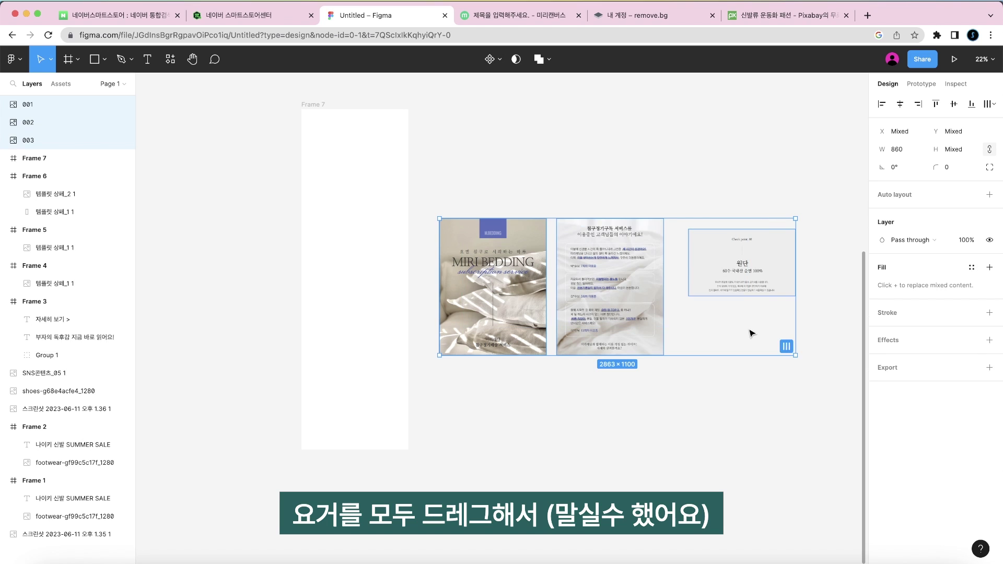
pyautogui.click(987, 368)
pyautogui.click(965, 392)
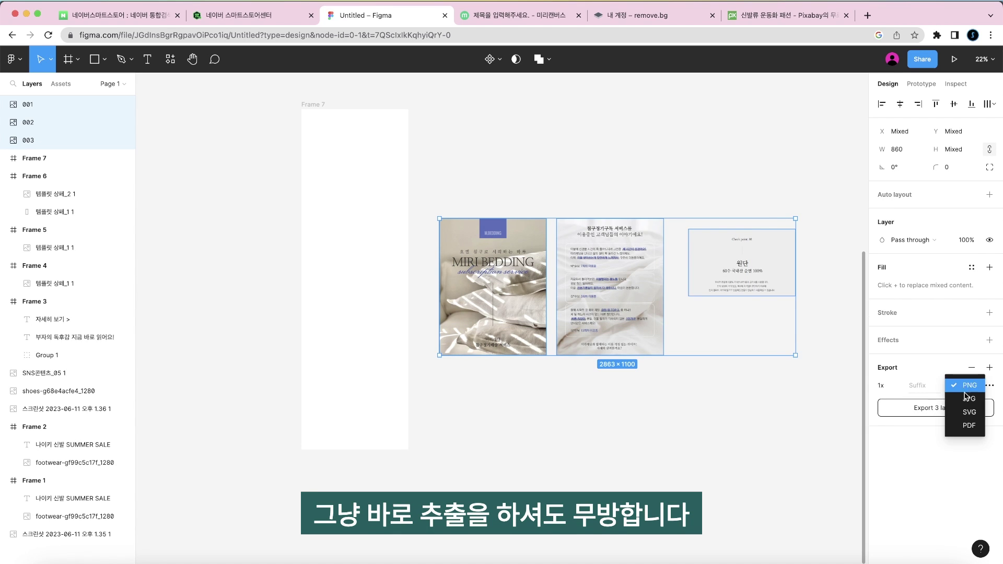
pyautogui.click(966, 400)
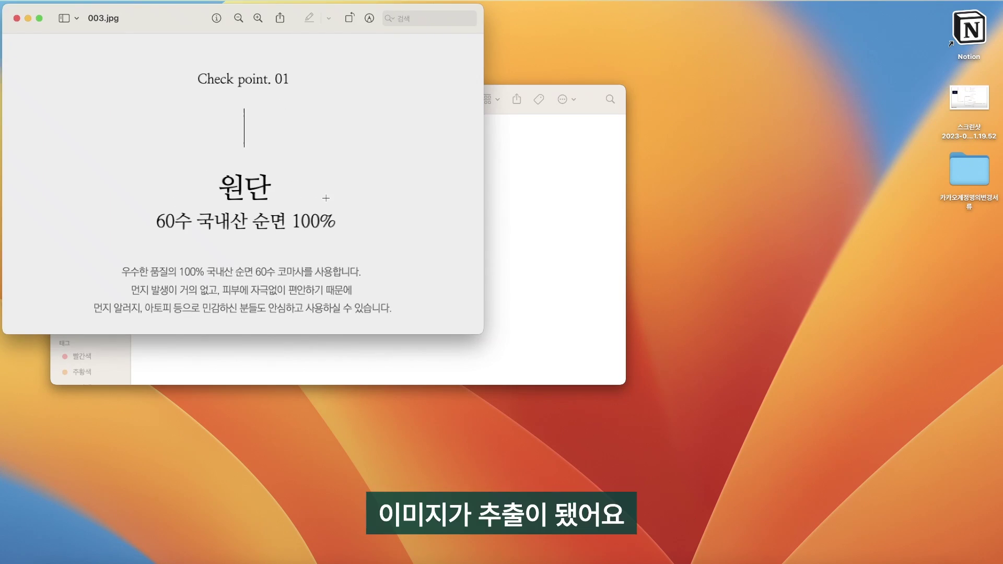
pyautogui.click(17, 18)
pyautogui.press('Left')
pyautogui.press('super+Down')
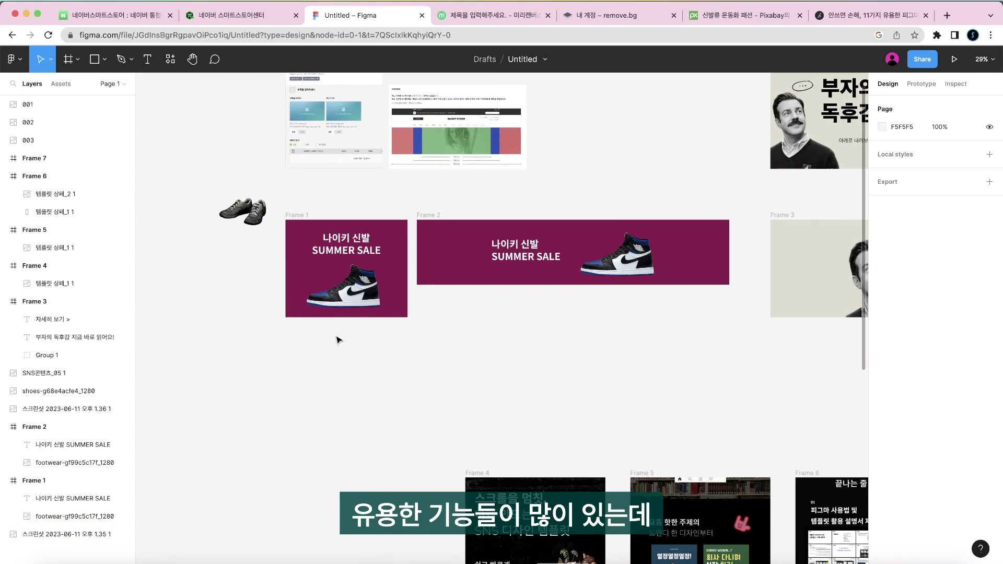
# Move Frame 7 together with the three bedding images so that they sit right next to Frame 6.
pyautogui.scroll(-3, 336, 338)
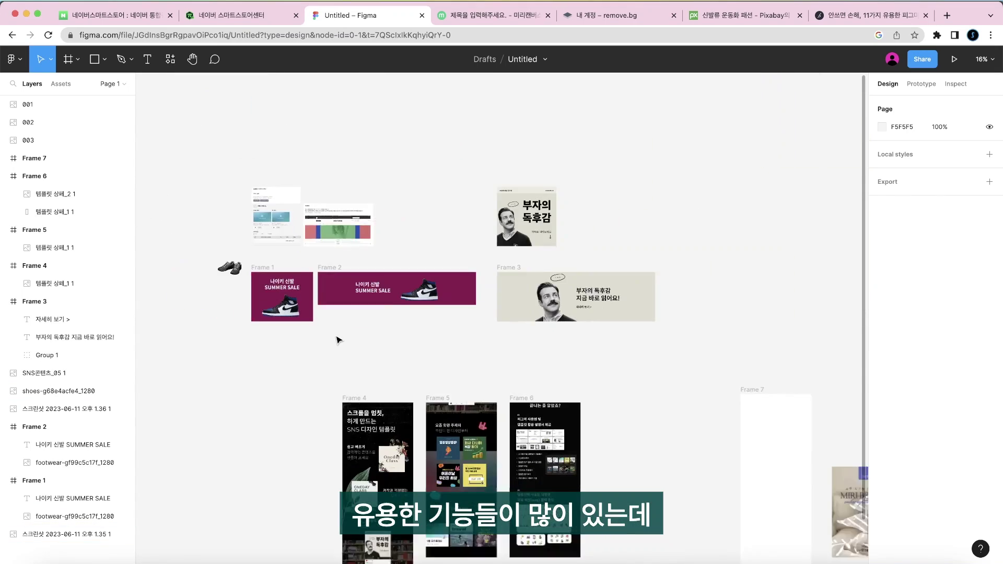
pyautogui.scroll(-3, 410, 358)
pyautogui.hscroll(3, 410, 358)
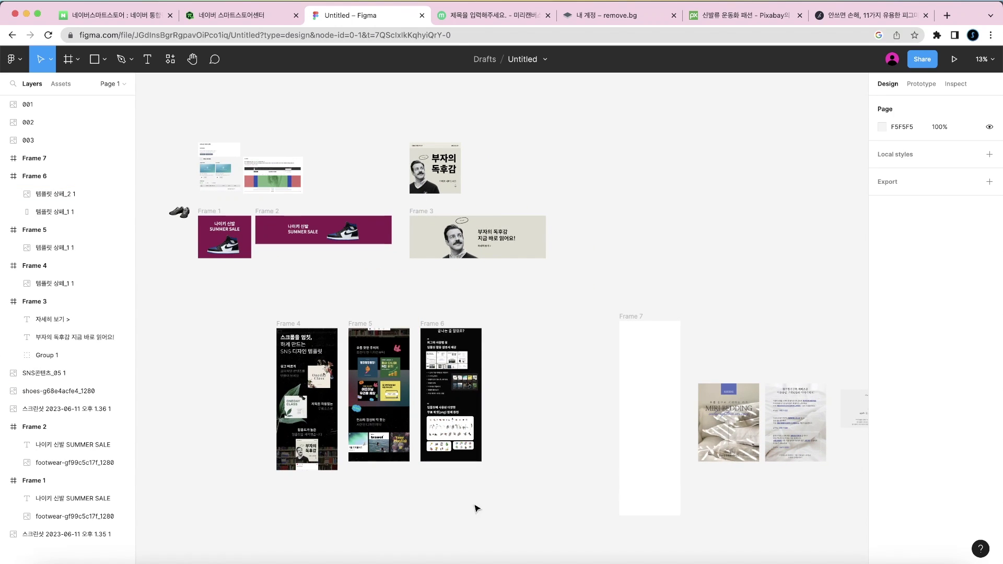
pyautogui.scroll(2, 601, 491)
pyautogui.moveTo(724, 318); pyautogui.dragTo(859, 442)
pyautogui.hscroll(5, 810, 443)
pyautogui.moveTo(765, 449); pyautogui.dragTo(427, 287)
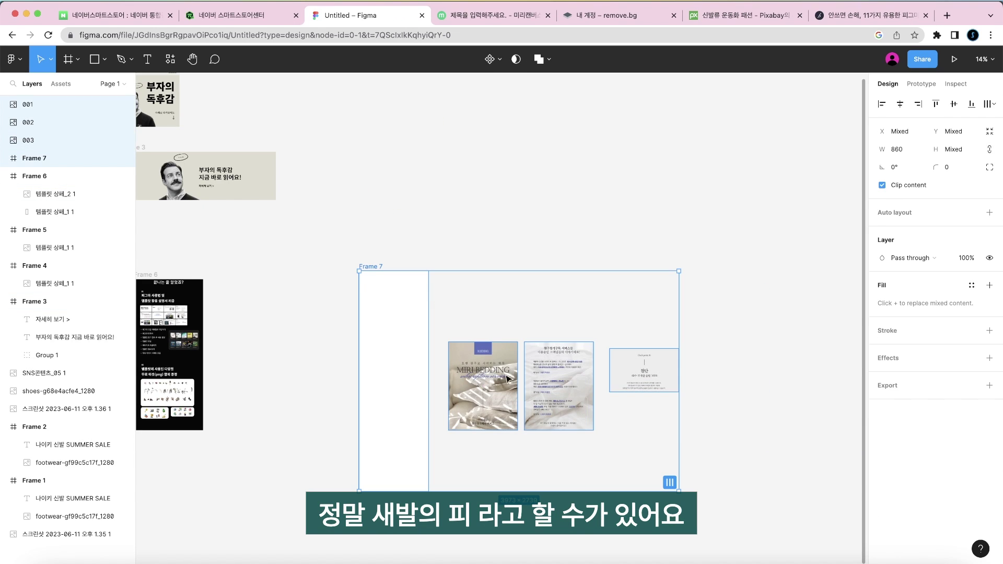
pyautogui.hotkey('shift', '1')
pyautogui.click(634, 326)
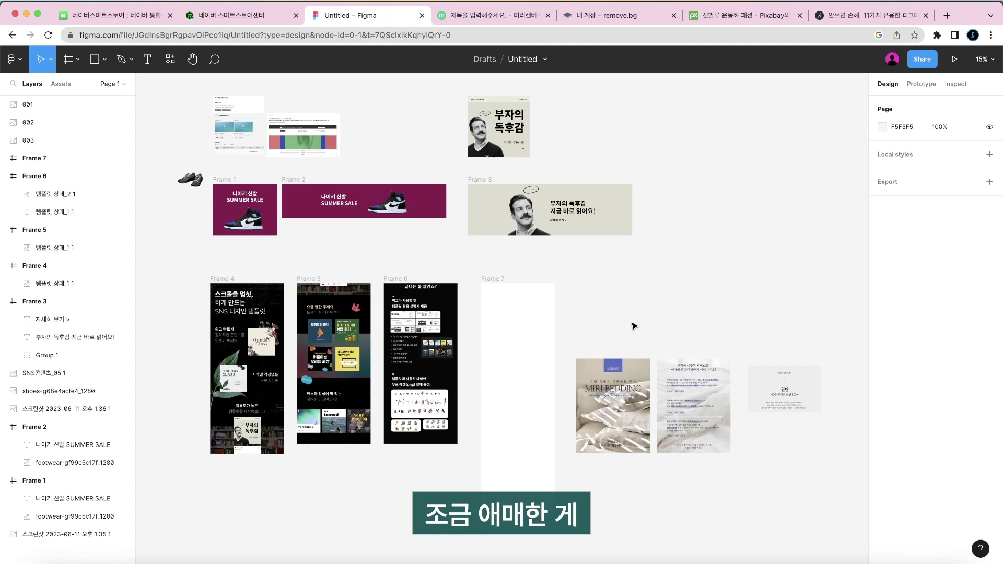
# Switch to MiriCanvas, leave the bedding template and browse the ready-made 상세페이지 templates, comparing them with the Figma canvas.
pyautogui.click(496, 16)
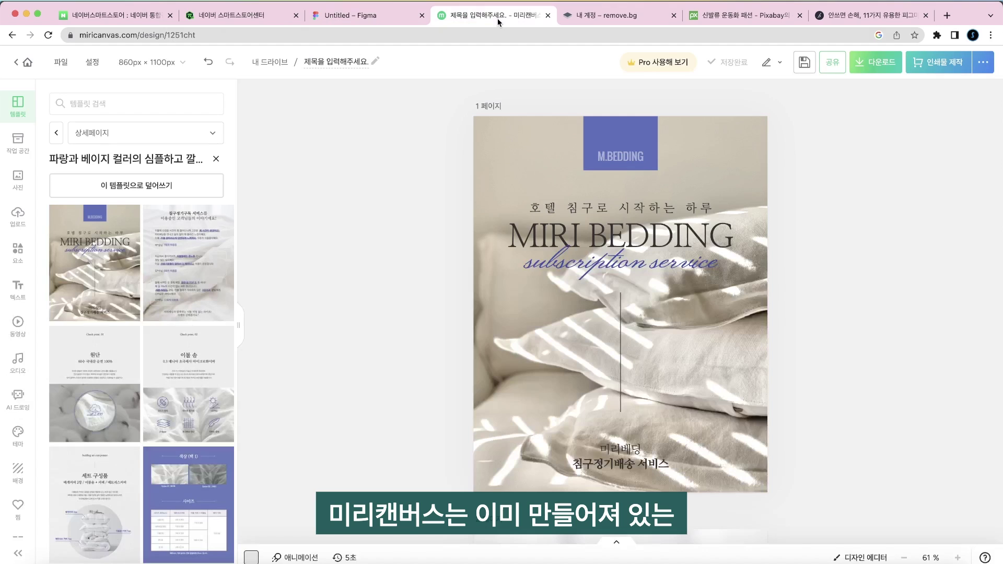
pyautogui.click(216, 159)
pyautogui.scroll(-10, 130, 296)
pyautogui.scroll(15, 145, 414)
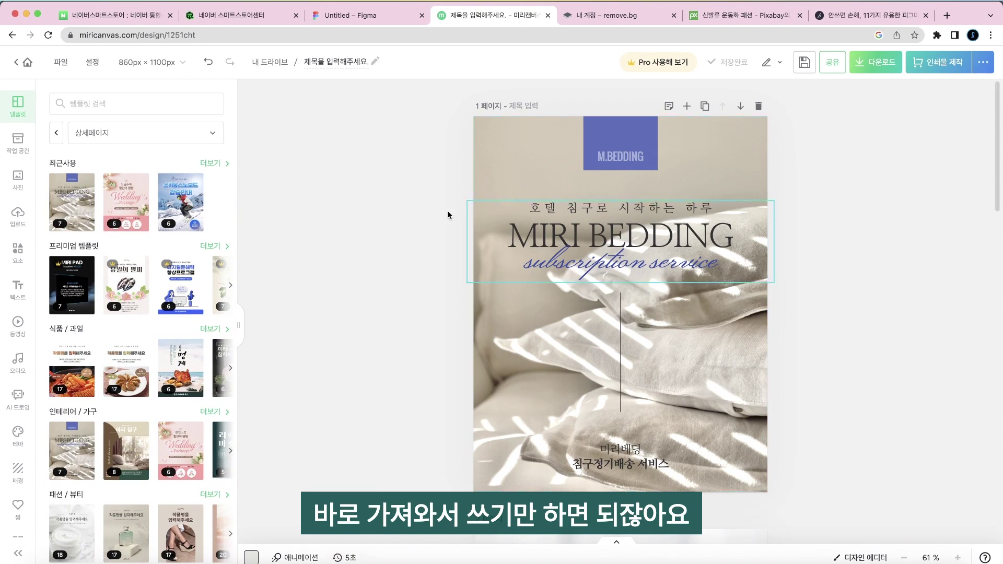
pyautogui.click(317, 17)
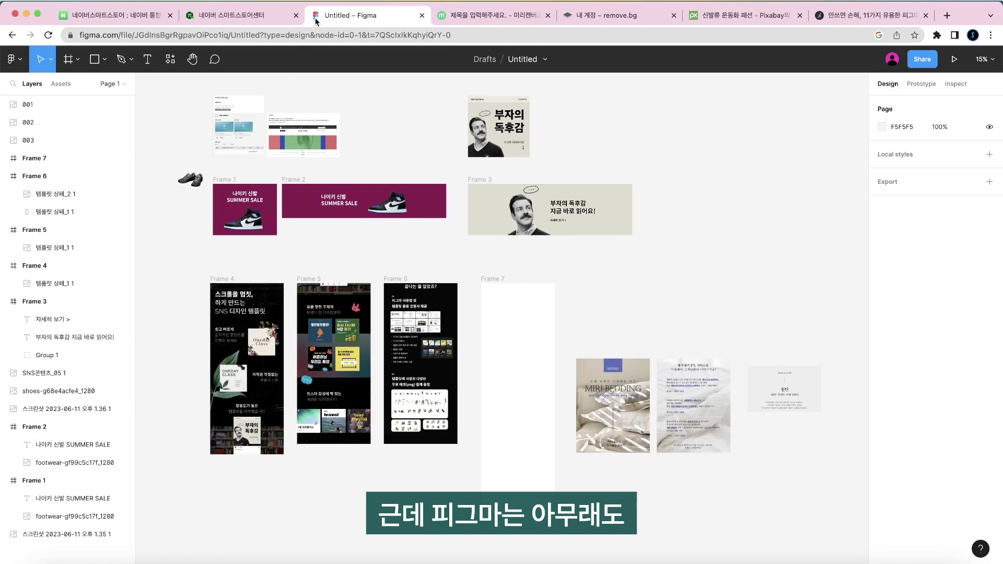
pyautogui.click(491, 17)
pyautogui.scroll(-10, 85, 513)
pyautogui.scroll(-3, 86, 513)
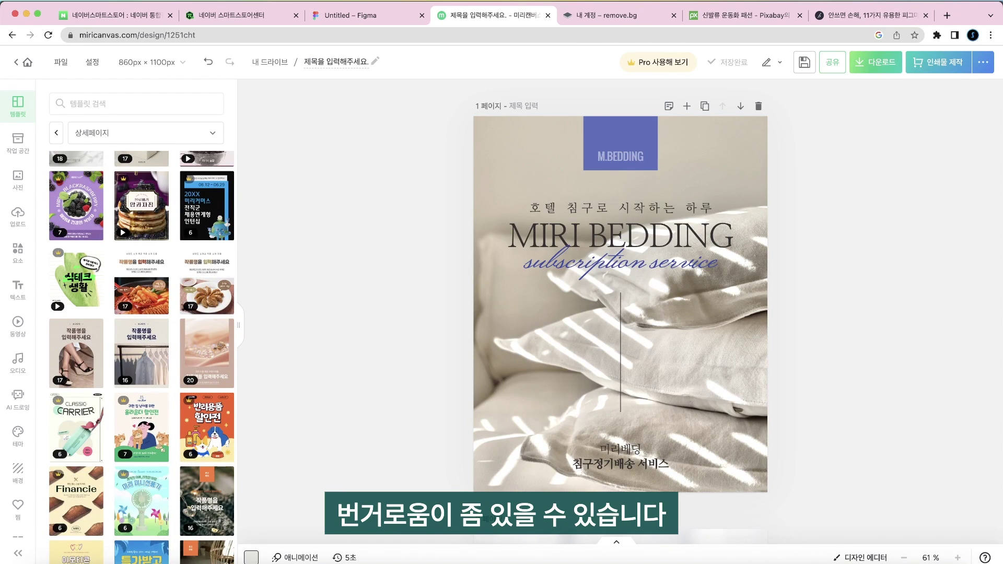
pyautogui.click(347, 15)
pyautogui.click(491, 16)
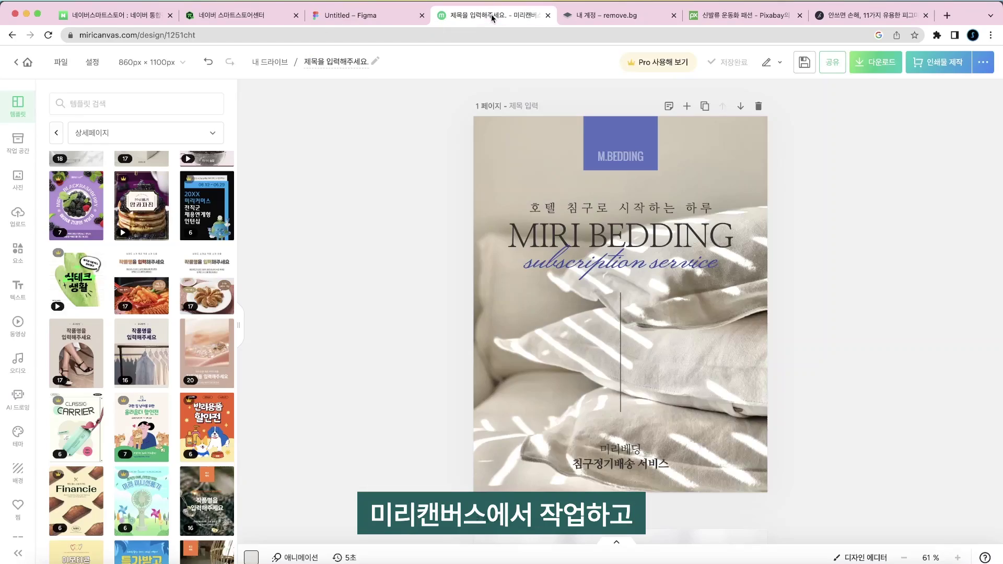
# Return to Figma and review the shoe banners, the SNS콘텐츠_05 1 source image and the Frame 3 banner.
pyautogui.click(362, 21)
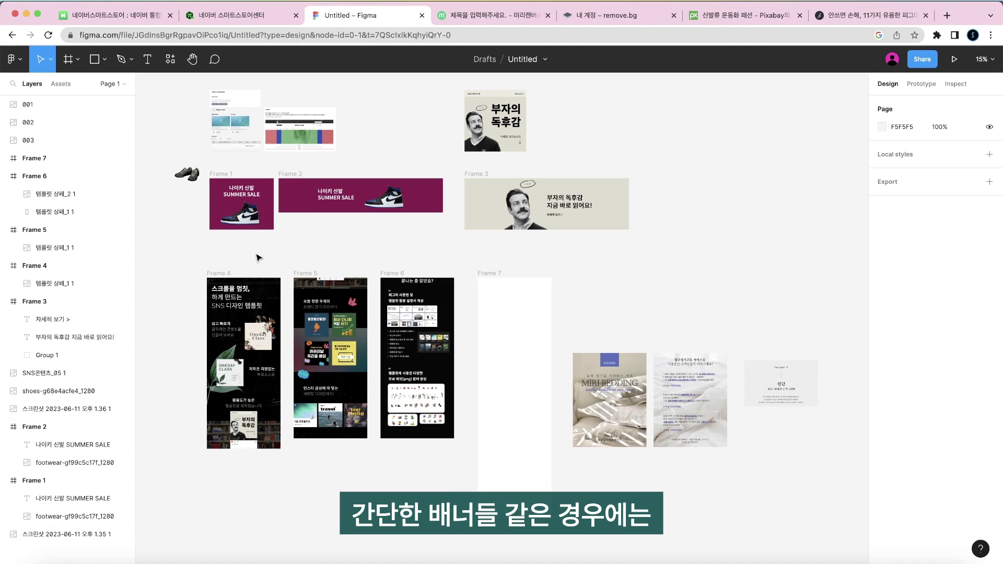
pyautogui.moveTo(675, 244); pyautogui.dragTo(219, 183)
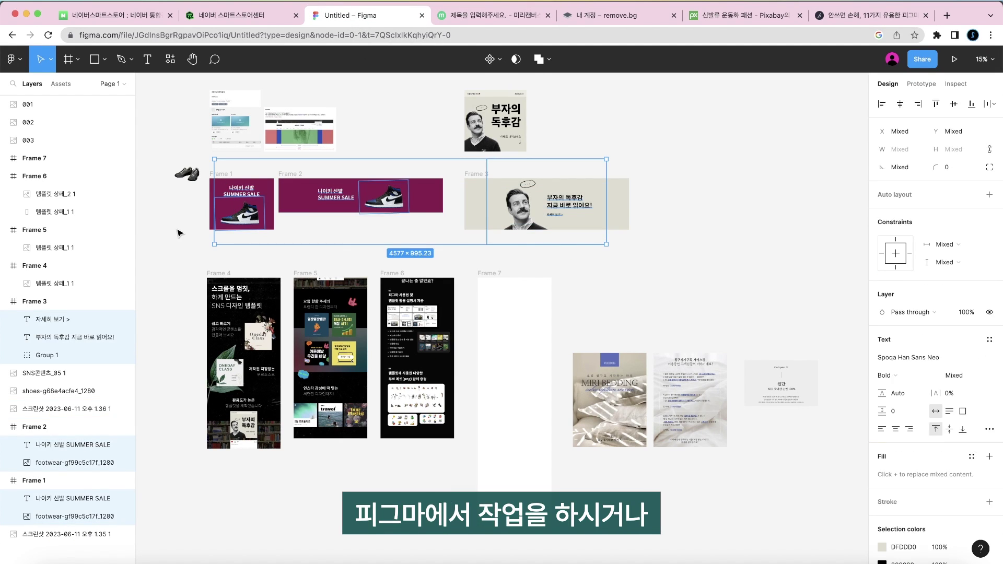
pyautogui.click(179, 230)
pyautogui.click(480, 124)
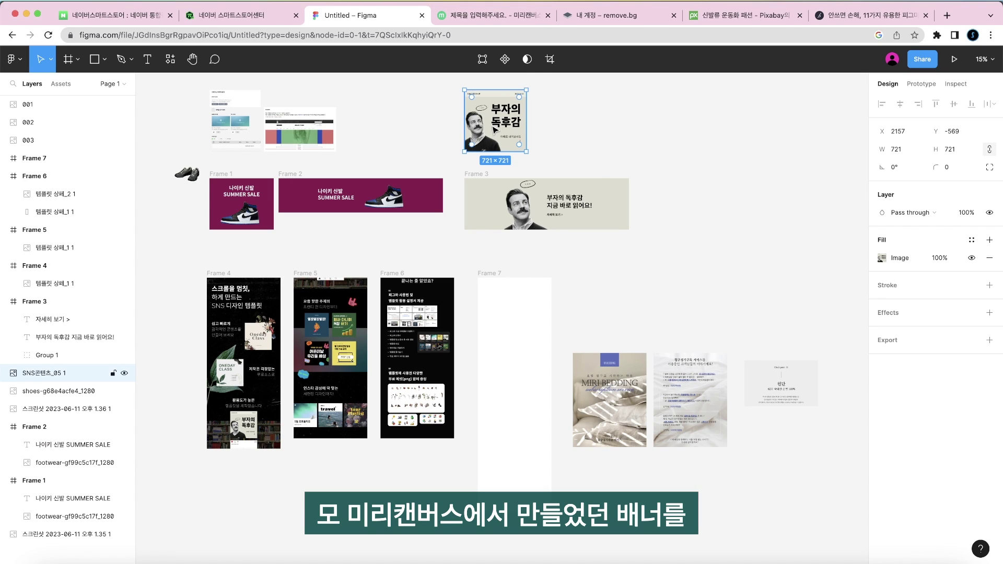
pyautogui.moveTo(456, 168); pyautogui.dragTo(694, 266)
pyautogui.click(687, 268)
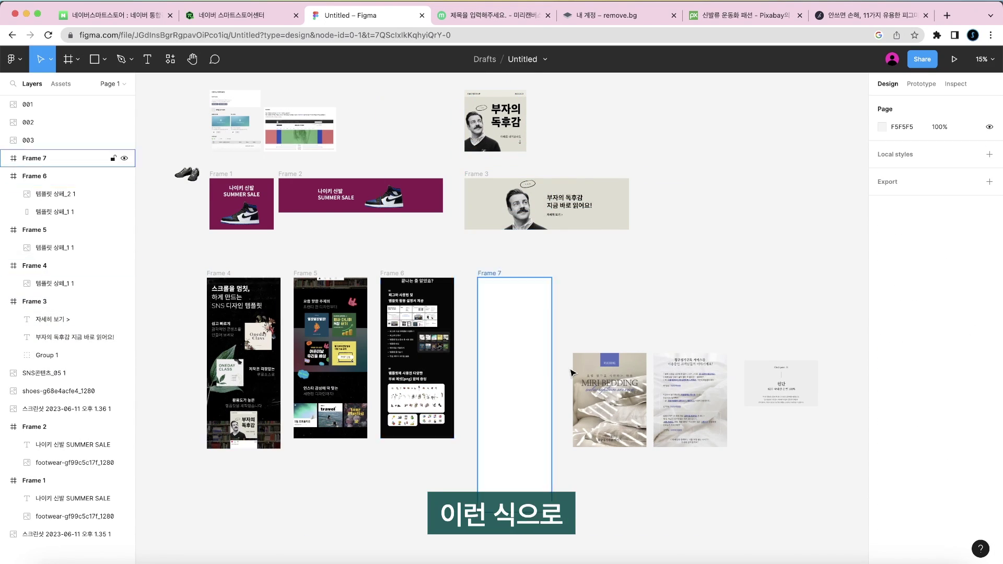
# Move the three bedding images up and closer to Frame 7, and select image 003.
pyautogui.scroll(2, 576, 468)
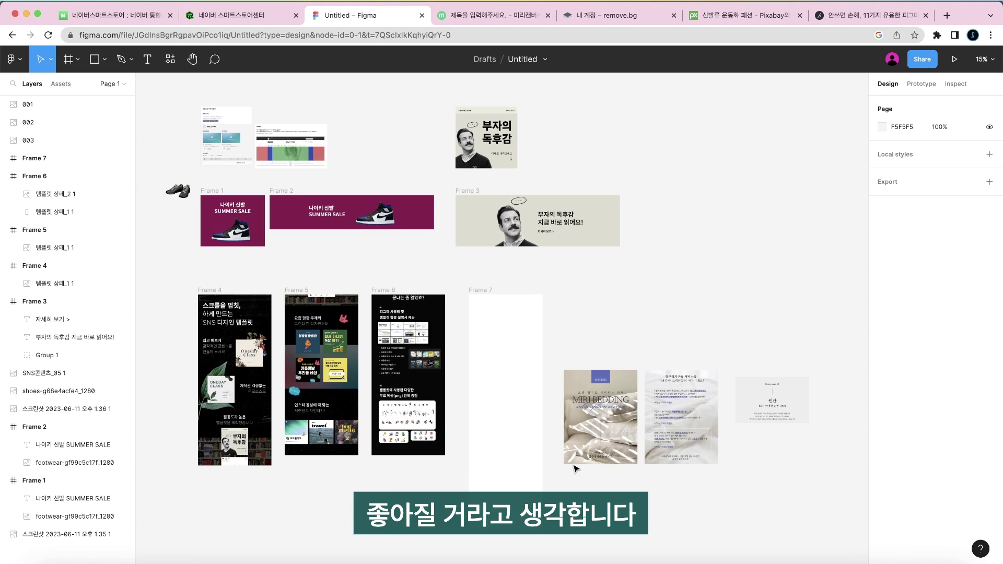
pyautogui.click(745, 398)
pyautogui.scroll(-3, 744, 397)
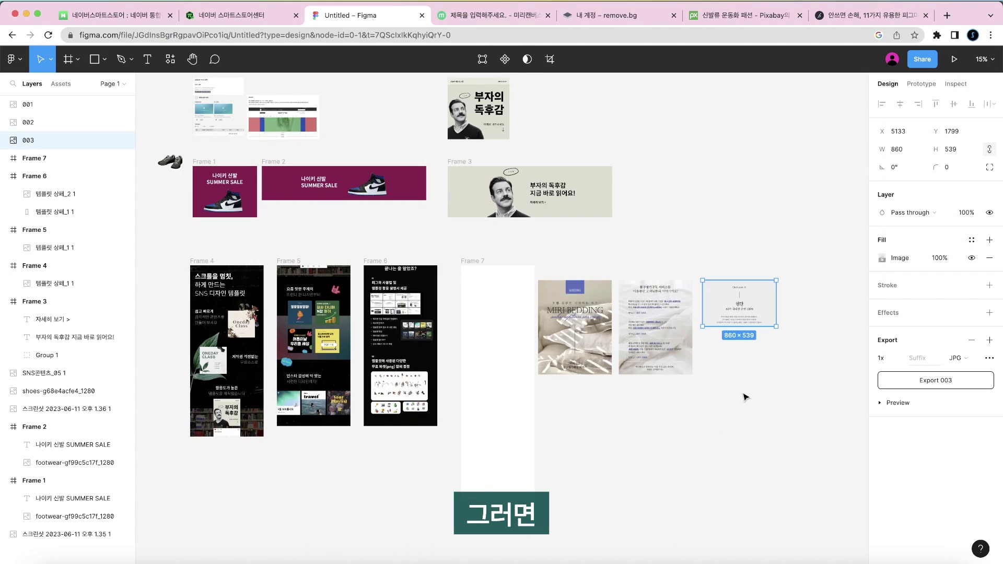